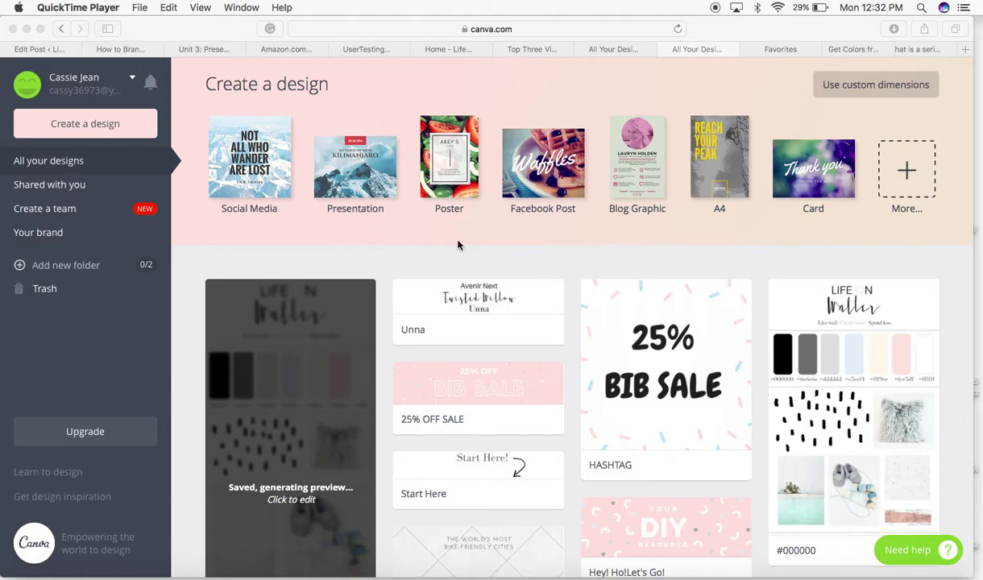
Bring Safari forward and create a new blank Infographic design from Create a design
{"action": "left_click", "coordinate": [118, 124]}
{"action": "left_click", "coordinate": [119, 126]}
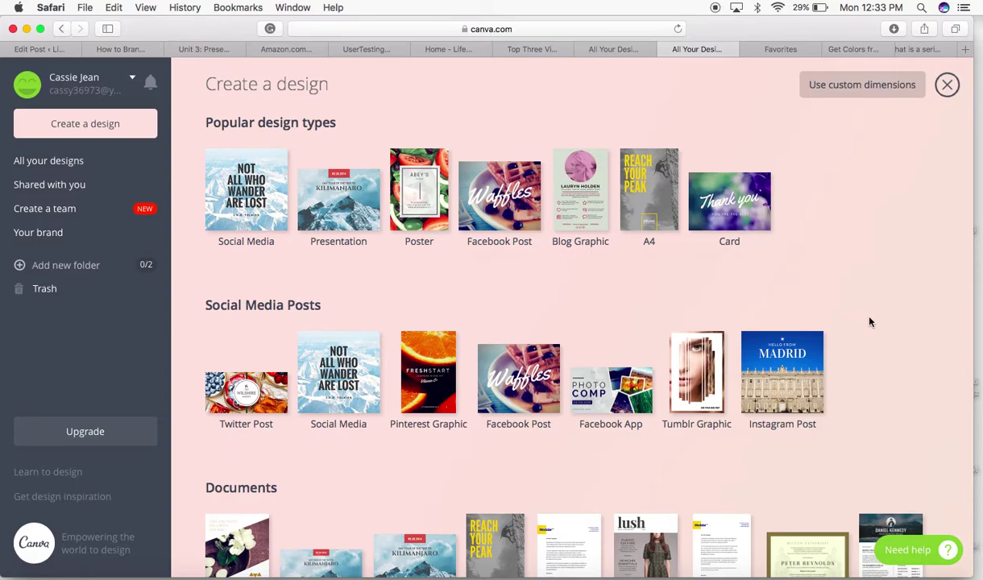
{"action": "scroll", "coordinate": [890, 376], "scroll_direction": "down", "scroll_amount": 5}
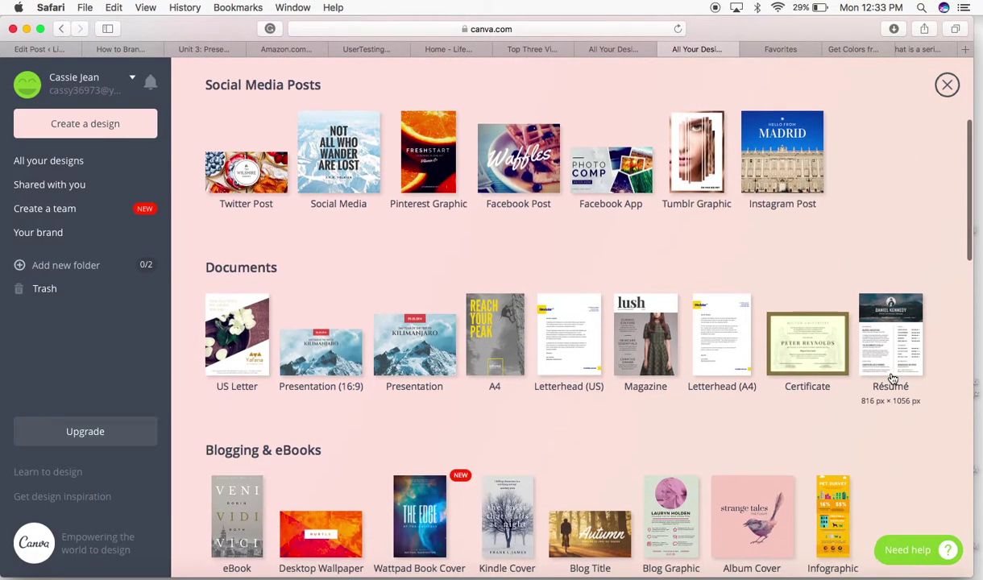
{"action": "scroll", "coordinate": [892, 377], "scroll_direction": "down", "scroll_amount": 4}
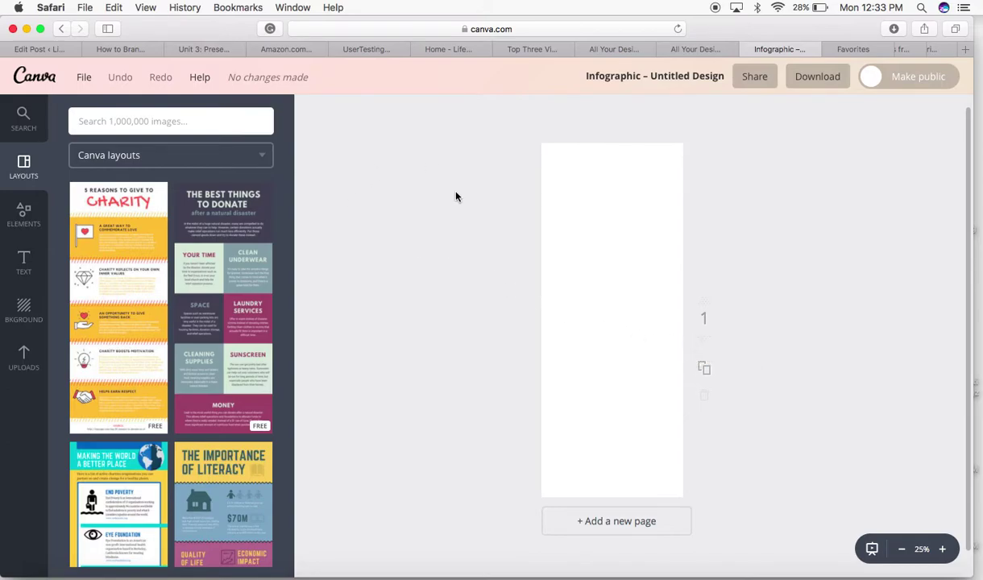
Drag the LIFE ON Waller logo from Uploads onto the page, enlarge it and centre it at the top
{"action": "left_click", "coordinate": [24, 359]}
{"action": "scroll", "coordinate": [185, 450], "scroll_direction": "down", "scroll_amount": 5}
{"action": "scroll", "coordinate": [184, 451], "scroll_direction": "down", "scroll_amount": 4}
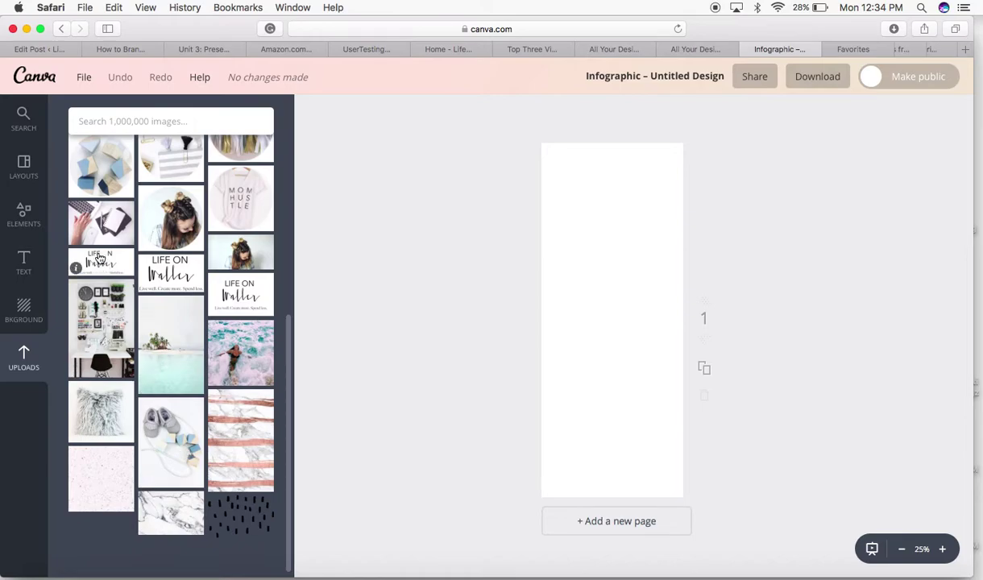
{"action": "left_click_drag", "start_coordinate": [98, 256], "coordinate": [713, 212]}
{"action": "mouse_move", "coordinate": [614, 184]}
{"action": "left_mouse_down"}
{"action": "mouse_move", "coordinate": [625, 193]}
{"action": "mouse_move", "coordinate": [615, 185]}
{"action": "left_mouse_up"}
{"action": "left_click", "coordinate": [572, 324]}
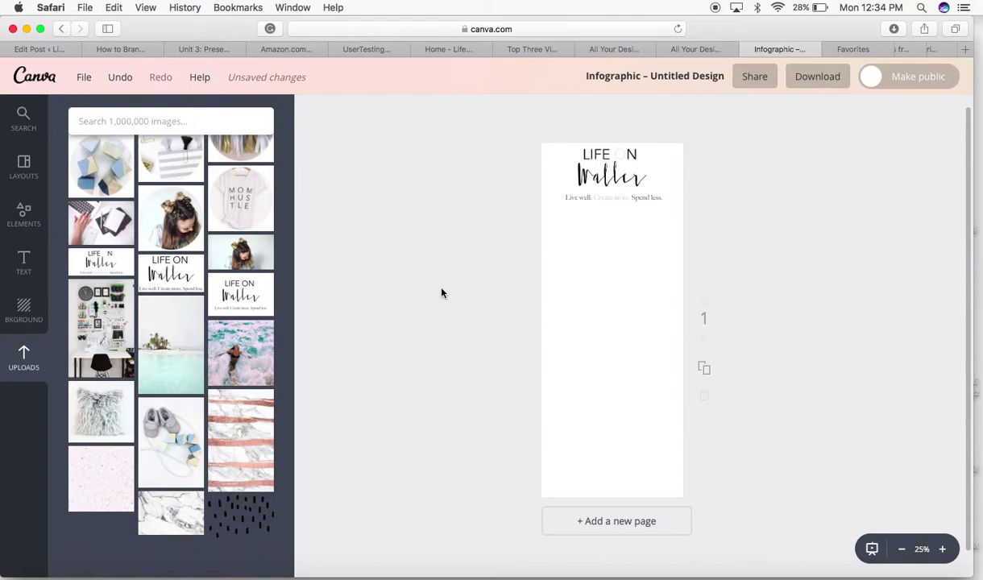
{"action": "left_click", "coordinate": [24, 214]}
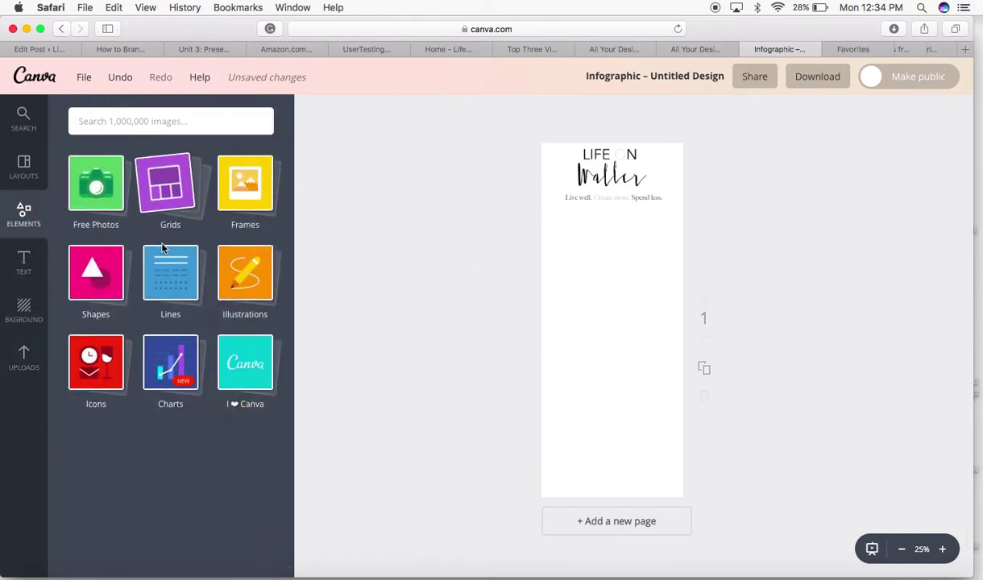
Add a line from Elements, stretch it across the page under the logo, and colour it light grey
{"action": "left_click", "coordinate": [165, 272]}
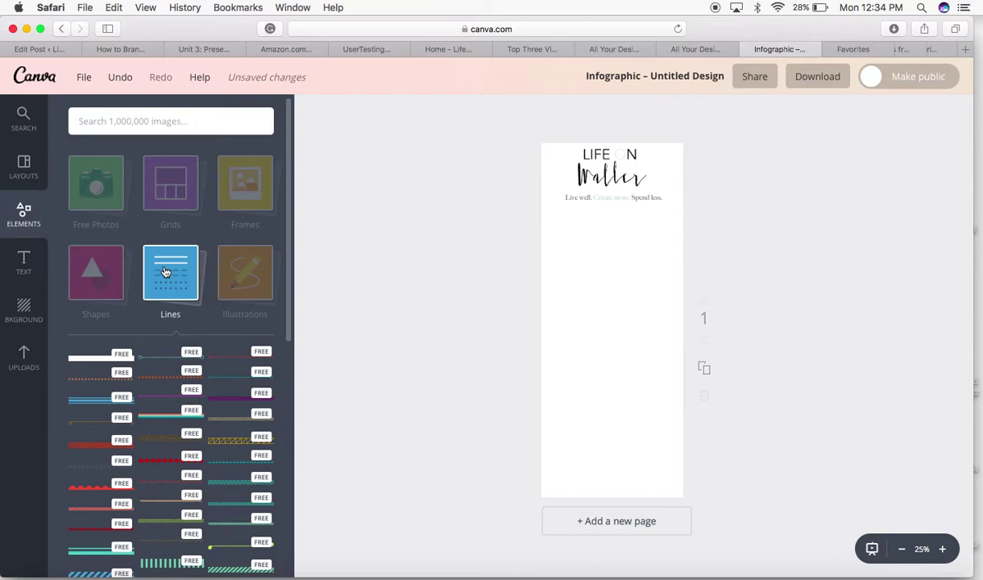
{"action": "left_click_drag", "start_coordinate": [164, 364], "coordinate": [589, 233]}
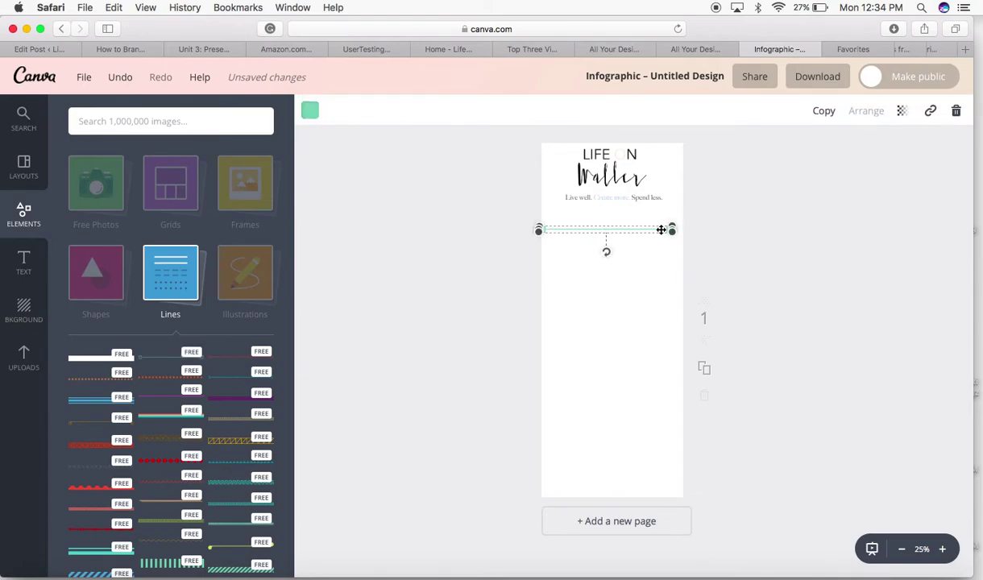
{"action": "left_click_drag", "start_coordinate": [673, 231], "coordinate": [748, 226]}
{"action": "left_click_drag", "start_coordinate": [673, 228], "coordinate": [646, 212]}
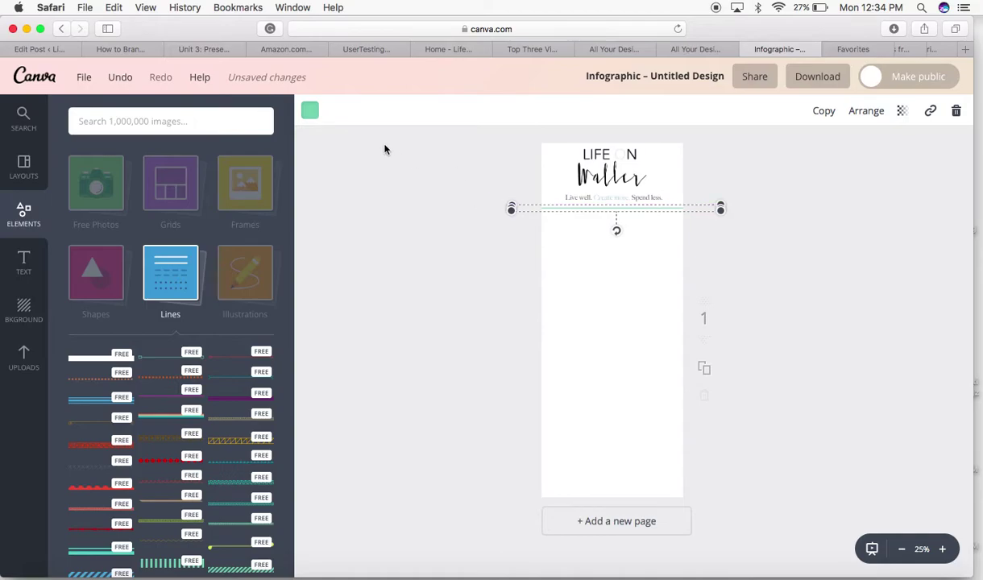
{"action": "left_click", "coordinate": [311, 114]}
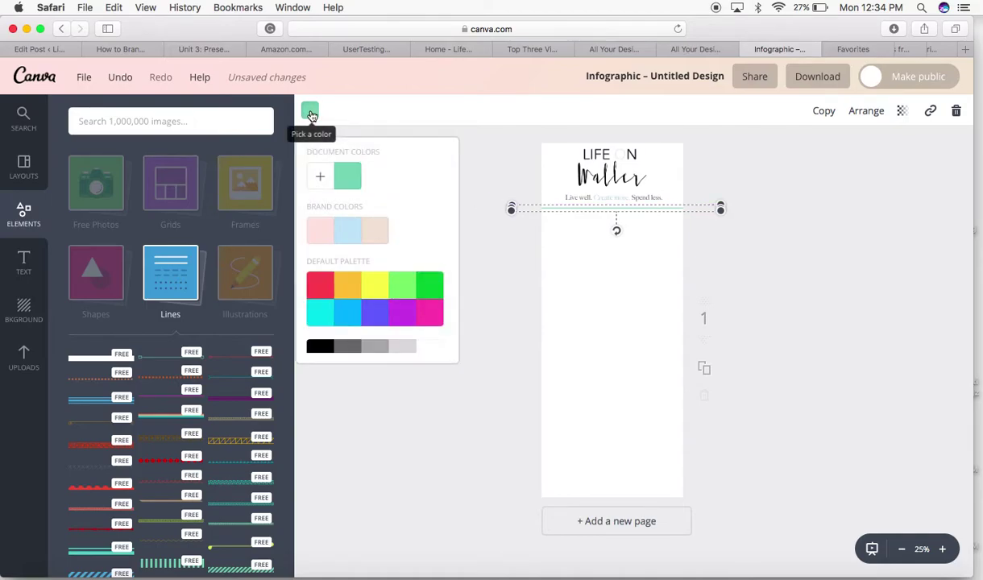
{"action": "left_click", "coordinate": [400, 347]}
{"action": "left_click", "coordinate": [730, 262]}
{"action": "left_click", "coordinate": [753, 204]}
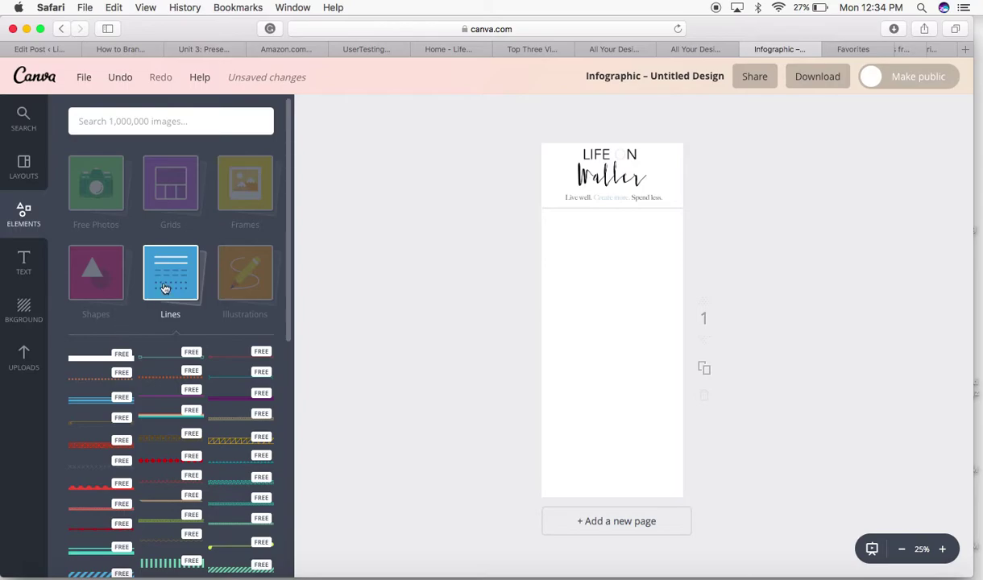
Add a square from Shapes and reshape it into a narrow rectangle below the divider
{"action": "left_click", "coordinate": [172, 275]}
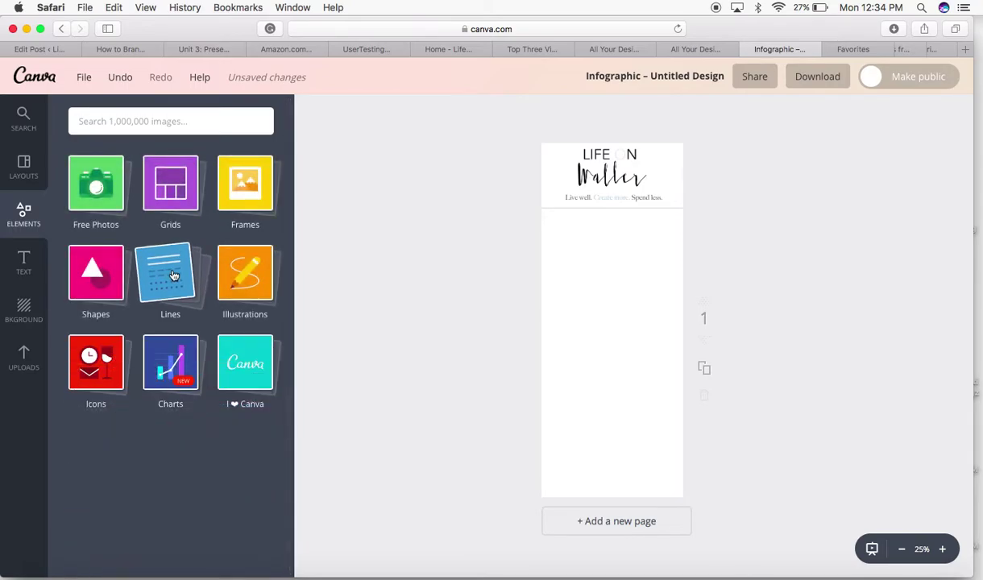
{"action": "left_click", "coordinate": [97, 274]}
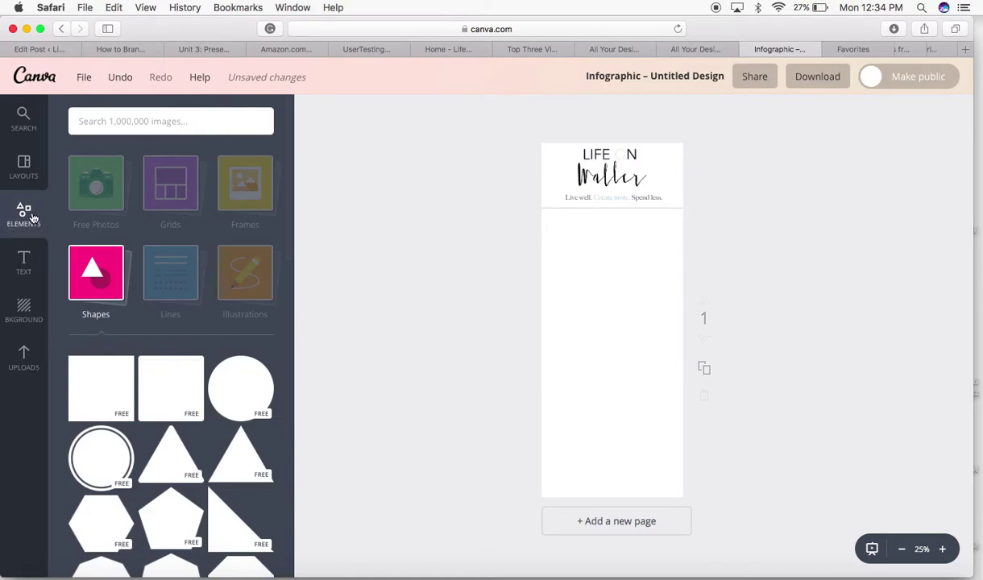
{"action": "scroll", "coordinate": [153, 307], "scroll_direction": "down", "scroll_amount": 2}
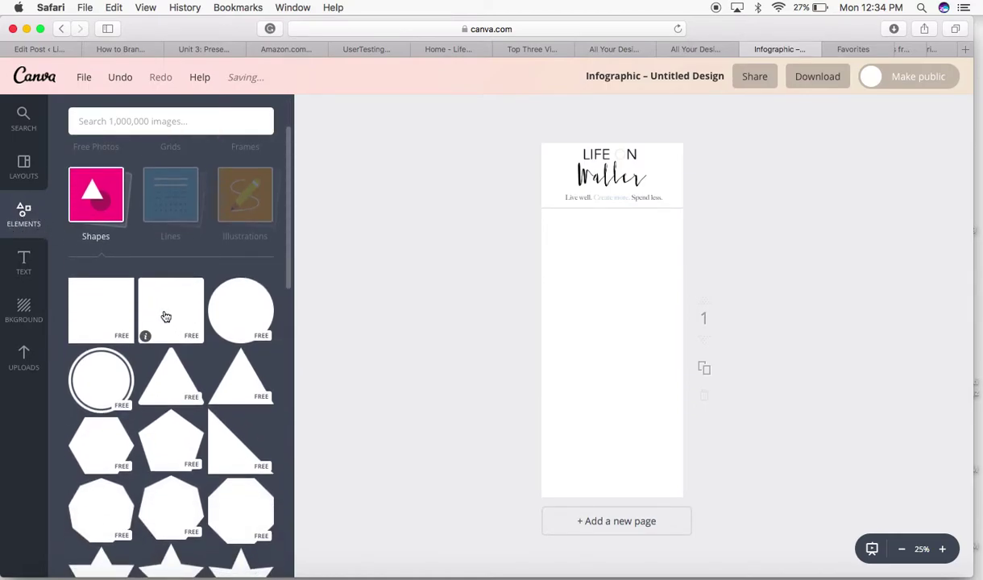
{"action": "left_click_drag", "start_coordinate": [165, 317], "coordinate": [593, 288]}
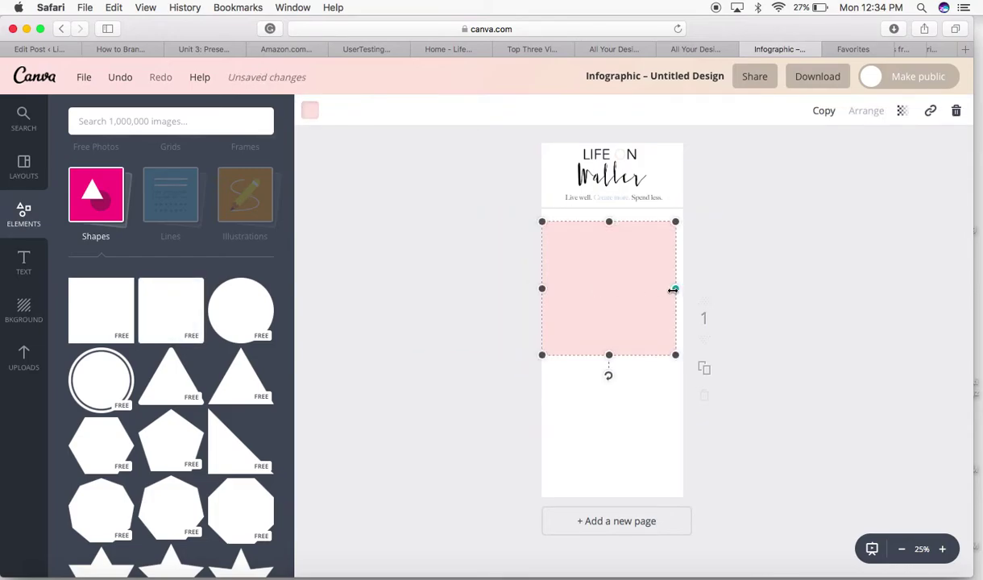
{"action": "left_click_drag", "start_coordinate": [676, 288], "coordinate": [572, 290]}
{"action": "left_click_drag", "start_coordinate": [556, 355], "coordinate": [562, 241]}
Zoom to 75% and size the rectangle to 100 × 268, aligned just under the divider
{"action": "left_click", "coordinate": [942, 550]}
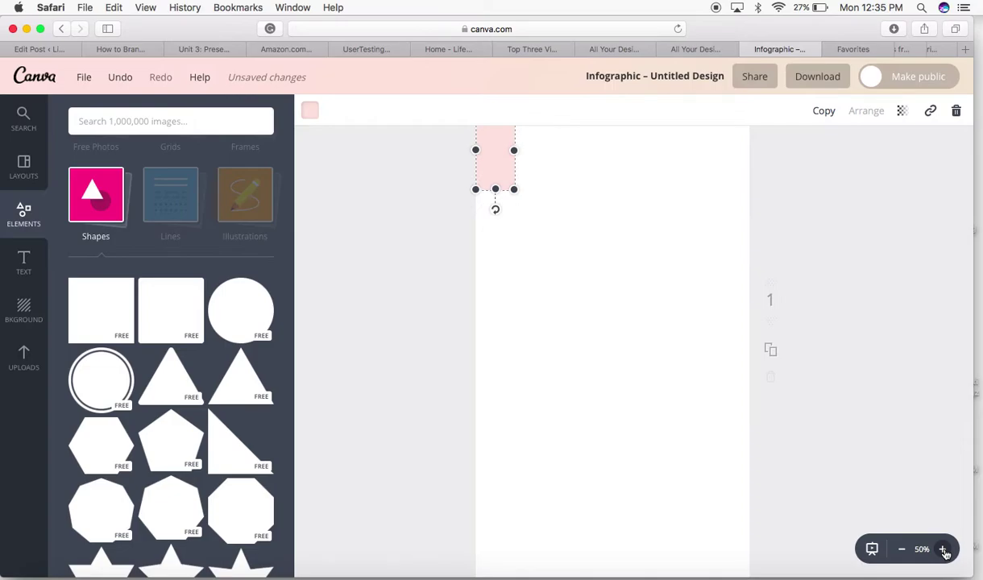
{"action": "left_click", "coordinate": [943, 549]}
{"action": "scroll", "coordinate": [662, 411], "scroll_direction": "up", "scroll_amount": 5}
{"action": "left_click_drag", "start_coordinate": [434, 412], "coordinate": [443, 390]}
{"action": "left_click_drag", "start_coordinate": [447, 448], "coordinate": [447, 466]}
{"action": "left_click_drag", "start_coordinate": [475, 397], "coordinate": [468, 396]}
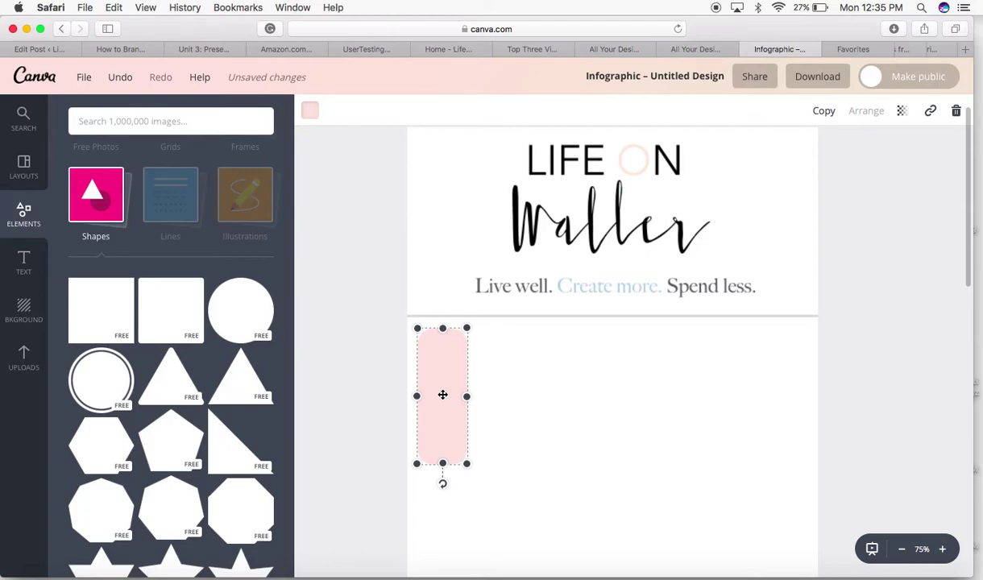
{"action": "right_click", "coordinate": [442, 394]}
{"action": "left_click", "coordinate": [549, 356]}
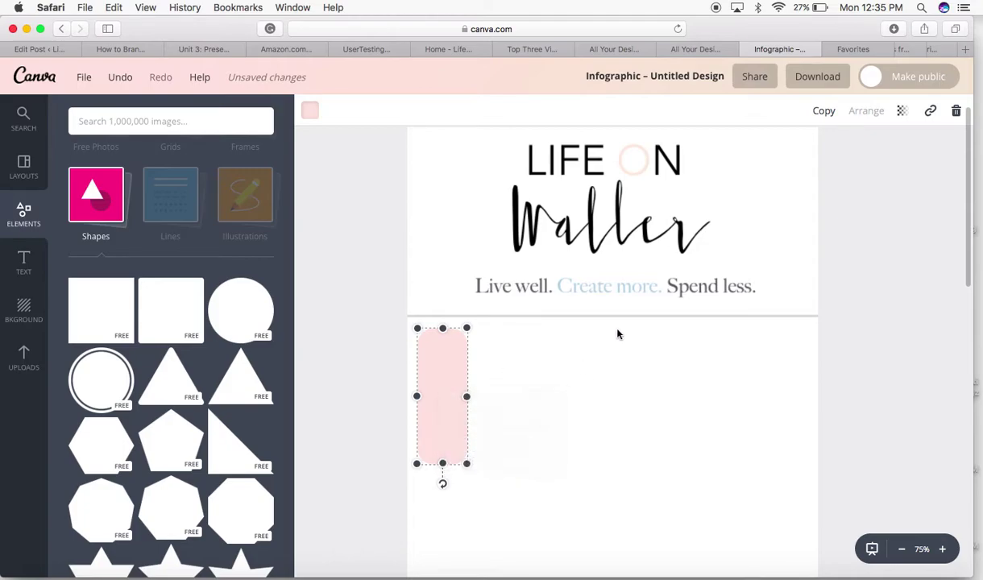
{"action": "left_click", "coordinate": [824, 113]}
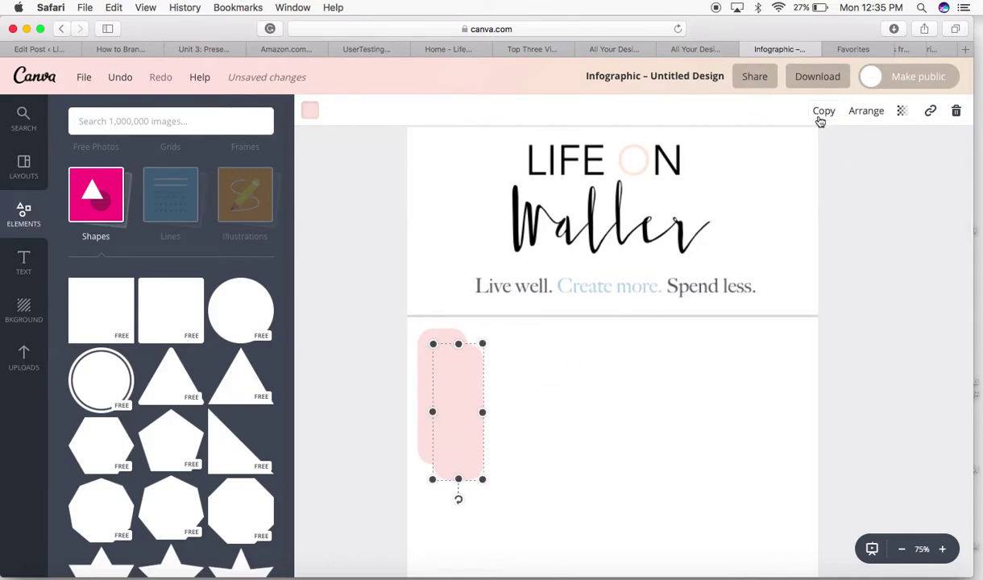
{"action": "left_click", "coordinate": [823, 114]}
{"action": "left_click", "coordinate": [825, 114]}
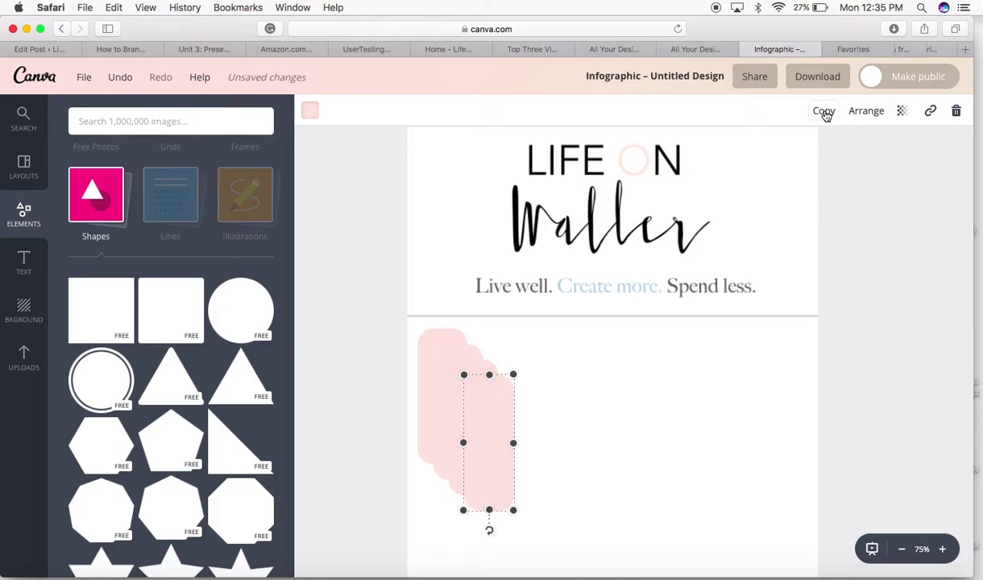
{"action": "left_click", "coordinate": [824, 113]}
{"action": "left_click", "coordinate": [824, 113]}
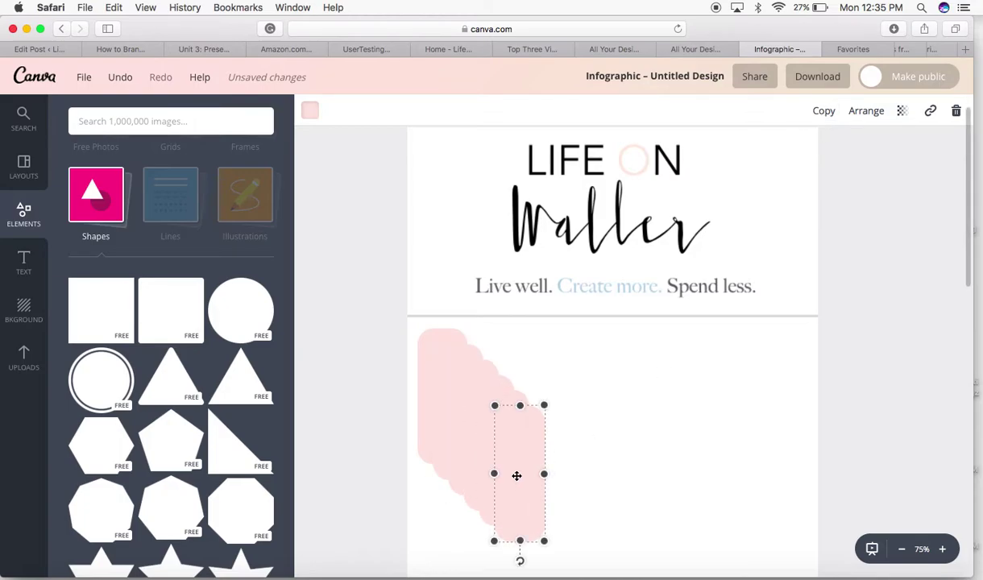
{"action": "left_click_drag", "start_coordinate": [528, 459], "coordinate": [726, 377]}
{"action": "left_click_drag", "start_coordinate": [484, 442], "coordinate": [662, 391]}
{"action": "left_click_drag", "start_coordinate": [485, 445], "coordinate": [592, 393]}
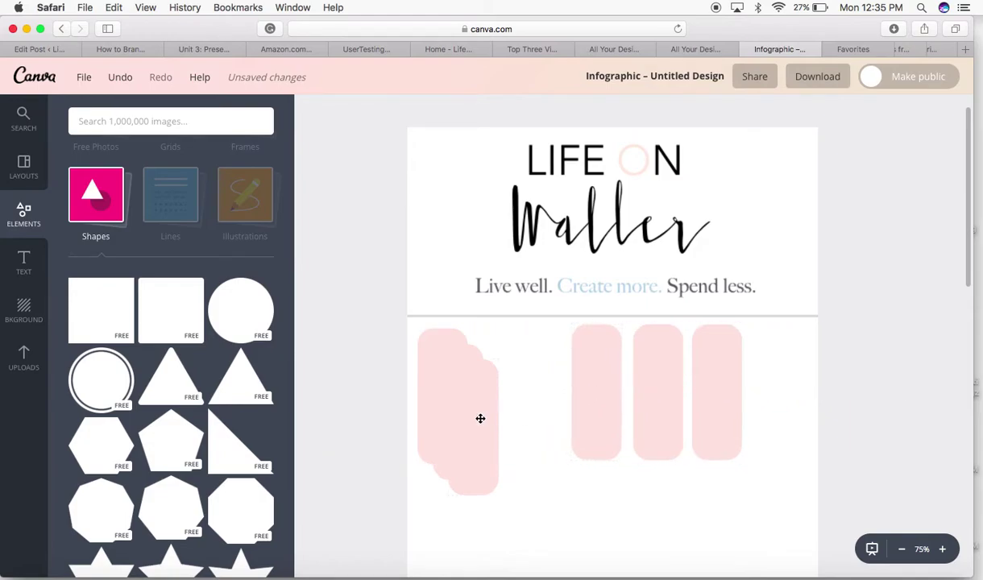
{"action": "left_click_drag", "start_coordinate": [480, 417], "coordinate": [543, 382]}
{"action": "left_click_drag", "start_coordinate": [449, 406], "coordinate": [478, 395]}
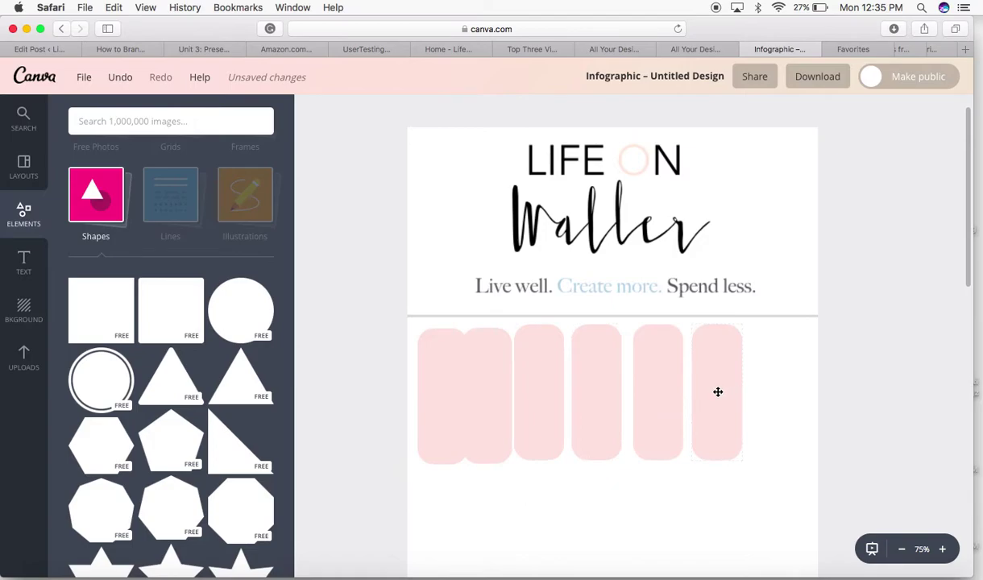
{"action": "left_click_drag", "start_coordinate": [717, 391], "coordinate": [746, 390]}
{"action": "left_click_drag", "start_coordinate": [653, 391], "coordinate": [677, 391]}
{"action": "left_click_drag", "start_coordinate": [596, 391], "coordinate": [621, 390]}
{"action": "left_click_drag", "start_coordinate": [550, 389], "coordinate": [568, 389]}
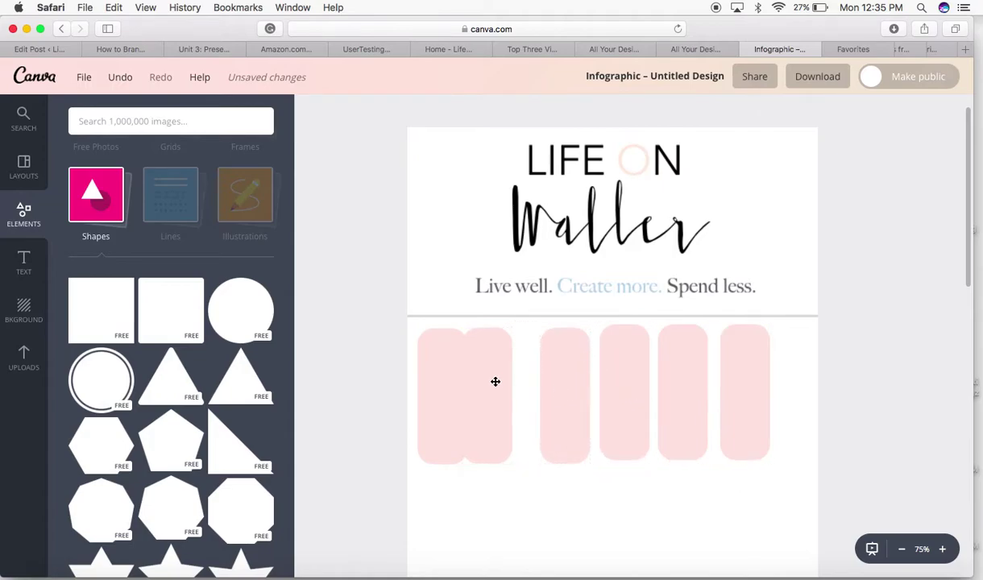
{"action": "left_click_drag", "start_coordinate": [496, 381], "coordinate": [510, 380]}
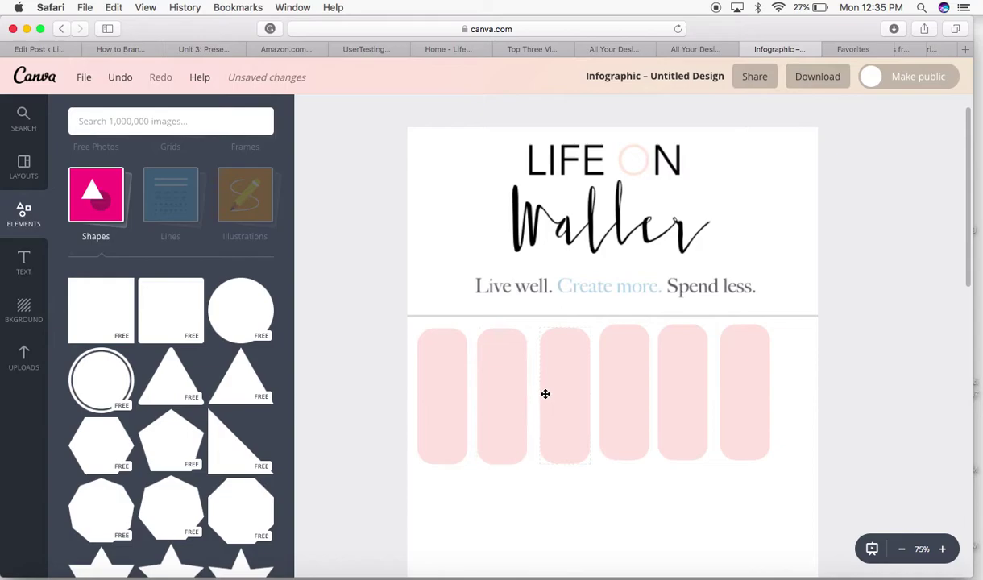
{"action": "left_click", "coordinate": [442, 408]}
{"action": "mouse_move", "coordinate": [465, 397]}
{"action": "left_mouse_down"}
{"action": "mouse_move", "coordinate": [458, 401]}
{"action": "mouse_move", "coordinate": [465, 397]}
{"action": "left_mouse_up"}
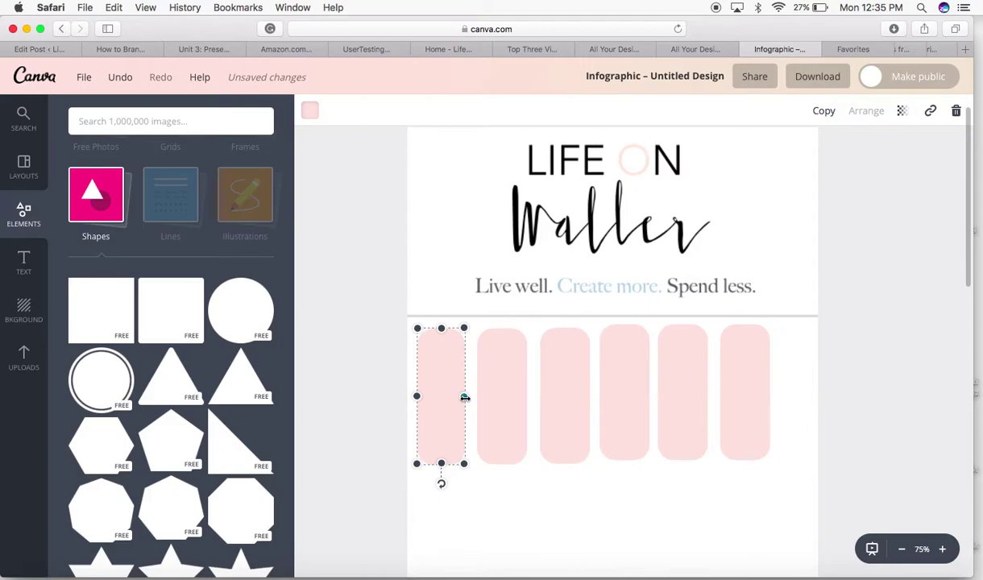
{"action": "left_click", "coordinate": [519, 388]}
{"action": "key", "text": "Delete"}
{"action": "left_click", "coordinate": [565, 392]}
{"action": "key", "text": "Delete"}
{"action": "left_click", "coordinate": [626, 395]}
{"action": "key", "text": "Delete"}
{"action": "left_click", "coordinate": [673, 393]}
{"action": "key", "text": "Delete"}
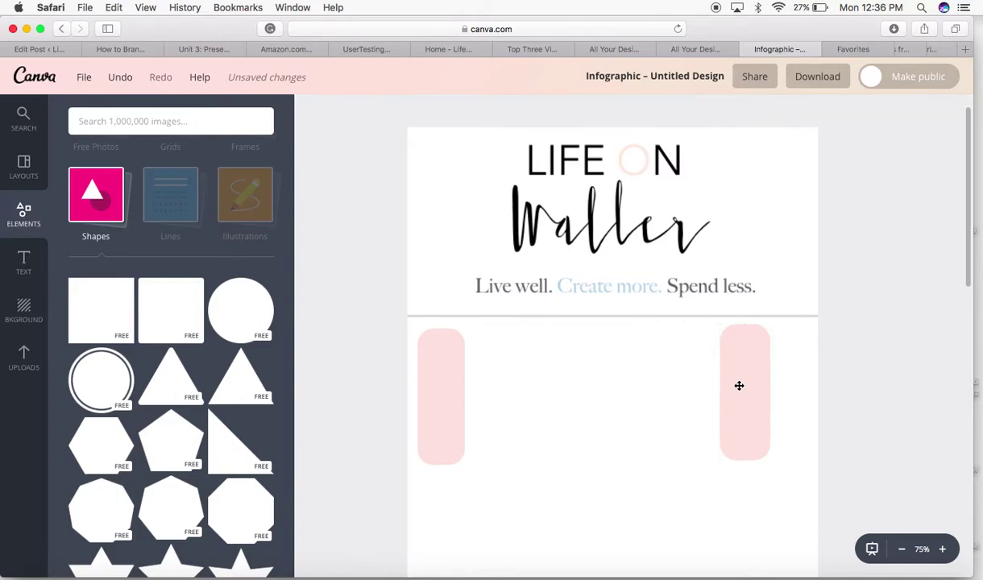
{"action": "left_click", "coordinate": [740, 386]}
{"action": "key", "text": "Delete"}
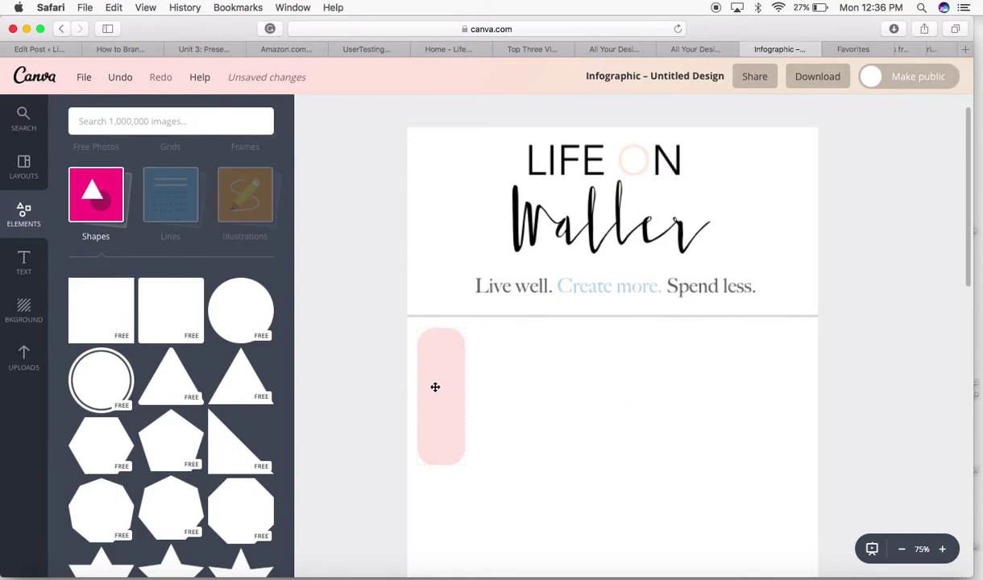
{"action": "left_click", "coordinate": [435, 387]}
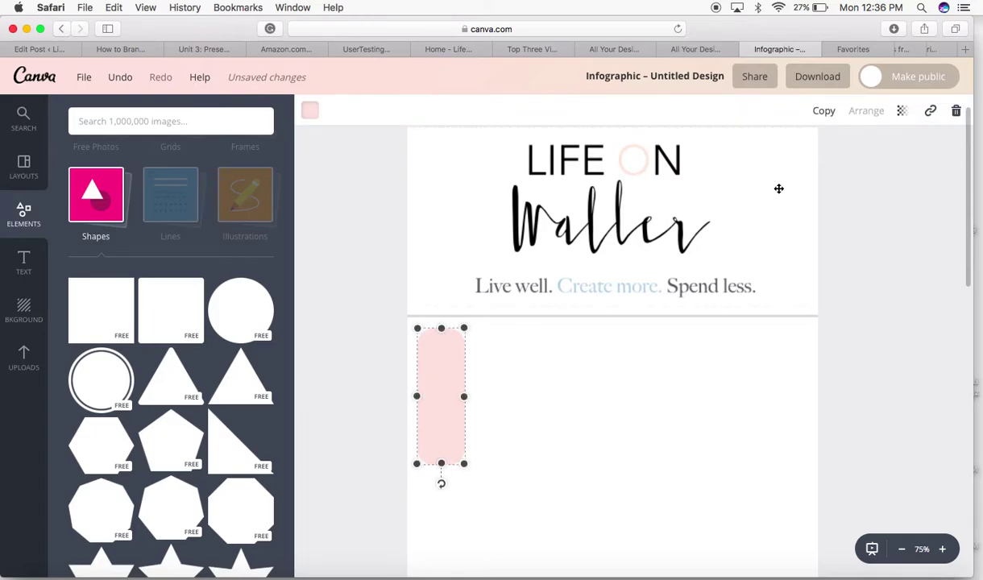
Duplicate the pink bar five times and drag the copies into a row beneath the divider
{"action": "left_click", "coordinate": [825, 113]}
{"action": "left_click", "coordinate": [825, 113]}
{"action": "left_click", "coordinate": [825, 113]}
{"action": "left_click", "coordinate": [825, 113]}
{"action": "left_click", "coordinate": [825, 113]}
{"action": "left_click_drag", "start_coordinate": [518, 466], "coordinate": [708, 389]}
{"action": "left_click_drag", "start_coordinate": [510, 425], "coordinate": [653, 372]}
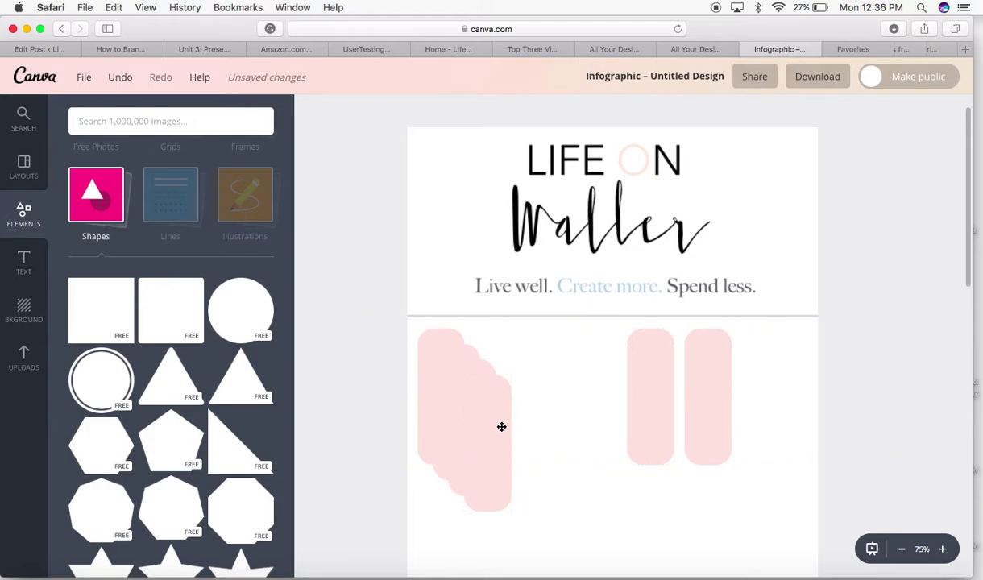
{"action": "left_click_drag", "start_coordinate": [501, 426], "coordinate": [600, 381]}
{"action": "left_click_drag", "start_coordinate": [491, 416], "coordinate": [543, 390]}
{"action": "left_click_drag", "start_coordinate": [462, 409], "coordinate": [494, 395]}
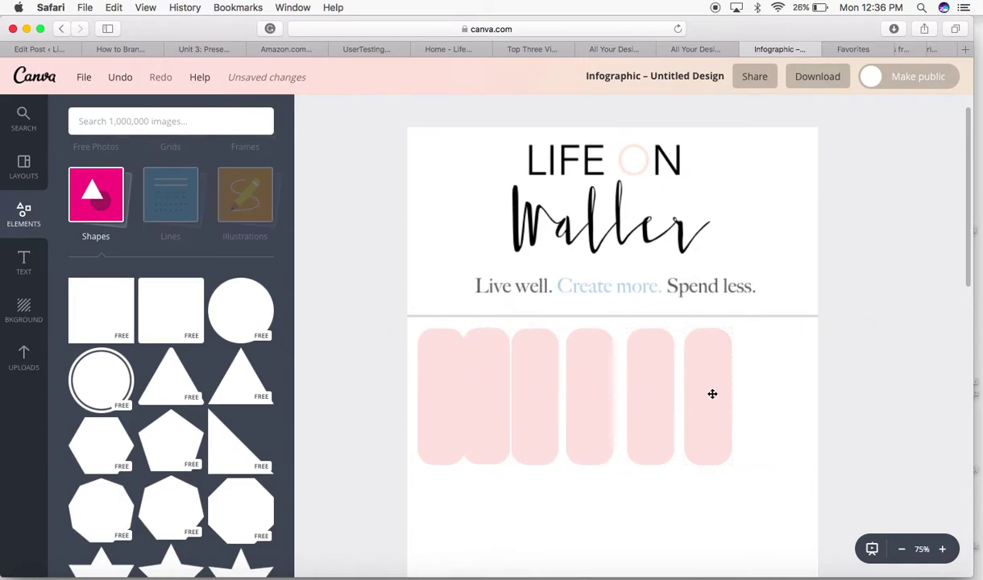
Adjust the bar positions so all six stand evenly spaced and aligned in the row
{"action": "left_click_drag", "start_coordinate": [712, 394], "coordinate": [672, 395]}
{"action": "left_click_drag", "start_coordinate": [599, 395], "coordinate": [624, 396]}
{"action": "left_click_drag", "start_coordinate": [532, 390], "coordinate": [553, 391]}
{"action": "left_click_drag", "start_coordinate": [487, 398], "coordinate": [549, 394]}
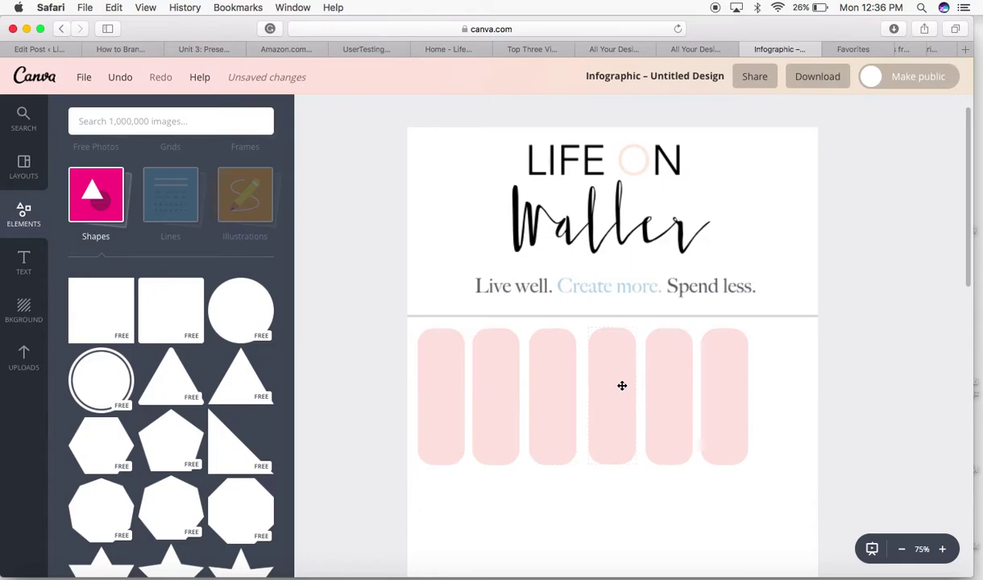
{"action": "left_click_drag", "start_coordinate": [620, 387], "coordinate": [620, 388]}
{"action": "scroll", "coordinate": [194, 423], "scroll_direction": "down", "scroll_amount": 3}
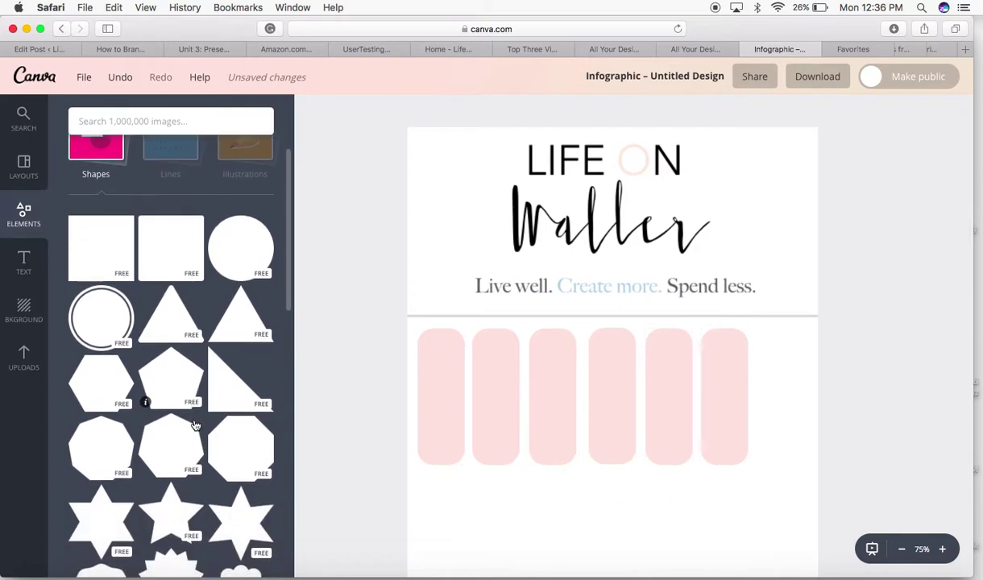
Add an outlined square from Shapes, resize it to the bars' size, and place it at the row's right end
{"action": "scroll", "coordinate": [193, 425], "scroll_direction": "down", "scroll_amount": 10}
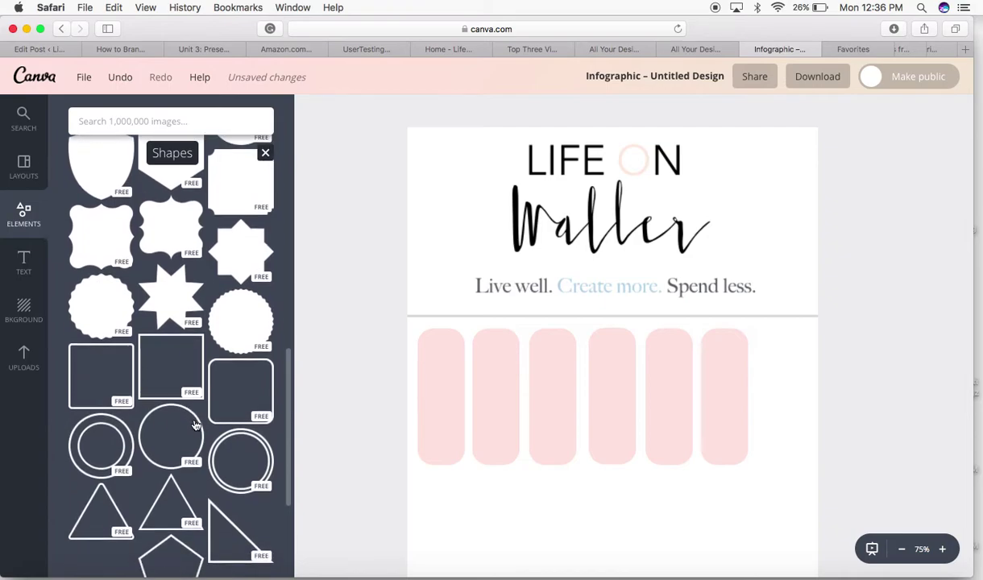
{"action": "scroll", "coordinate": [193, 424], "scroll_direction": "down", "scroll_amount": 1}
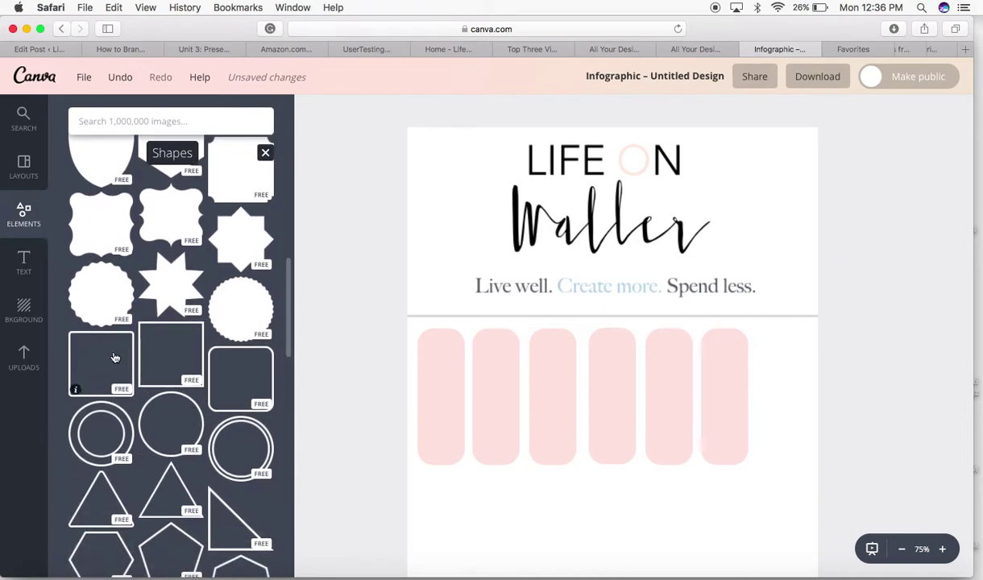
{"action": "left_click_drag", "start_coordinate": [115, 358], "coordinate": [678, 353]}
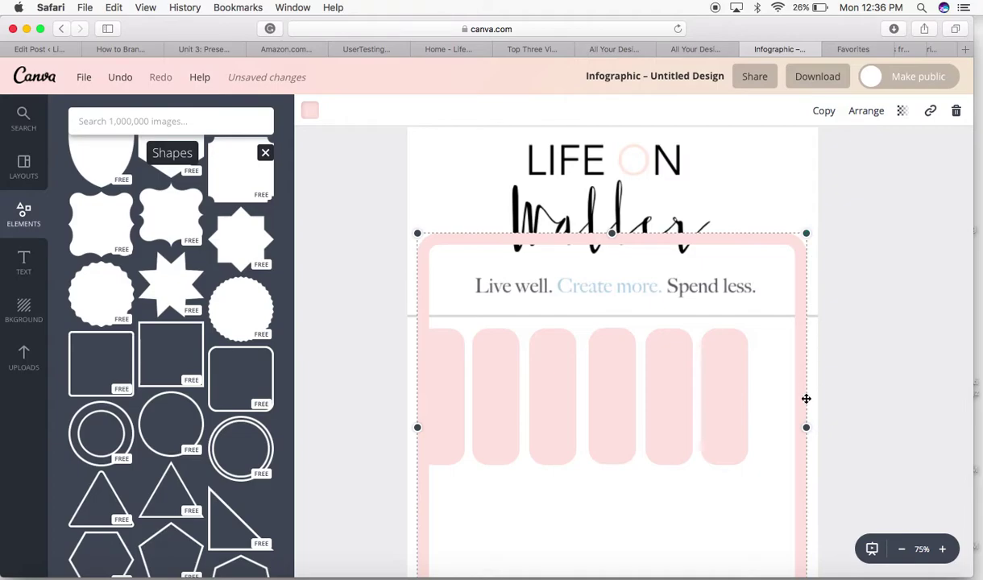
{"action": "left_click_drag", "start_coordinate": [807, 428], "coordinate": [512, 427]}
{"action": "left_click_drag", "start_coordinate": [465, 236], "coordinate": [472, 511]}
{"action": "left_click_drag", "start_coordinate": [722, 376], "coordinate": [783, 337]}
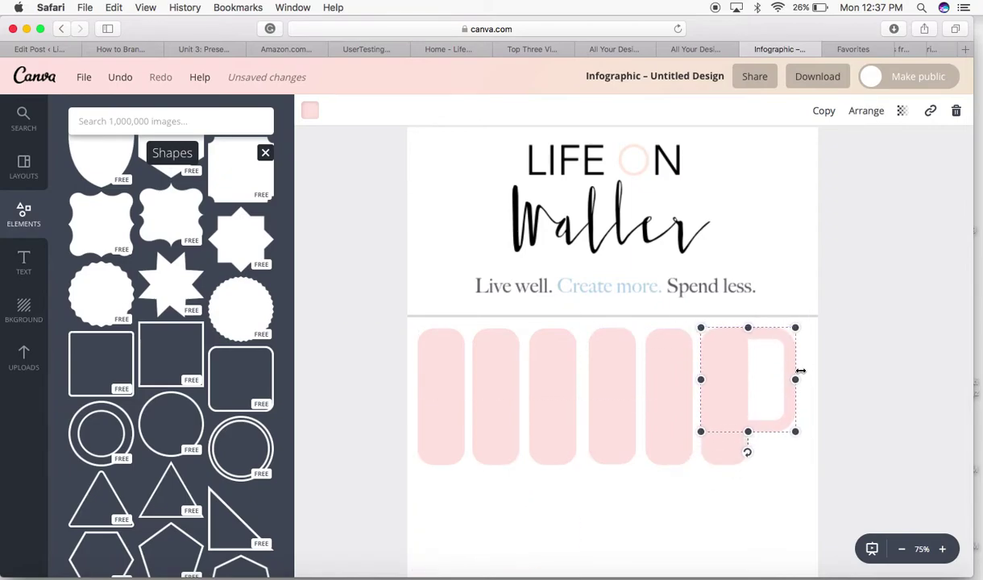
{"action": "left_click_drag", "start_coordinate": [797, 380], "coordinate": [747, 382]}
{"action": "left_click_drag", "start_coordinate": [725, 434], "coordinate": [724, 464]}
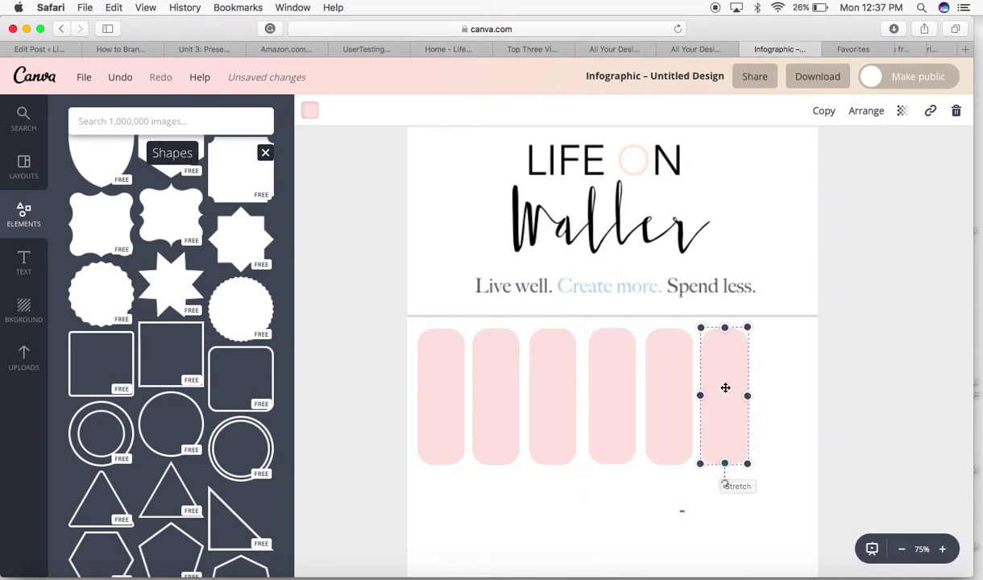
{"action": "left_click_drag", "start_coordinate": [725, 388], "coordinate": [785, 386]}
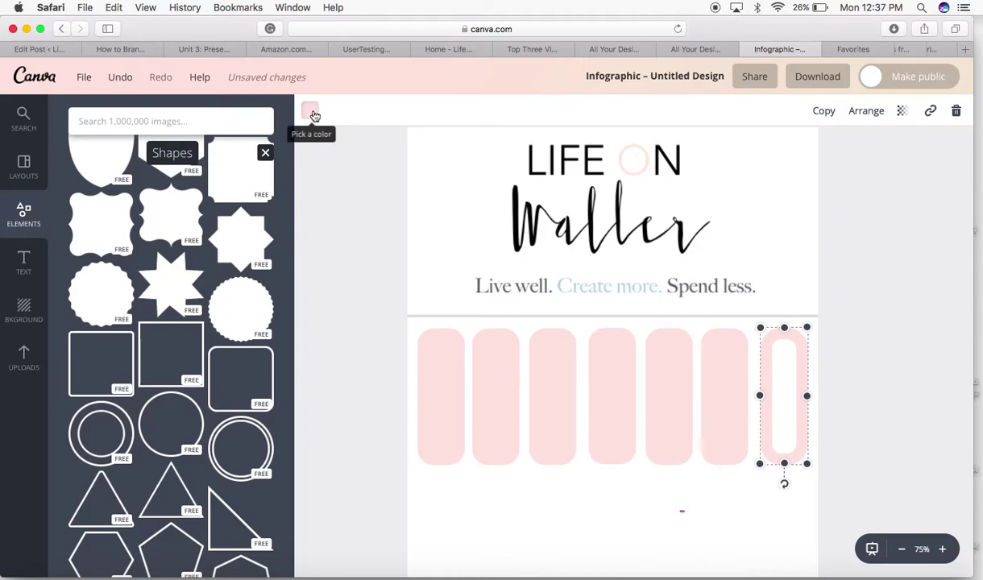
Set the outlined bar's colour code to ffffff, then tone it down to off-white f8f8f8
{"action": "left_click", "coordinate": [311, 112]}
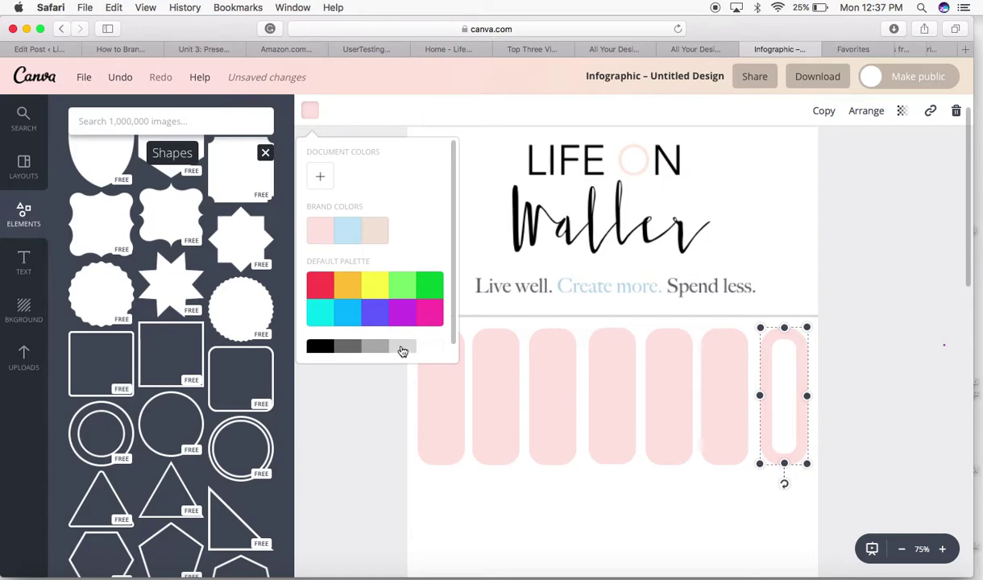
{"action": "left_click", "coordinate": [320, 177]}
{"action": "left_click_drag", "start_coordinate": [407, 257], "coordinate": [399, 259]}
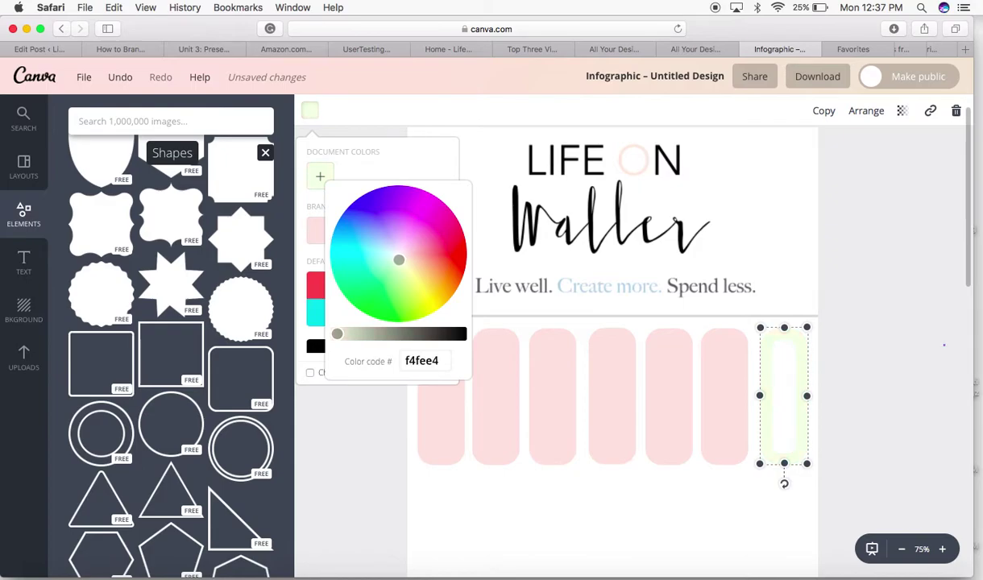
{"action": "left_click", "coordinate": [431, 366]}
{"action": "type", "text": "fffff"}
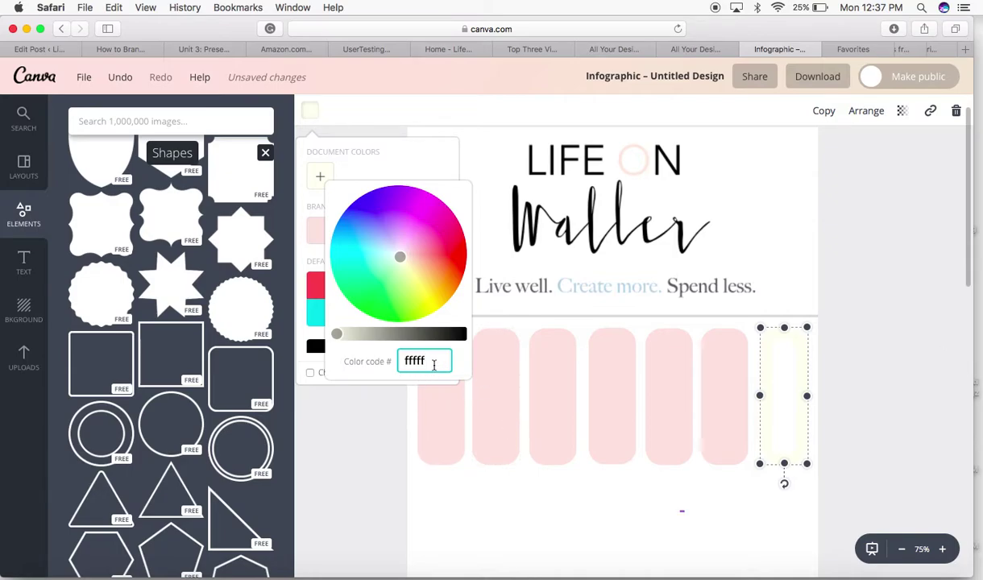
{"action": "type", "text": "f"}
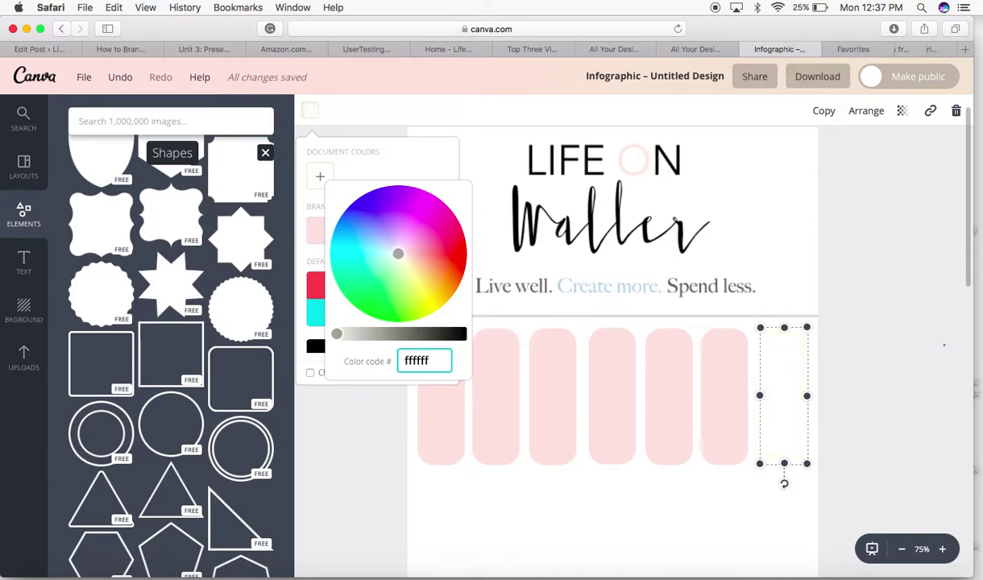
{"action": "left_click_drag", "start_coordinate": [337, 333], "coordinate": [340, 334]}
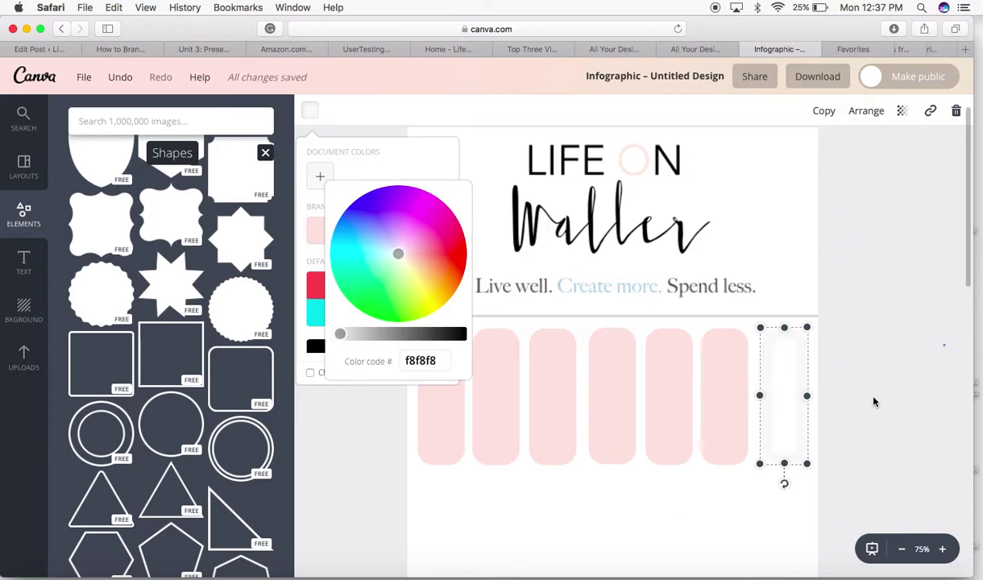
{"action": "left_click", "coordinate": [428, 163]}
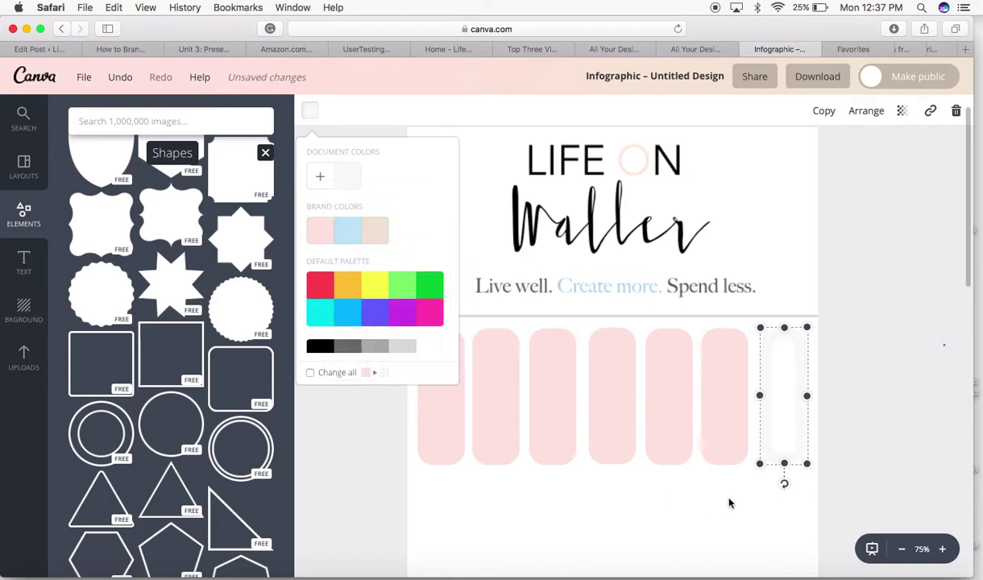
Make the leftmost bar black and the second bar mid grey 6e6e6e
{"action": "left_click", "coordinate": [720, 404]}
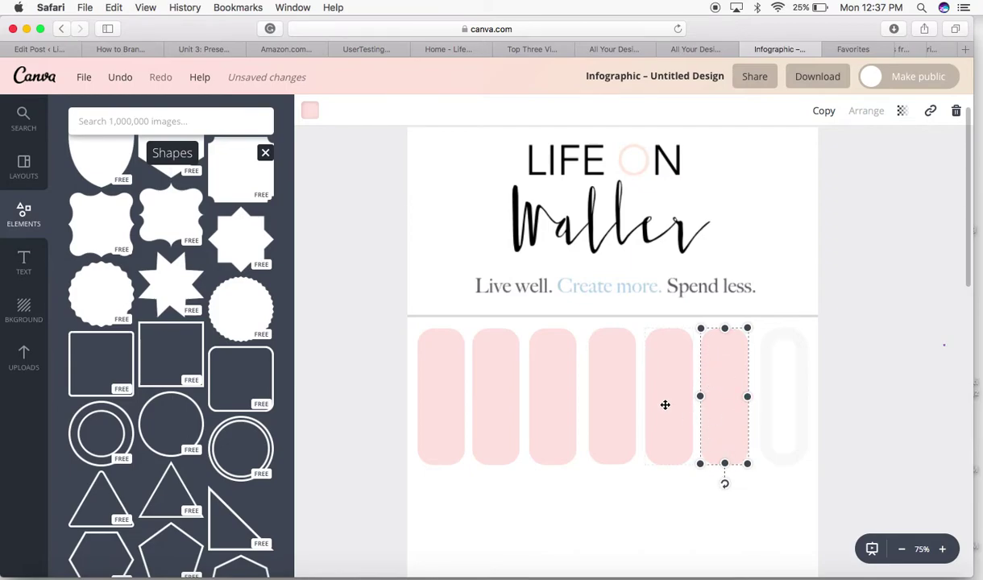
{"action": "left_click", "coordinate": [448, 398]}
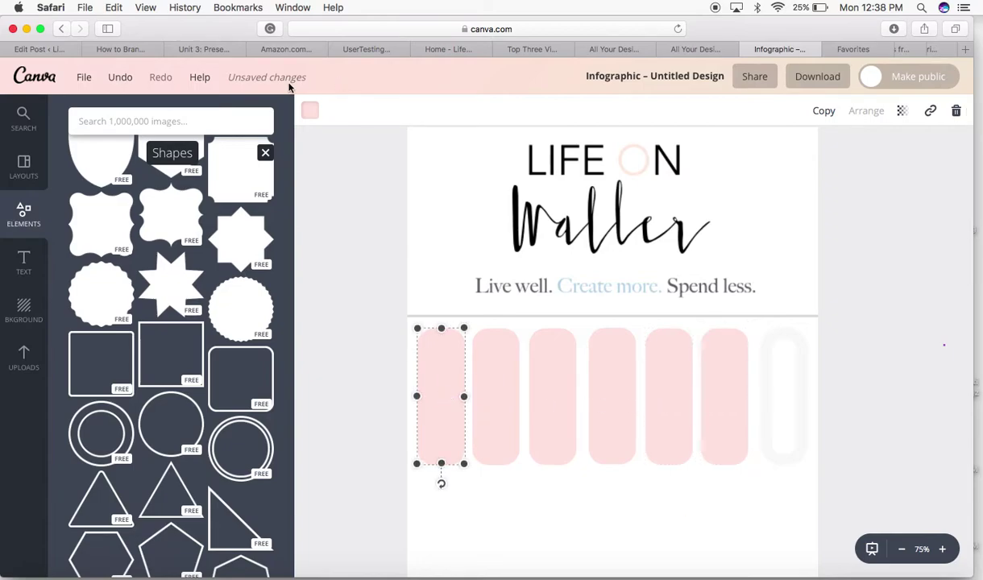
{"action": "left_click", "coordinate": [310, 110]}
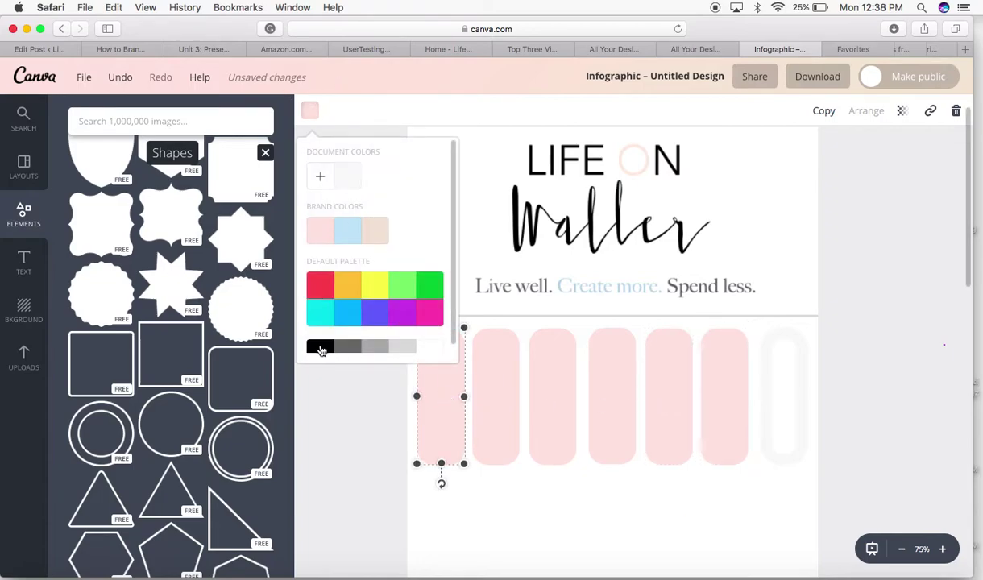
{"action": "left_click", "coordinate": [320, 347]}
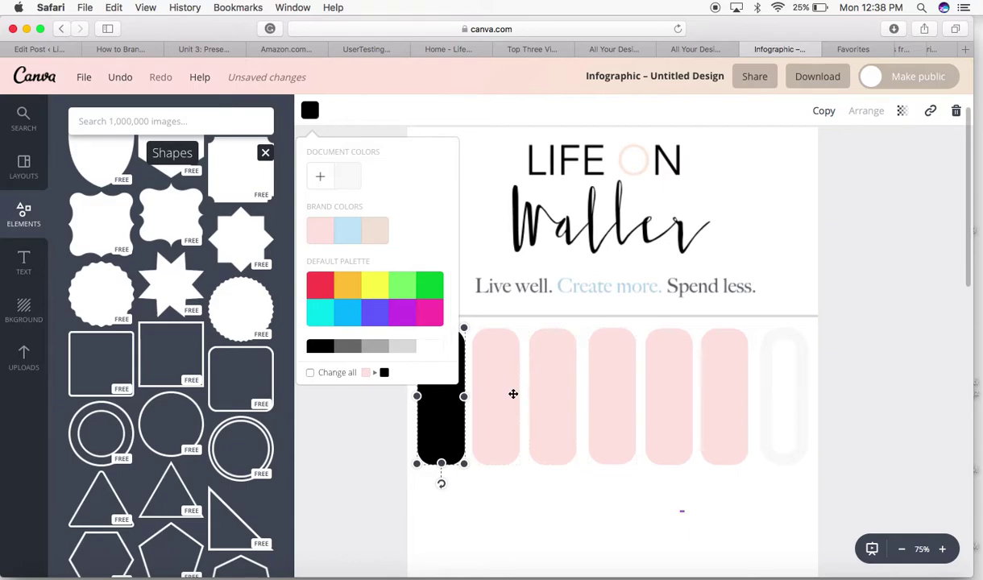
{"action": "left_click", "coordinate": [494, 381]}
{"action": "left_click", "coordinate": [310, 110]}
{"action": "left_click", "coordinate": [319, 175]}
{"action": "left_click", "coordinate": [436, 362]}
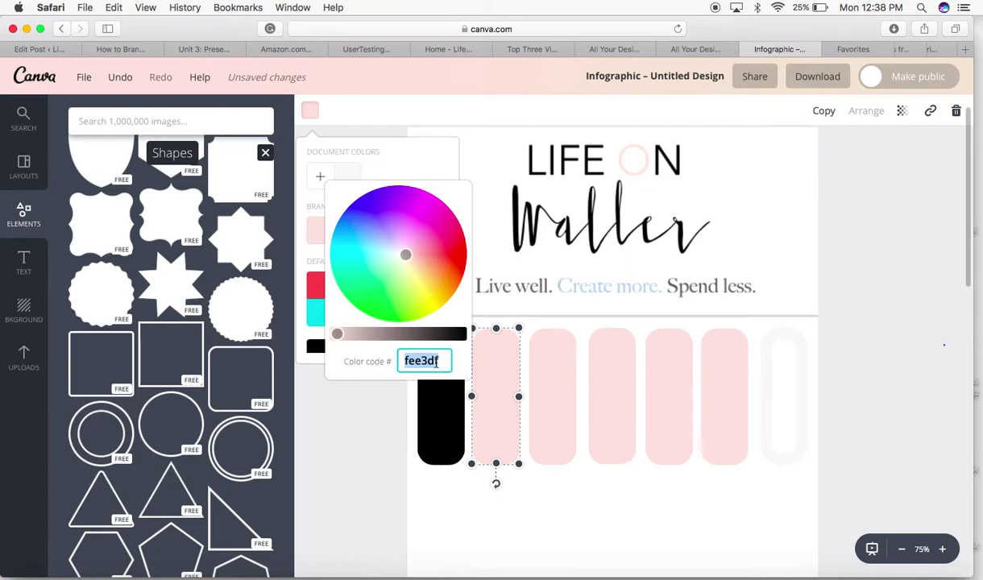
{"action": "type", "text": "6e6e6e"}
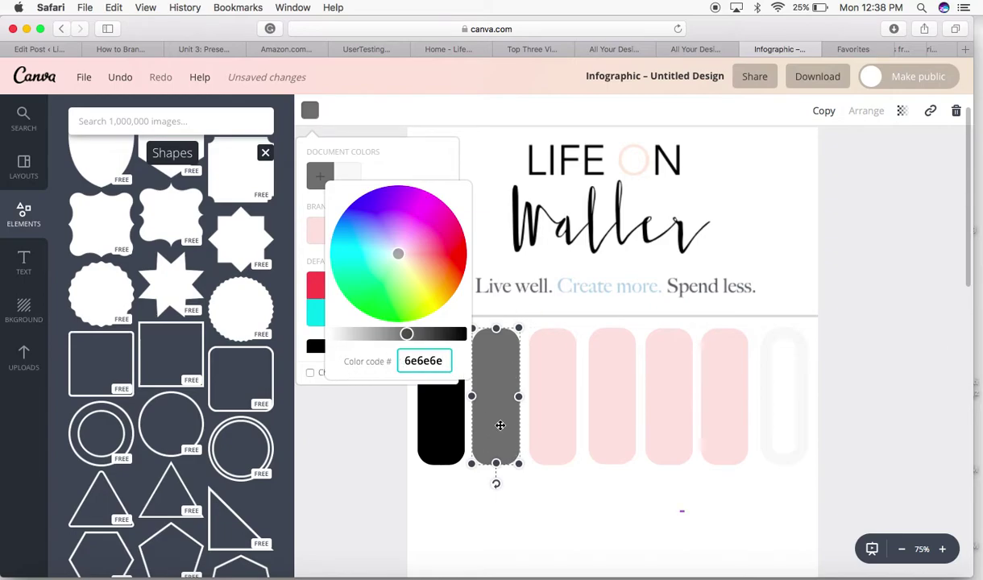
Colour the third bar light grey dddddd
{"action": "left_click", "coordinate": [552, 411]}
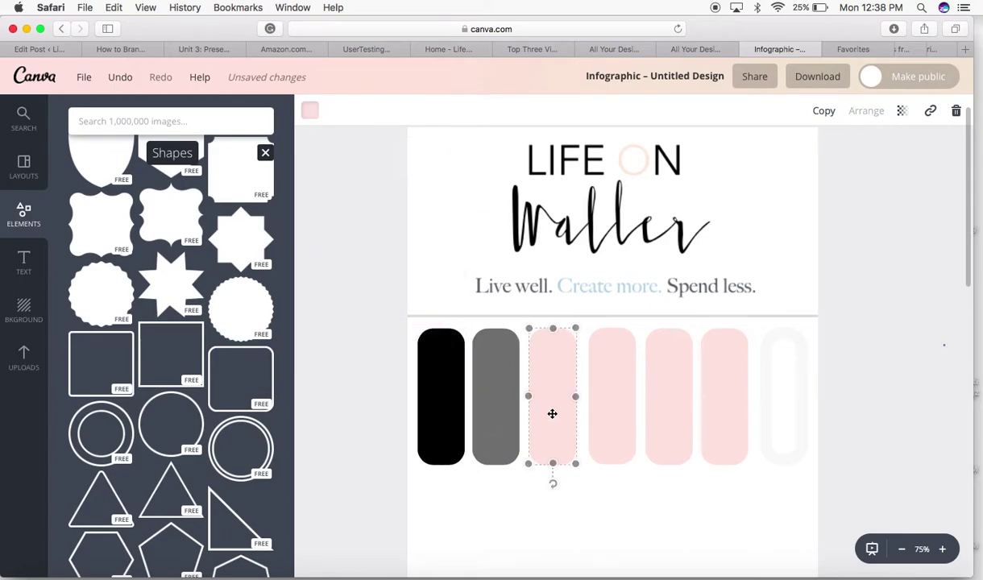
{"action": "left_click", "coordinate": [311, 112]}
{"action": "left_click", "coordinate": [319, 178]}
{"action": "left_click", "coordinate": [438, 367]}
{"action": "type", "text": "dddddd"}
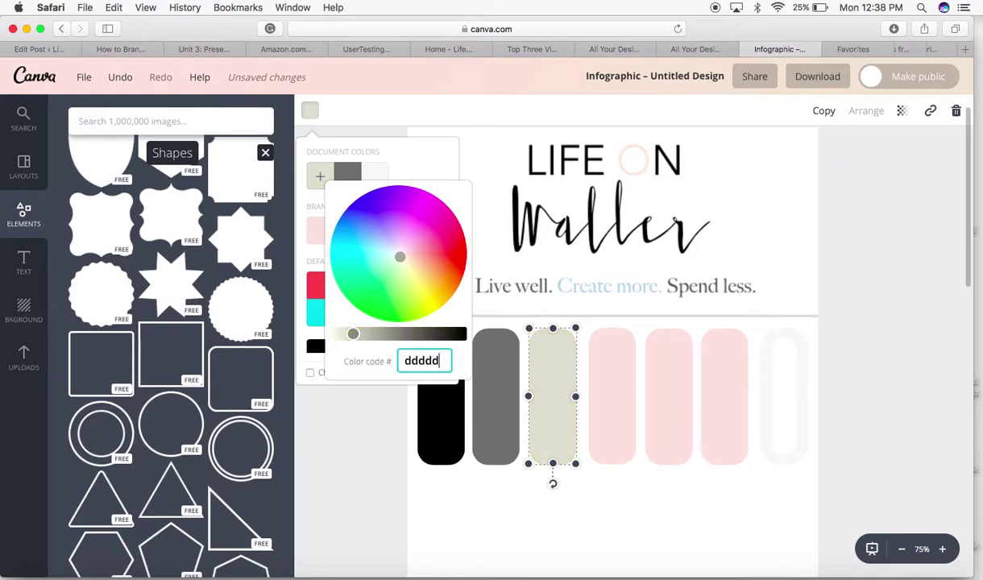
{"action": "left_click", "coordinate": [625, 420]}
{"action": "left_click", "coordinate": [621, 409]}
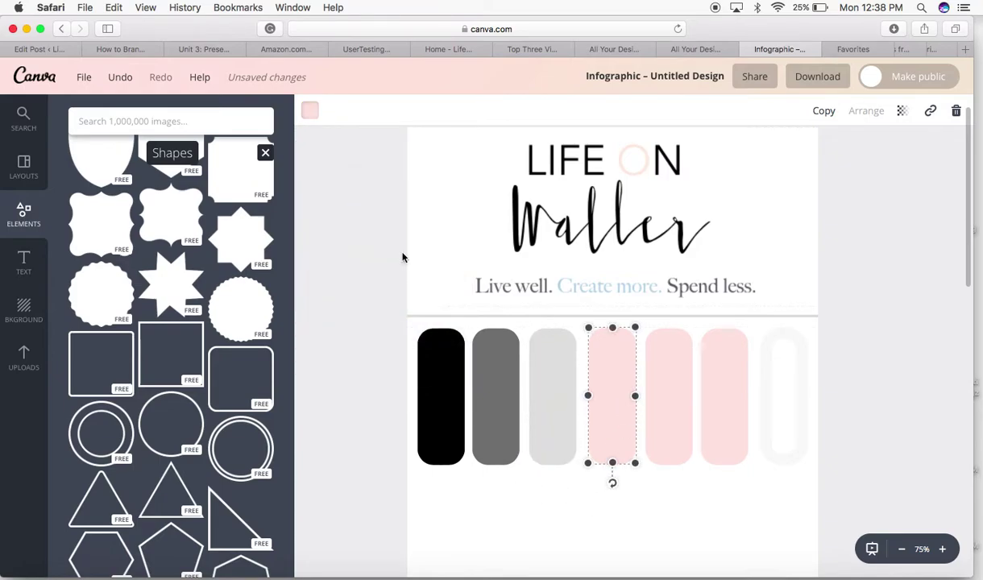
Recolour the fourth bar pale blue with hex code e5eef4
{"action": "left_click", "coordinate": [310, 112]}
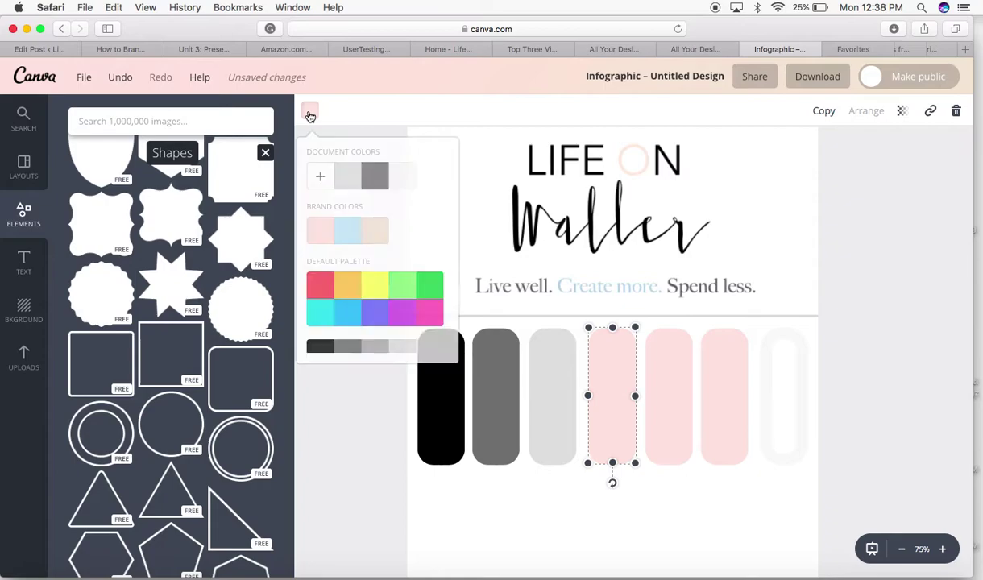
{"action": "left_click", "coordinate": [320, 176]}
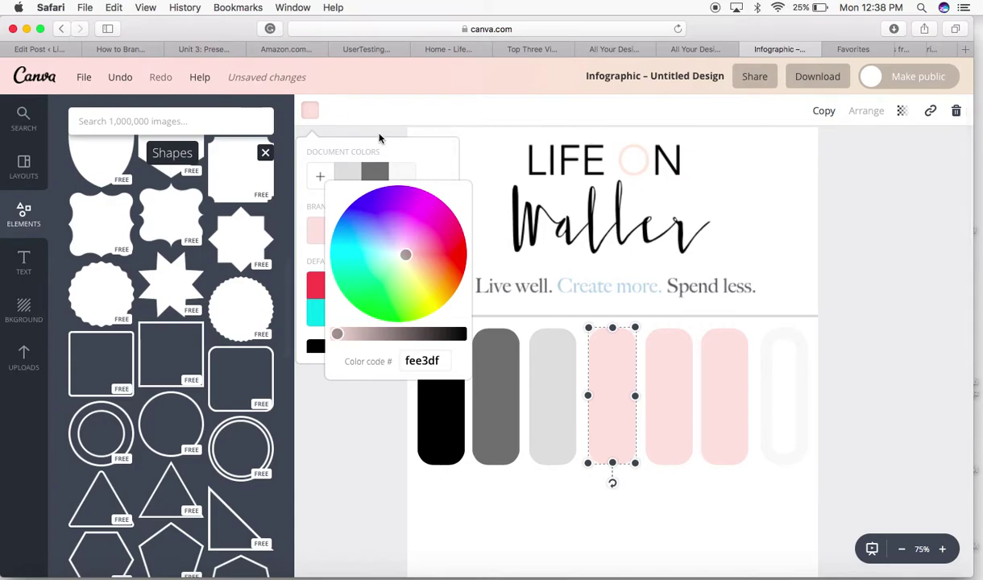
{"action": "left_click", "coordinate": [444, 366]}
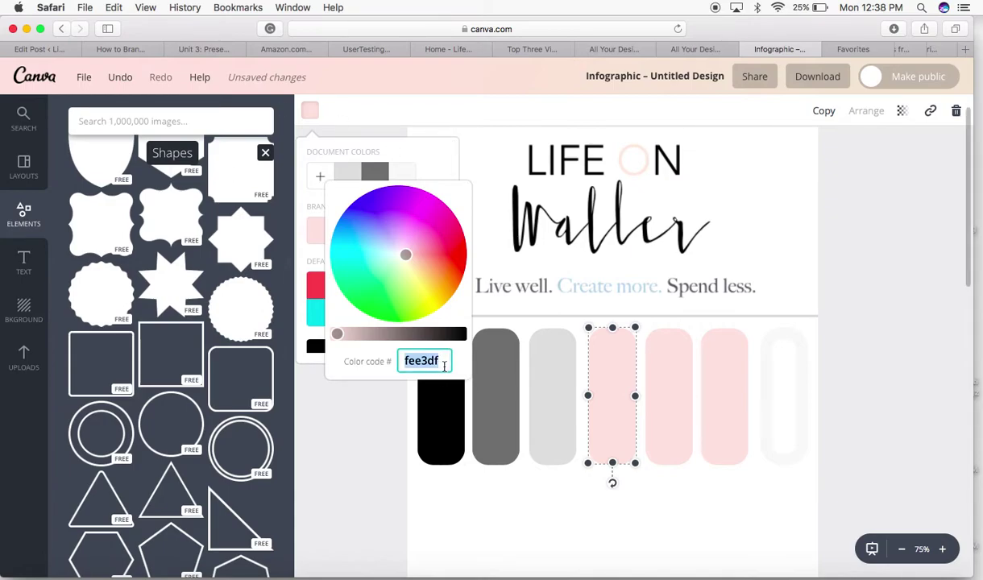
{"action": "key", "text": "BackSpace"}
{"action": "type", "text": "e"}
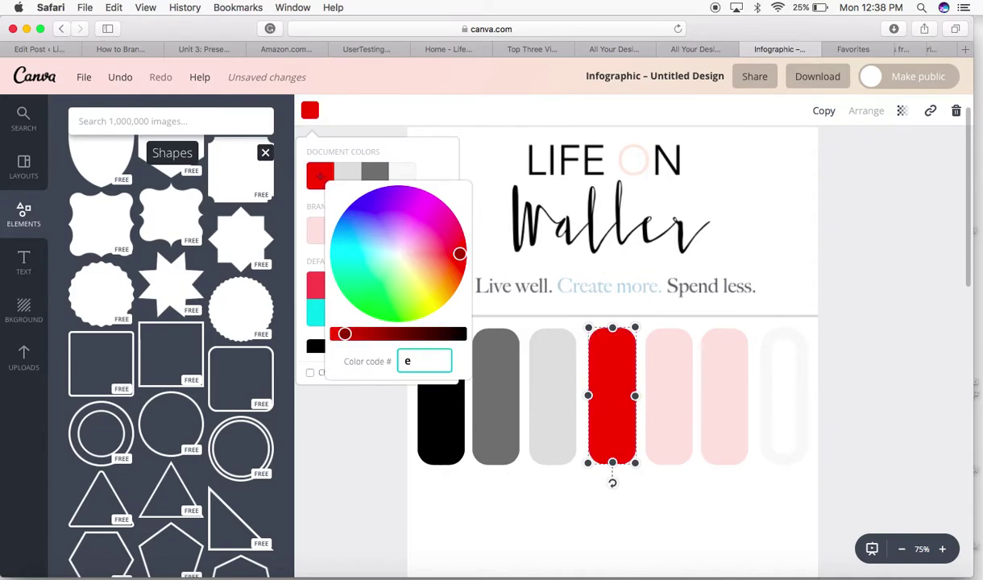
{"action": "type", "text": "5eef4"}
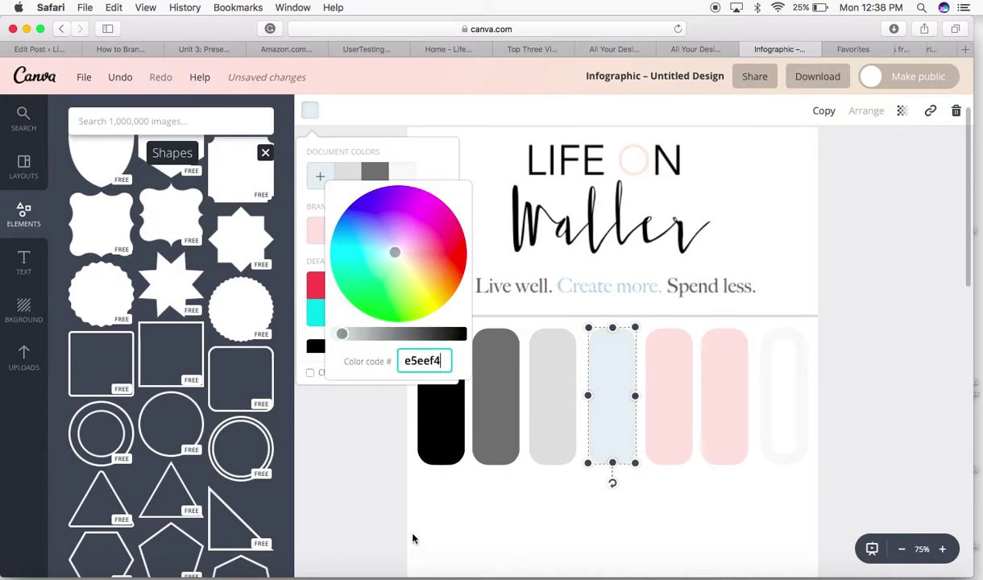
{"action": "left_click", "coordinate": [384, 450]}
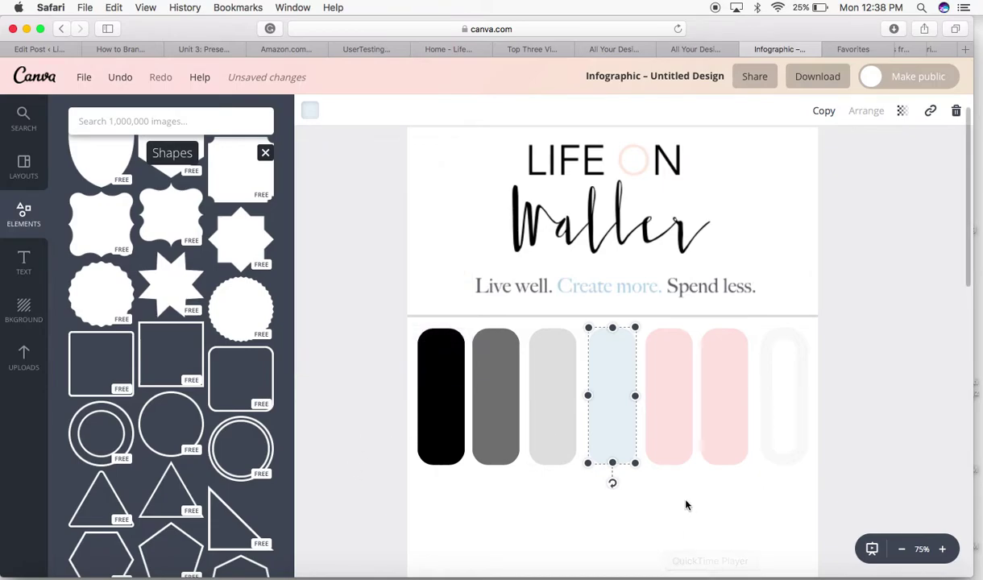
Recolour the fifth bar cream with hex code fff9ee, then deselect
{"action": "left_click", "coordinate": [679, 438]}
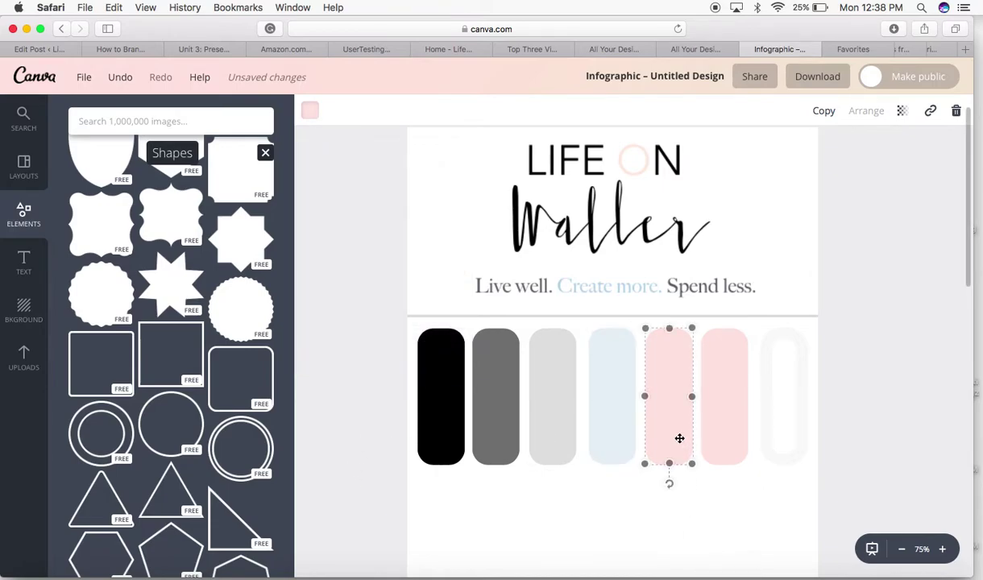
{"action": "left_click", "coordinate": [309, 111]}
{"action": "left_click", "coordinate": [319, 176]}
{"action": "left_click", "coordinate": [442, 361]}
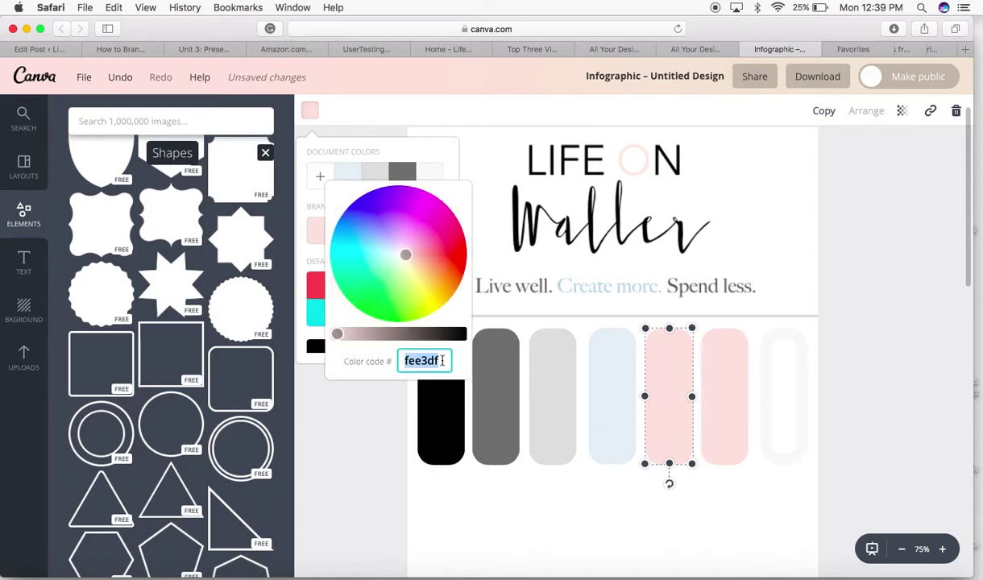
{"action": "type", "text": "fff"}
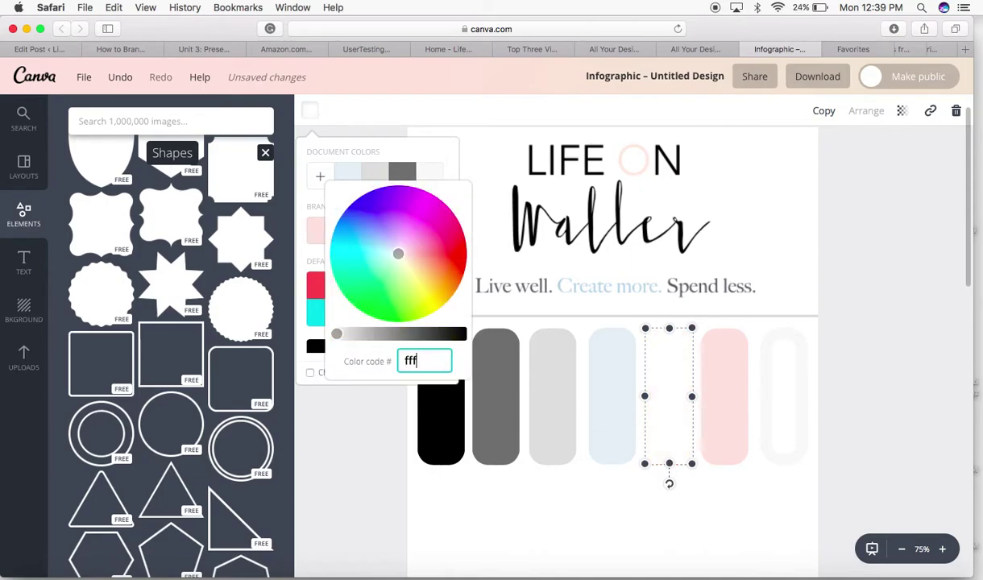
{"action": "type", "text": "9ee"}
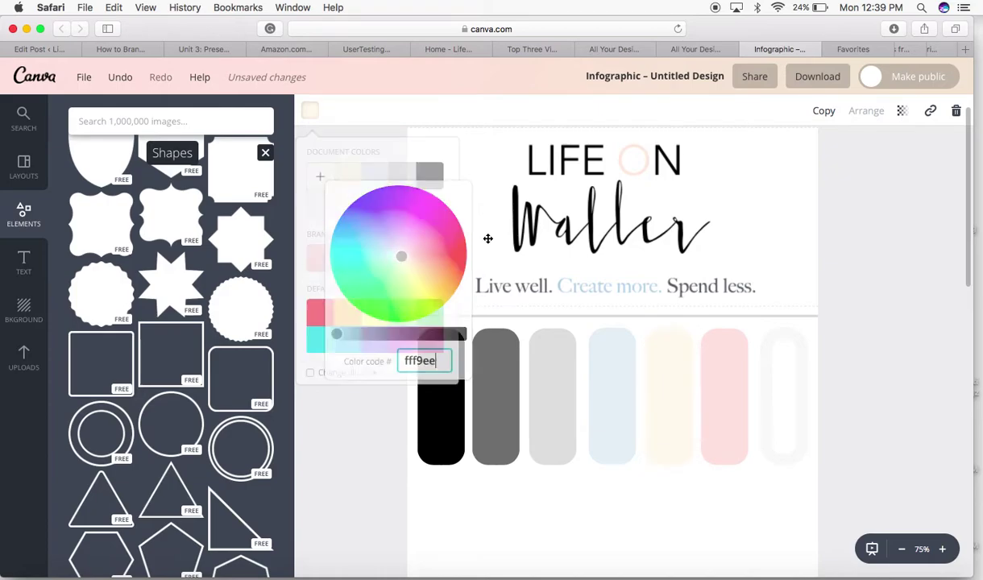
{"action": "left_click", "coordinate": [466, 228]}
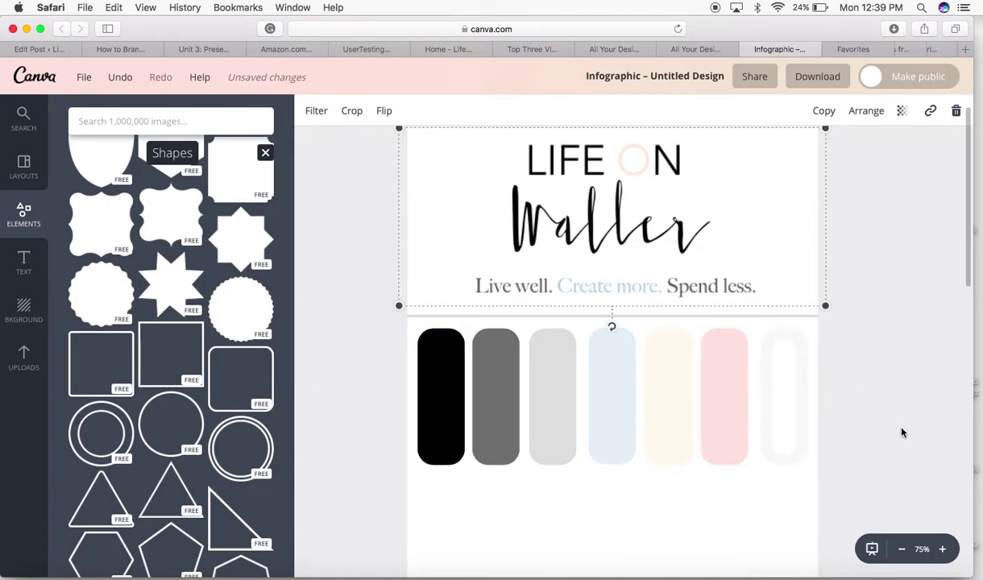
{"action": "left_click", "coordinate": [880, 419]}
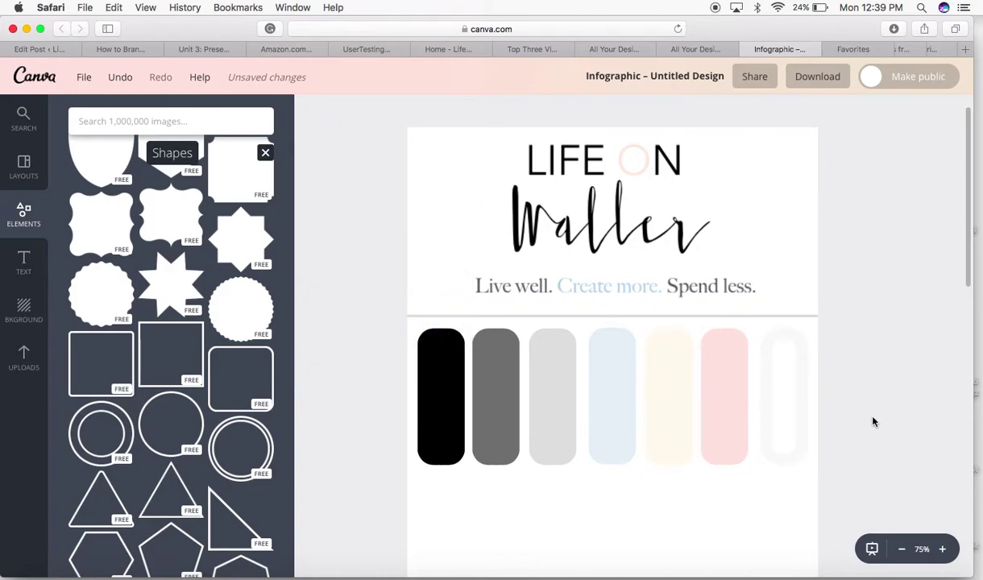
Drag an 'Add a little bit of body text' box below the swatches and stretch it to both page edges
{"action": "scroll", "coordinate": [867, 428], "scroll_direction": "down", "scroll_amount": 2}
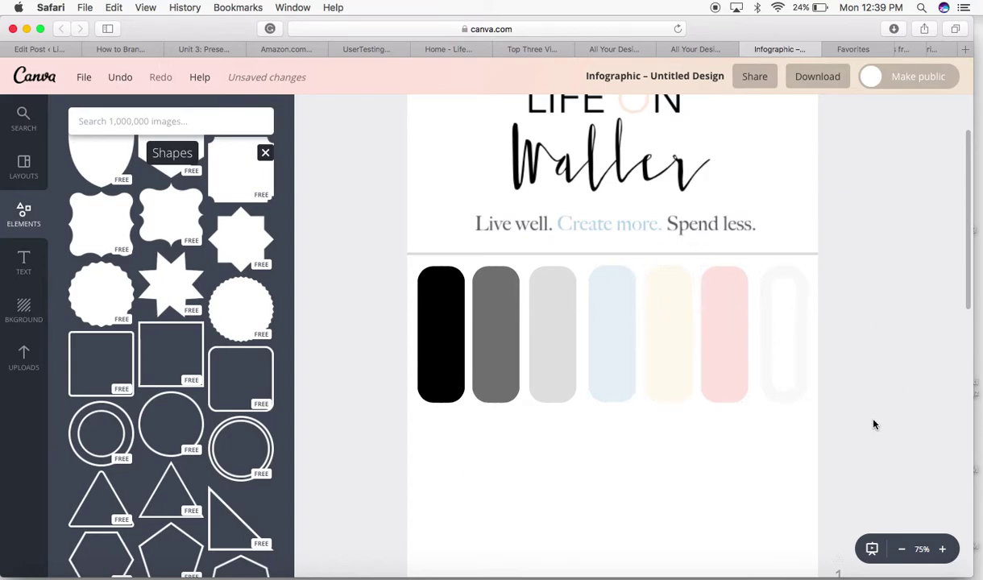
{"action": "scroll", "coordinate": [835, 406], "scroll_direction": "down", "scroll_amount": 1}
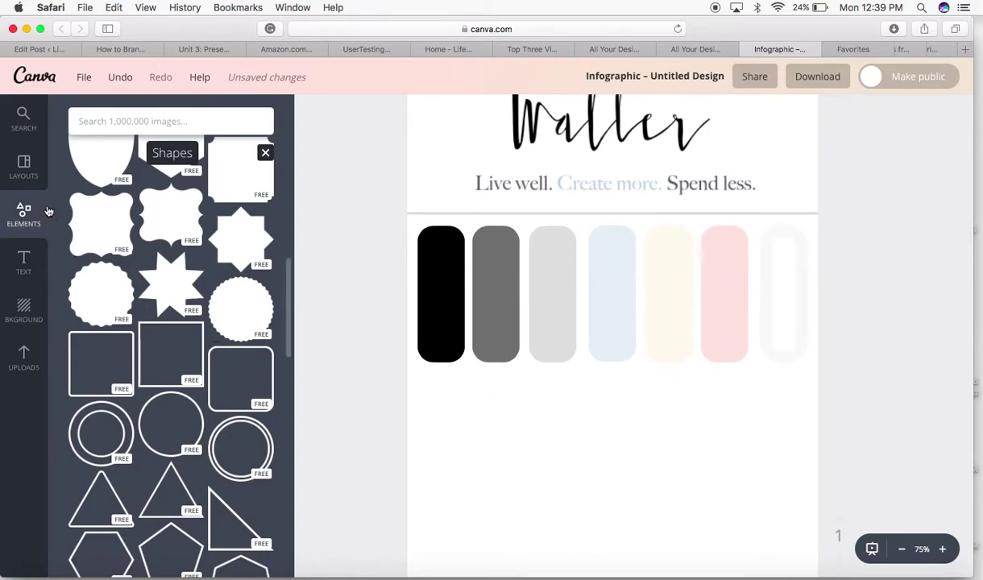
{"action": "left_click", "coordinate": [25, 259]}
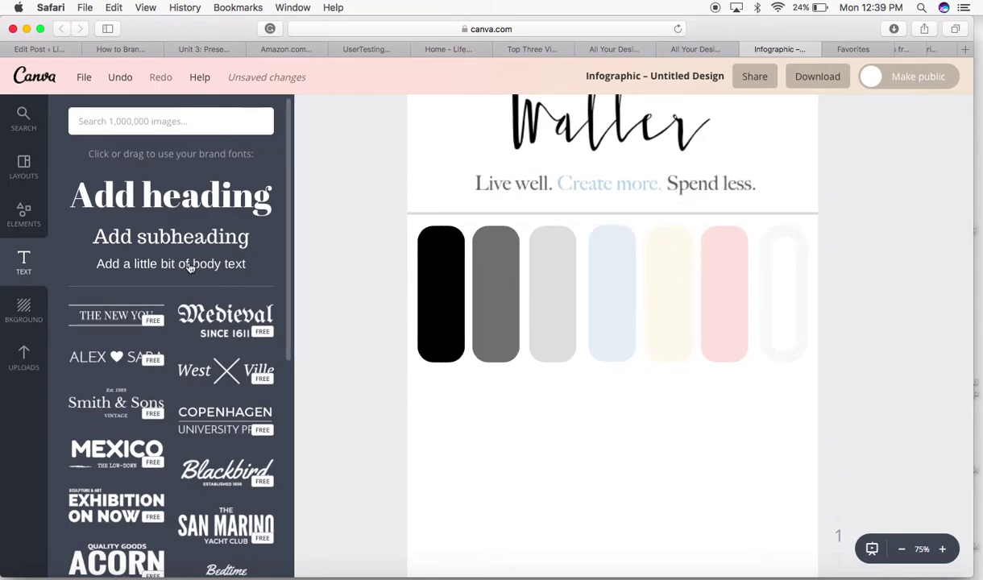
{"action": "left_click_drag", "start_coordinate": [190, 268], "coordinate": [582, 385]}
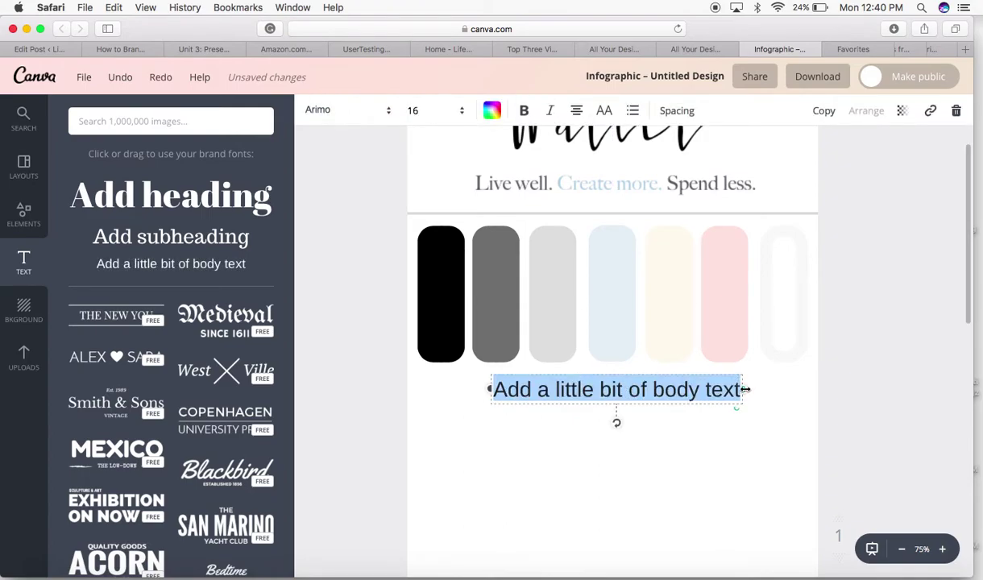
{"action": "left_click_drag", "start_coordinate": [745, 389], "coordinate": [818, 389]}
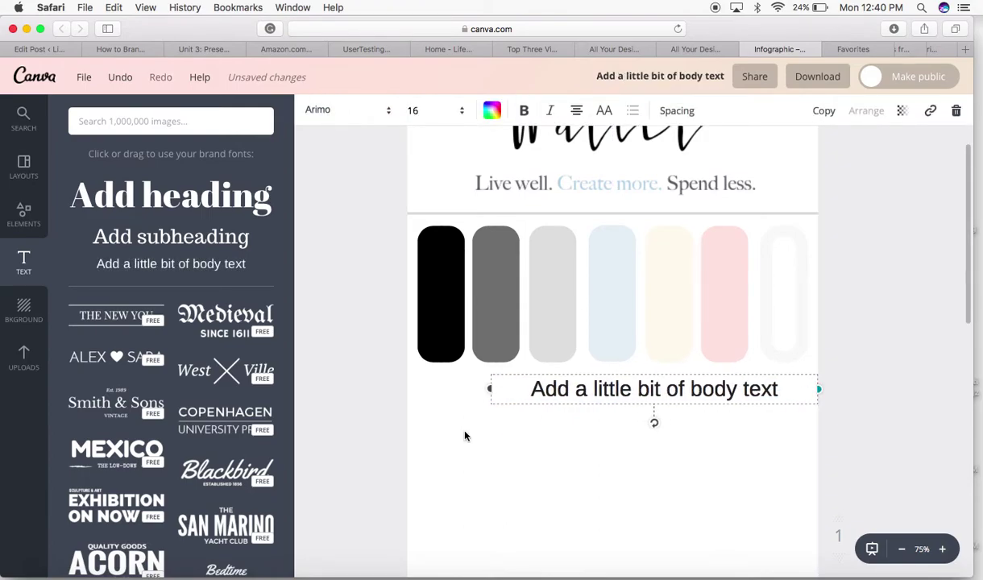
{"action": "left_click_drag", "start_coordinate": [486, 389], "coordinate": [405, 385]}
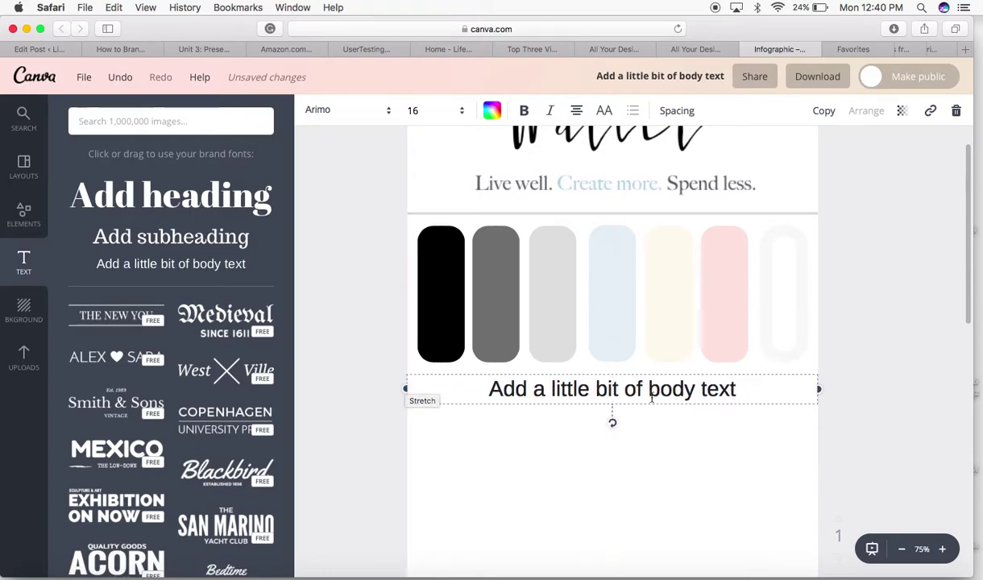
Replace the placeholder body text beneath the colour bars with '#000000 #'
{"action": "double_click", "coordinate": [739, 389]}
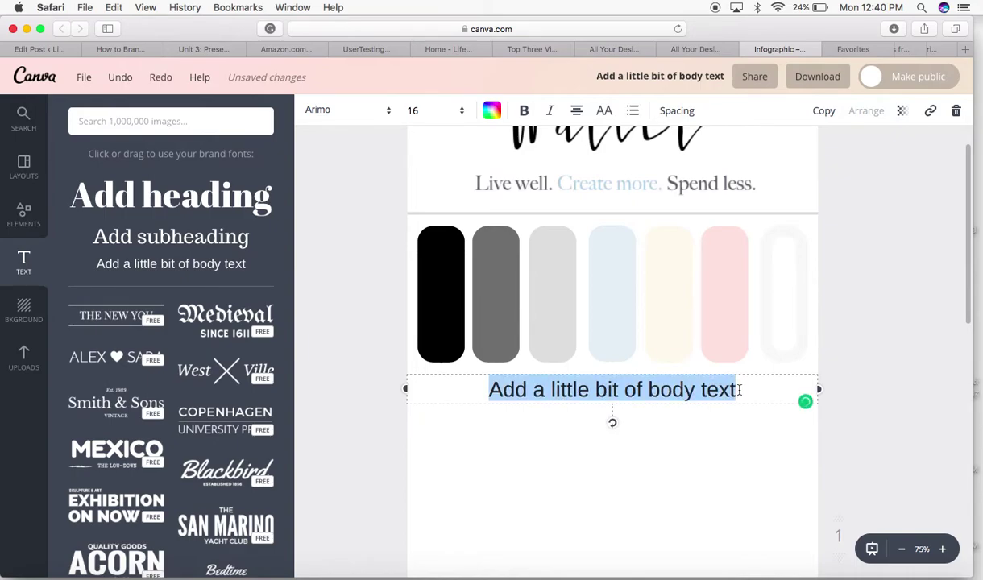
{"action": "key", "text": "BackSpace"}
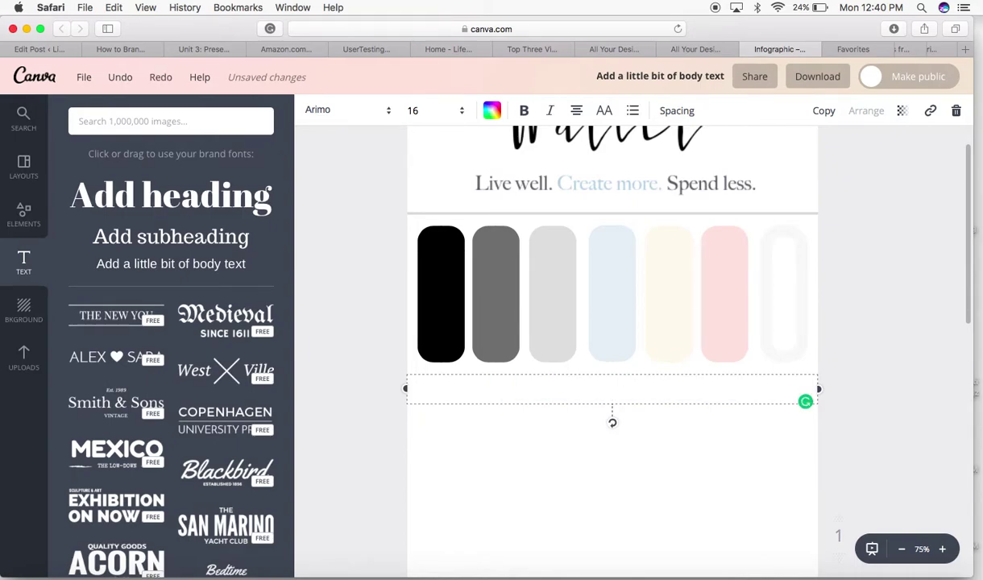
{"action": "type", "text": "Do you want a bold and bright feel? Dark and romantic? Light and airy? Simple and minimalist?"}
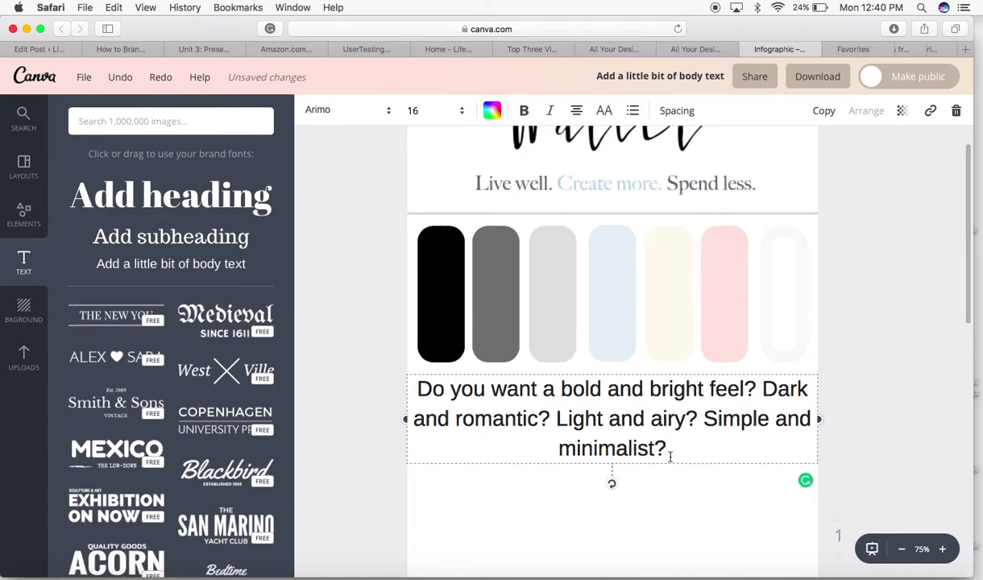
{"action": "left_click_drag", "start_coordinate": [667, 448], "coordinate": [395, 372]}
{"action": "key", "text": "BackSpace"}
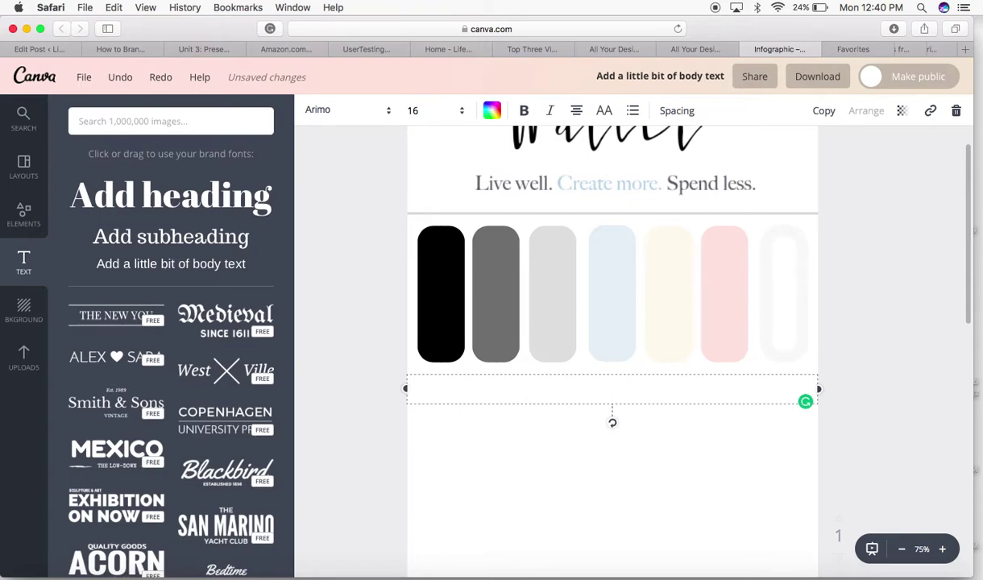
{"action": "type", "text": "#000"}
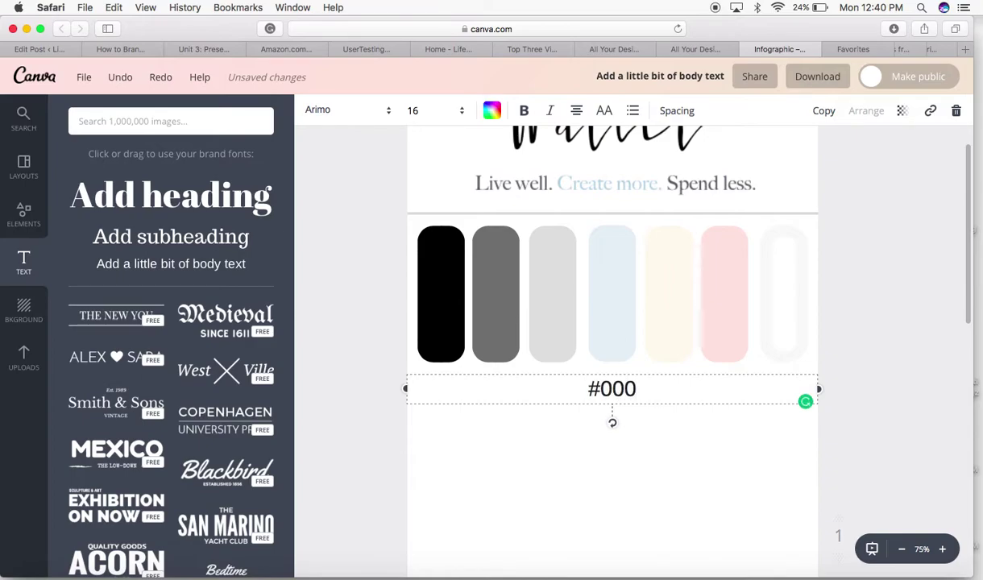
{"action": "type", "text": "000"}
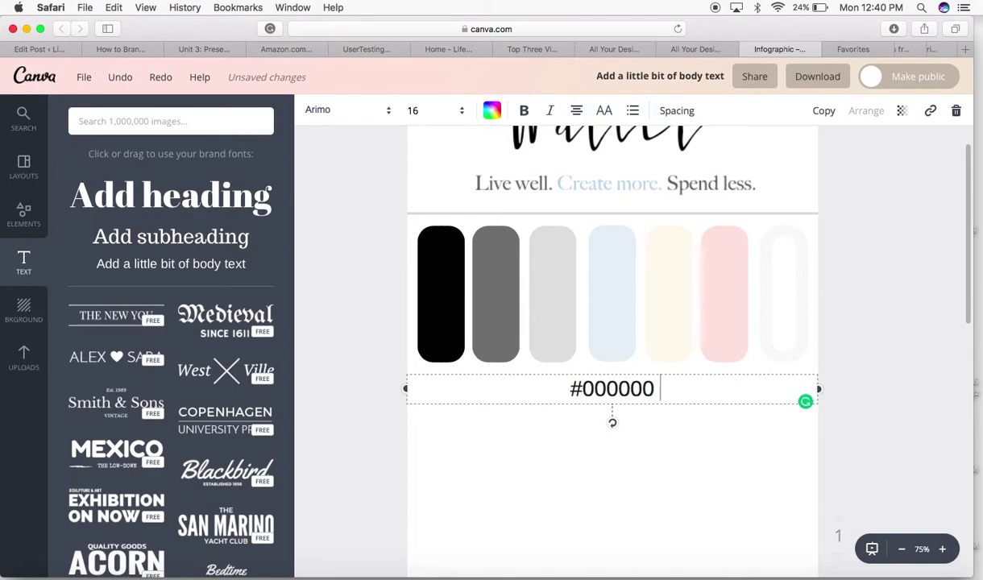
{"action": "type", "text": " #"}
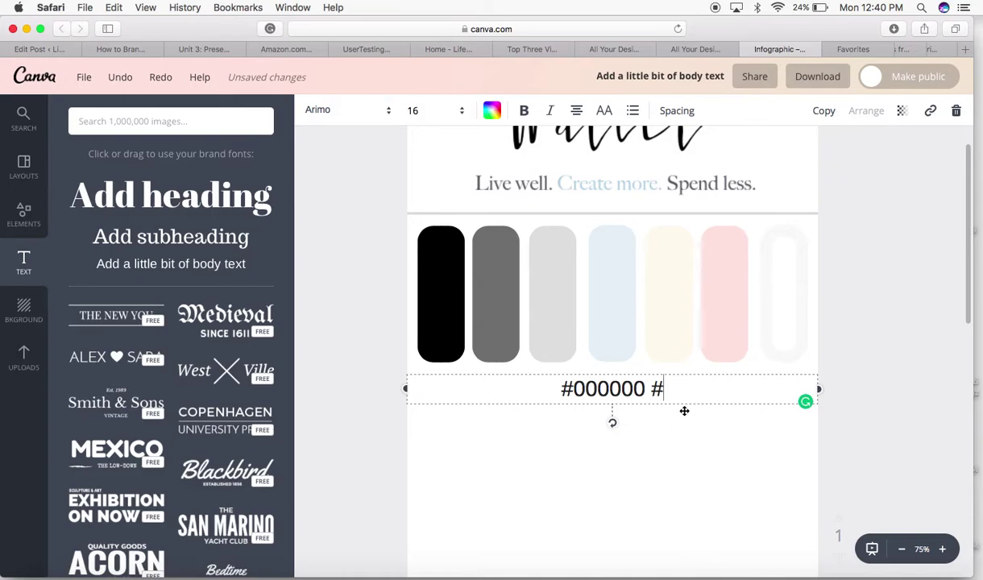
Left-align the '#000000 #' label and set its font size to 8
{"action": "left_click_drag", "start_coordinate": [675, 393], "coordinate": [530, 378]}
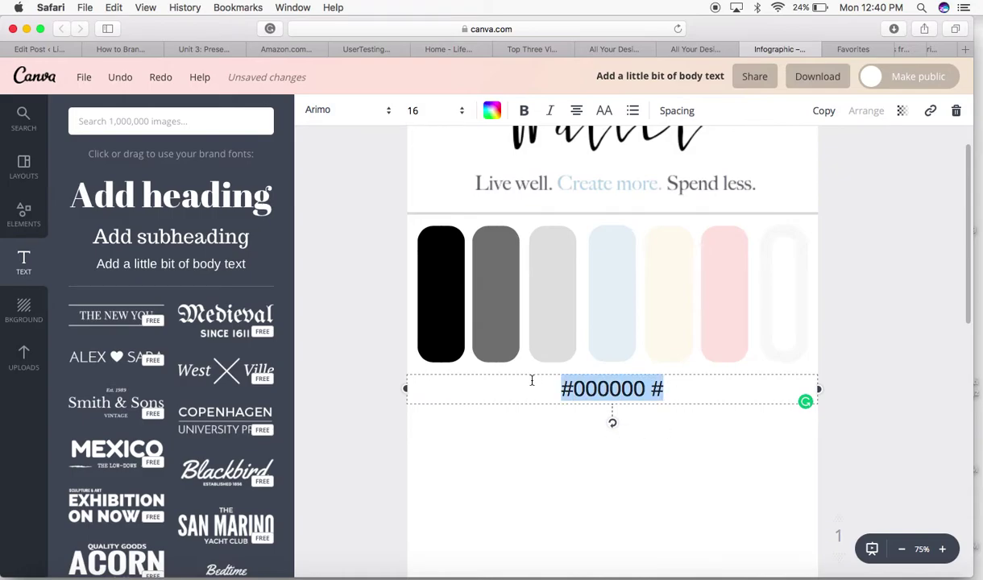
{"action": "left_click", "coordinate": [577, 111]}
{"action": "left_click", "coordinate": [578, 152]}
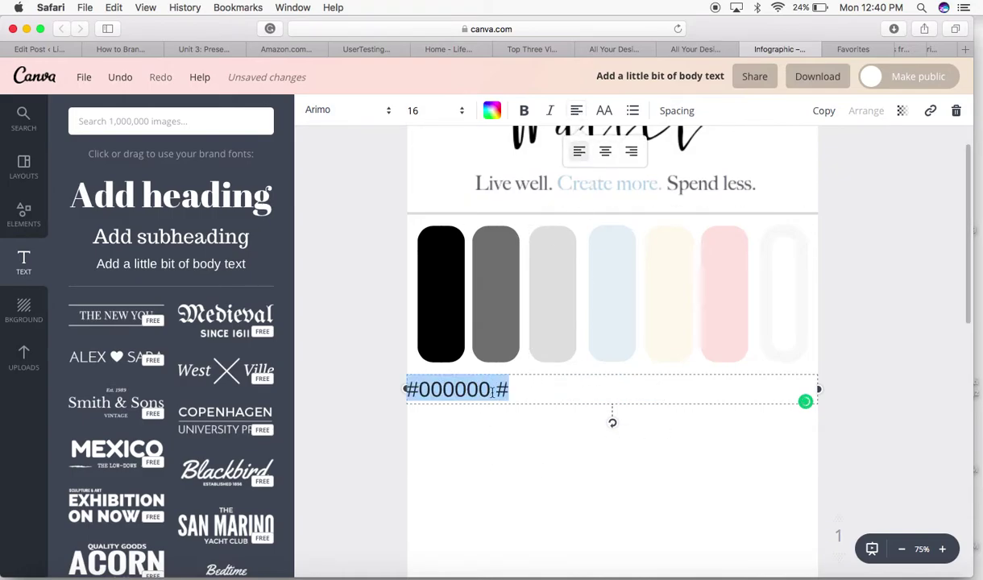
{"action": "left_click", "coordinate": [447, 110]}
{"action": "left_click", "coordinate": [426, 214]}
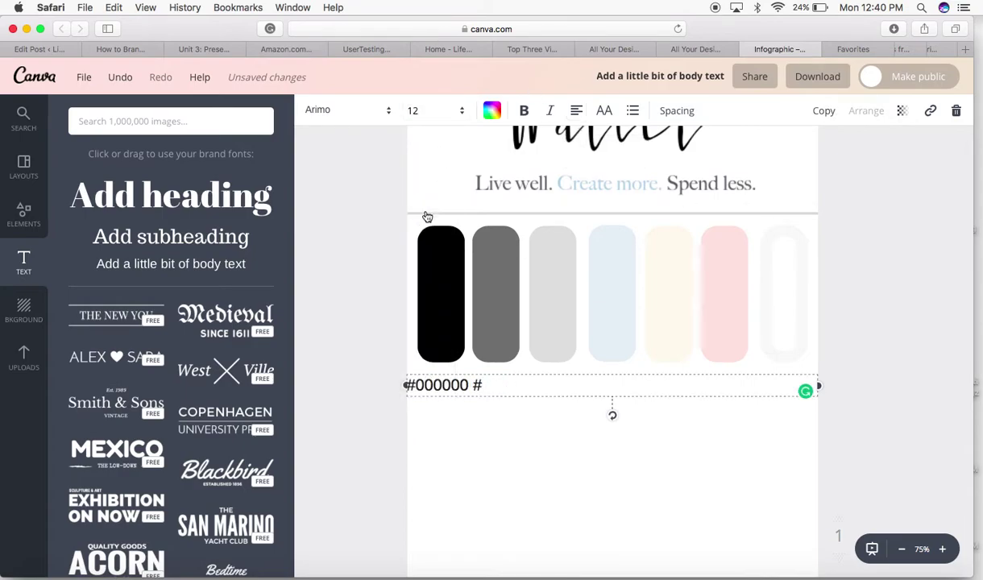
{"action": "left_click", "coordinate": [449, 121]}
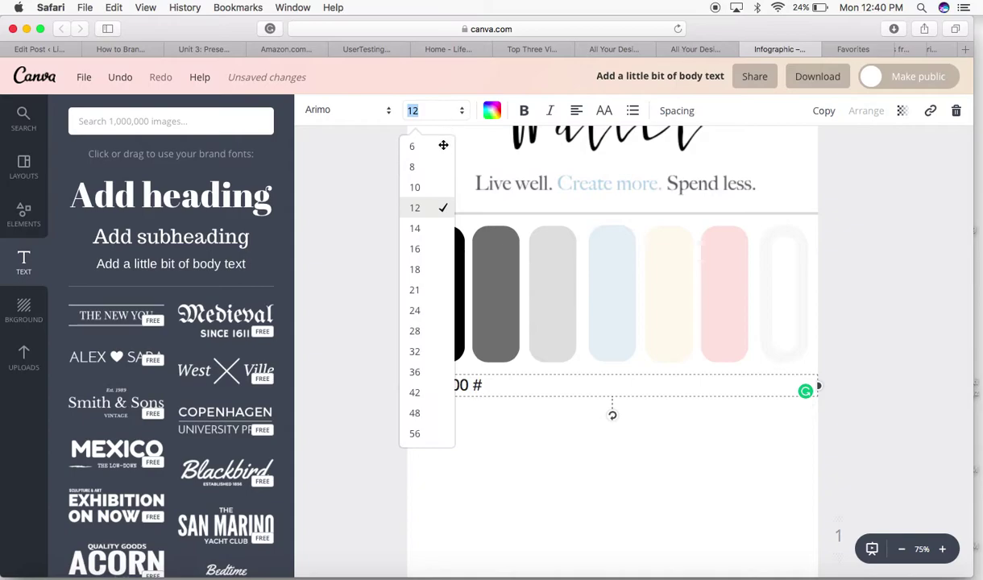
{"action": "left_click", "coordinate": [427, 189]}
{"action": "left_click", "coordinate": [428, 189]}
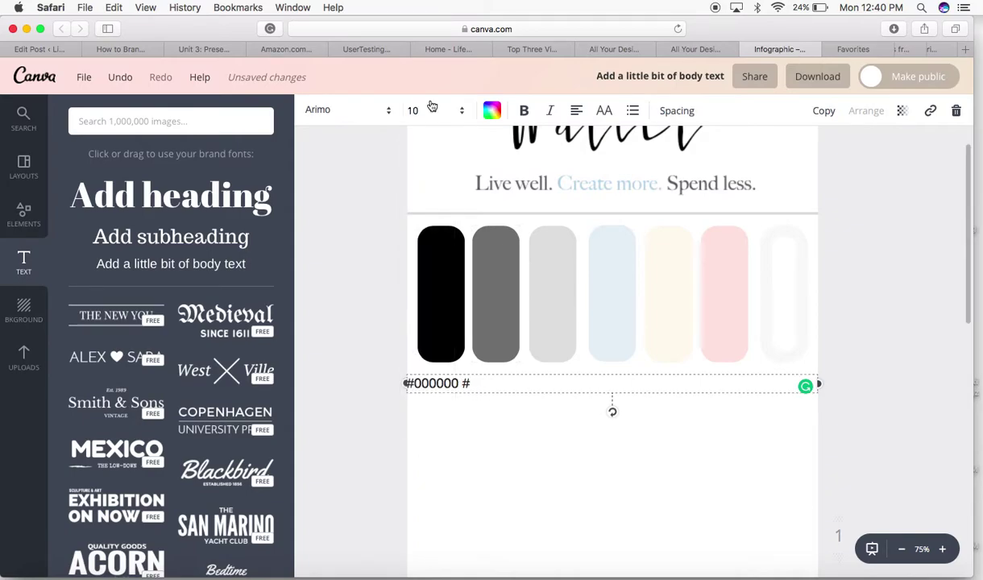
{"action": "left_click", "coordinate": [444, 110]}
{"action": "left_click", "coordinate": [435, 173]}
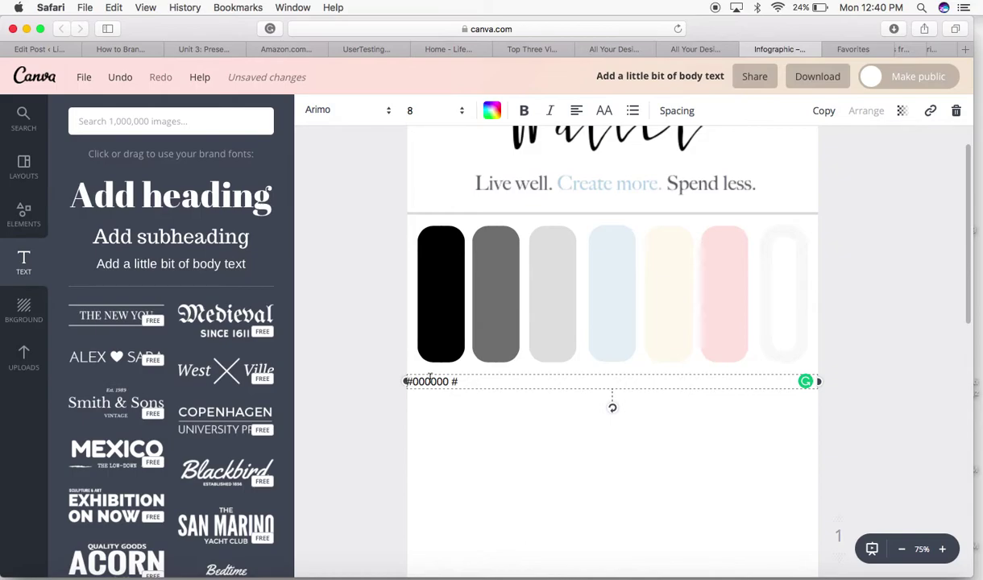
{"action": "left_click", "coordinate": [406, 381]}
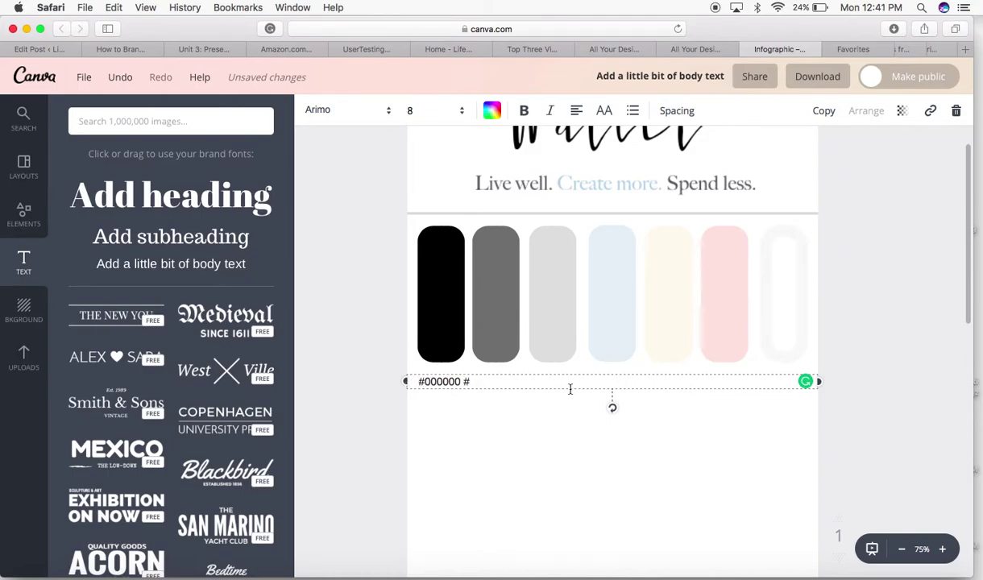
Nudge the label up and complete the row of seven hex codes, #000000 through #ffffff
{"action": "left_click_drag", "start_coordinate": [571, 390], "coordinate": [573, 382]}
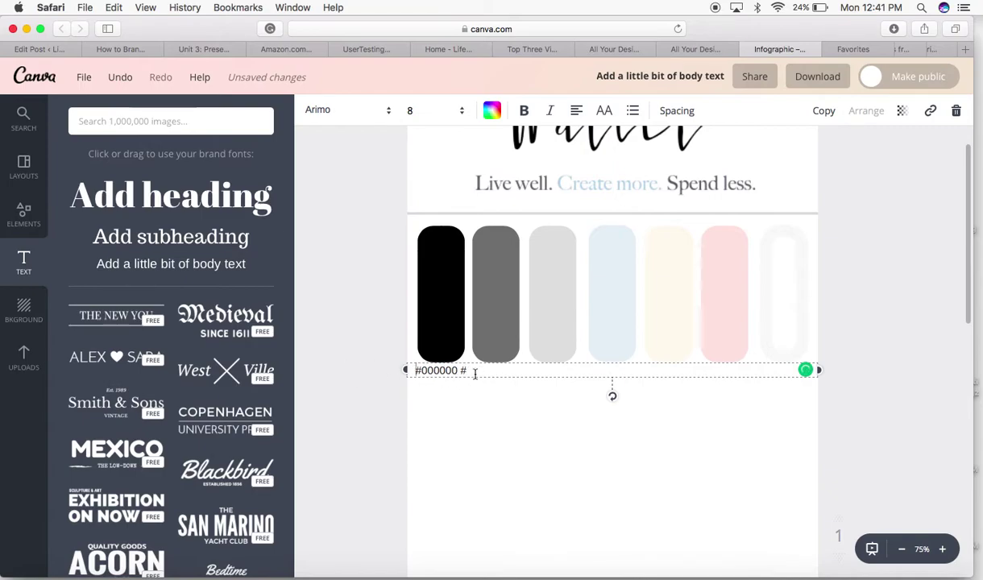
{"action": "left_click", "coordinate": [464, 370]}
{"action": "type", "text": "m"}
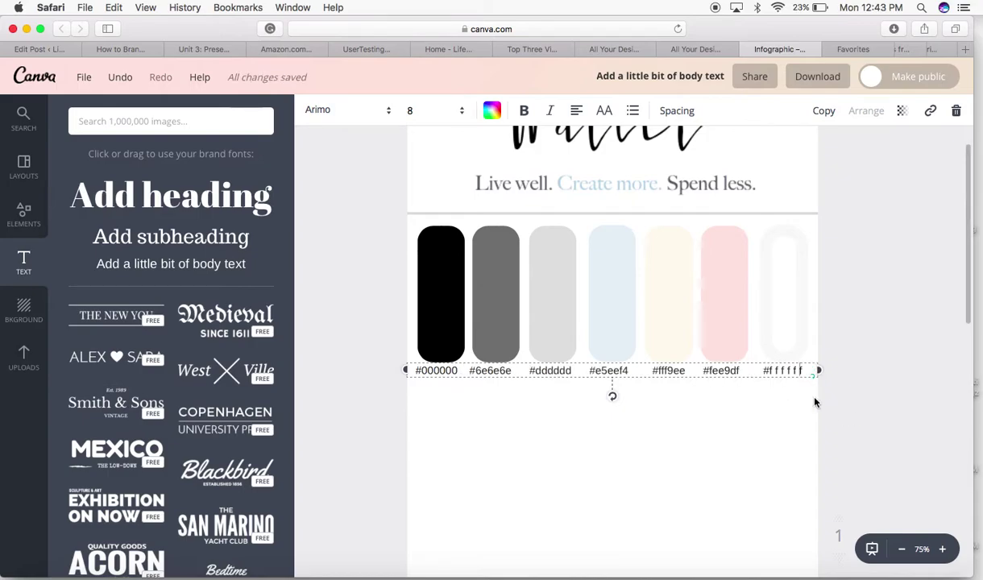
{"action": "key", "text": "super+a"}
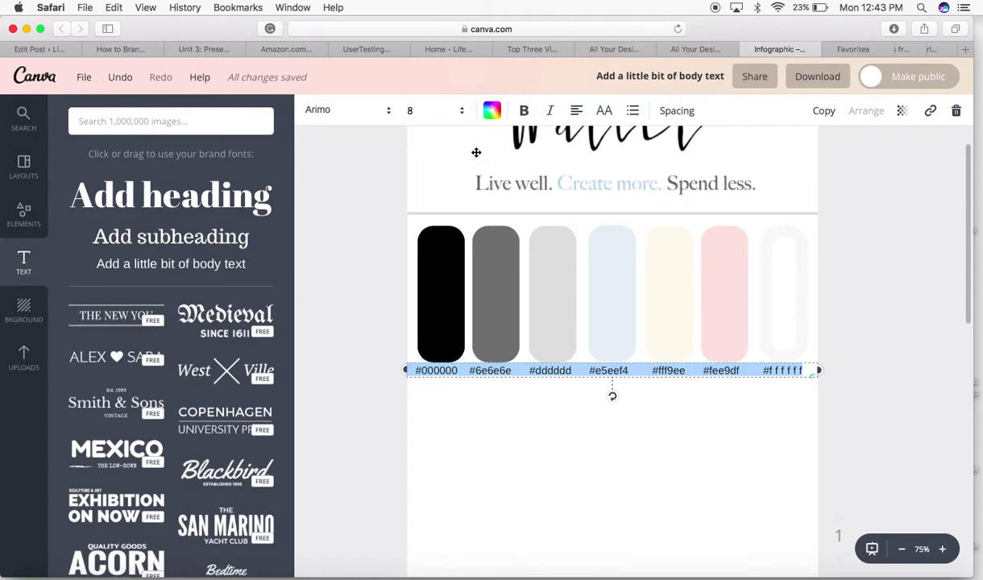
Change the hex-code labels' font to Bodoni FLF
{"action": "left_click", "coordinate": [362, 110]}
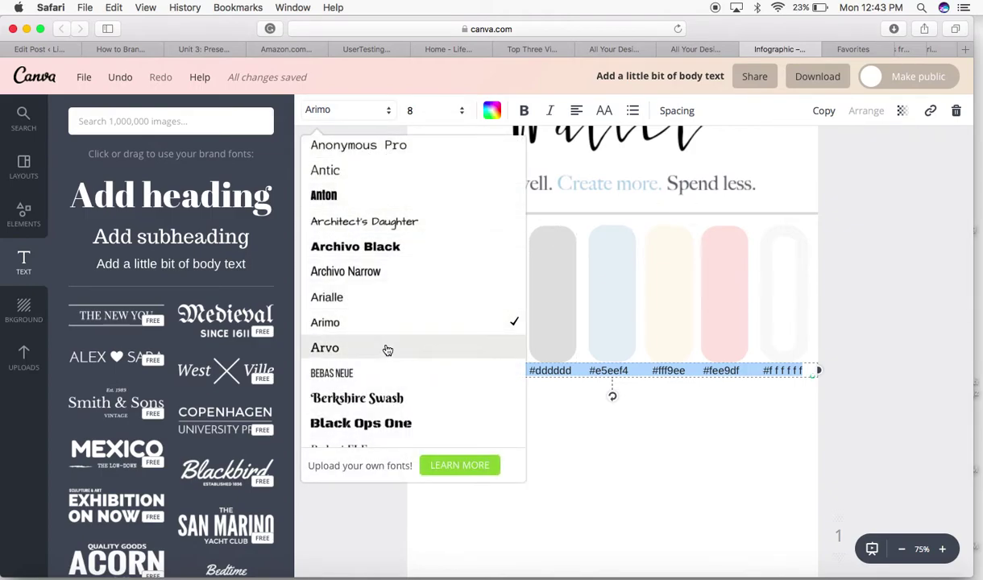
{"action": "scroll", "coordinate": [392, 295], "scroll_direction": "down", "scroll_amount": 4}
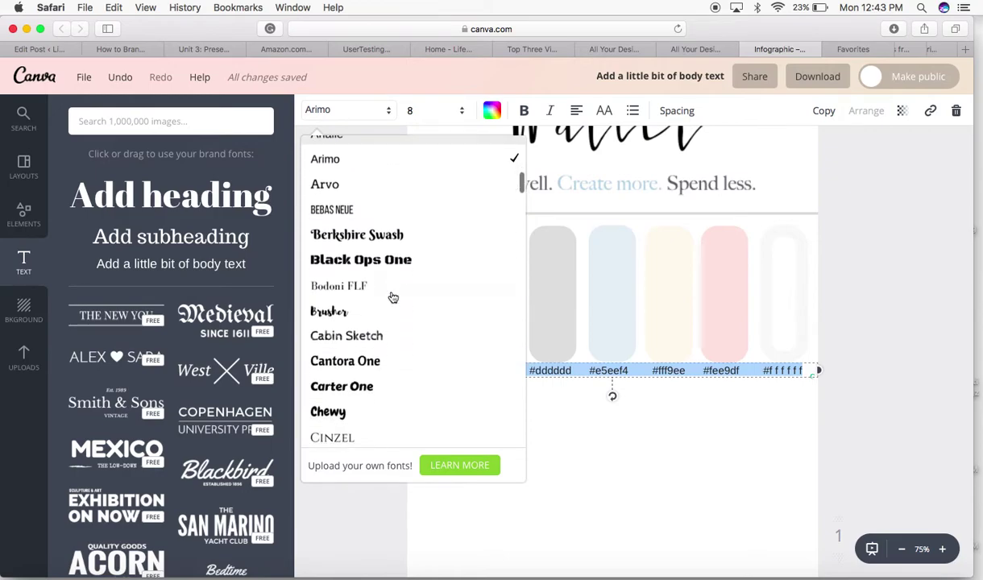
{"action": "scroll", "coordinate": [392, 297], "scroll_direction": "down", "scroll_amount": 1}
{"action": "left_click", "coordinate": [375, 271]}
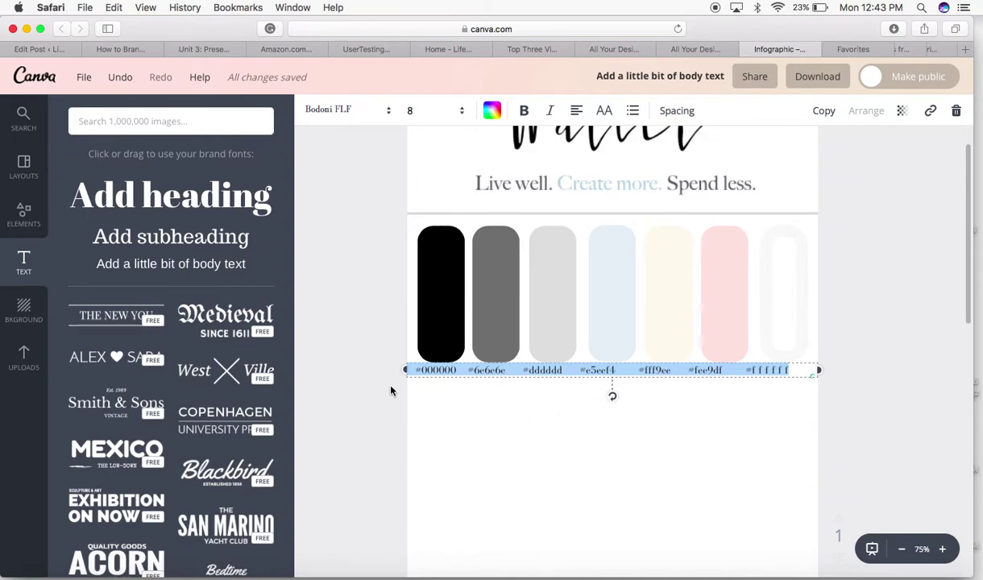
Adjust the spacing between the codes so each one sits under its own swatch
{"action": "left_click", "coordinate": [383, 406]}
{"action": "left_click", "coordinate": [464, 371]}
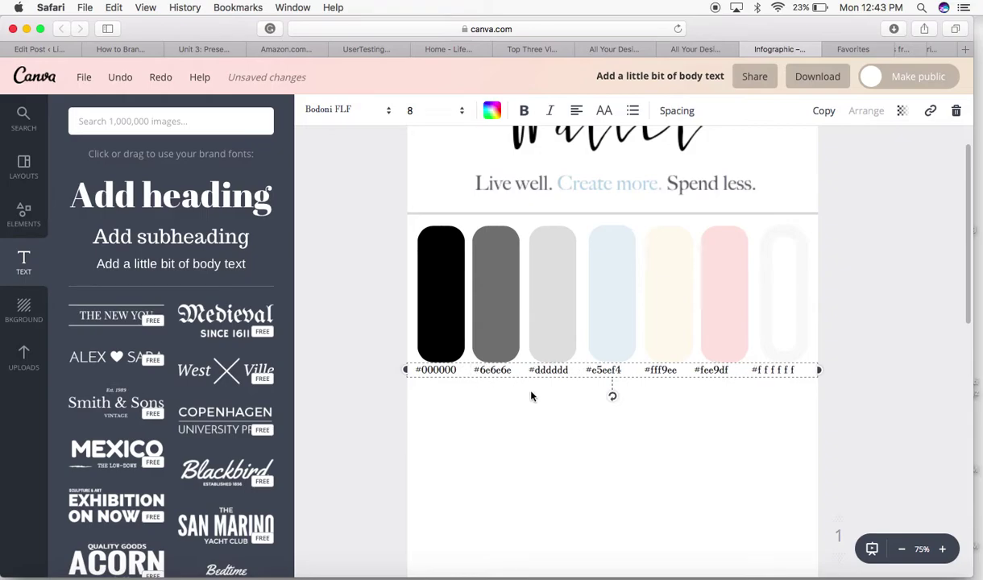
{"action": "left_click", "coordinate": [586, 372]}
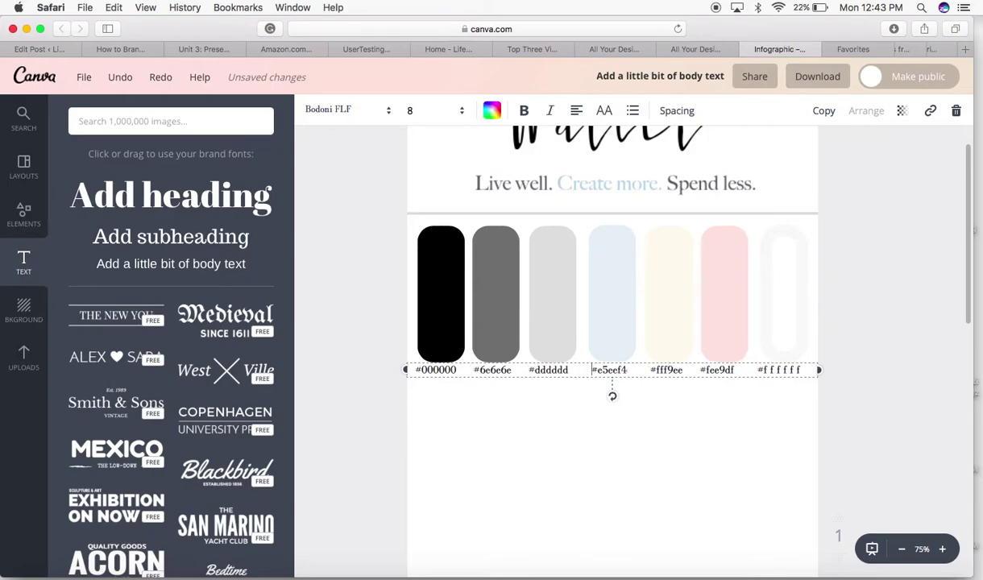
{"action": "left_click", "coordinate": [695, 371]}
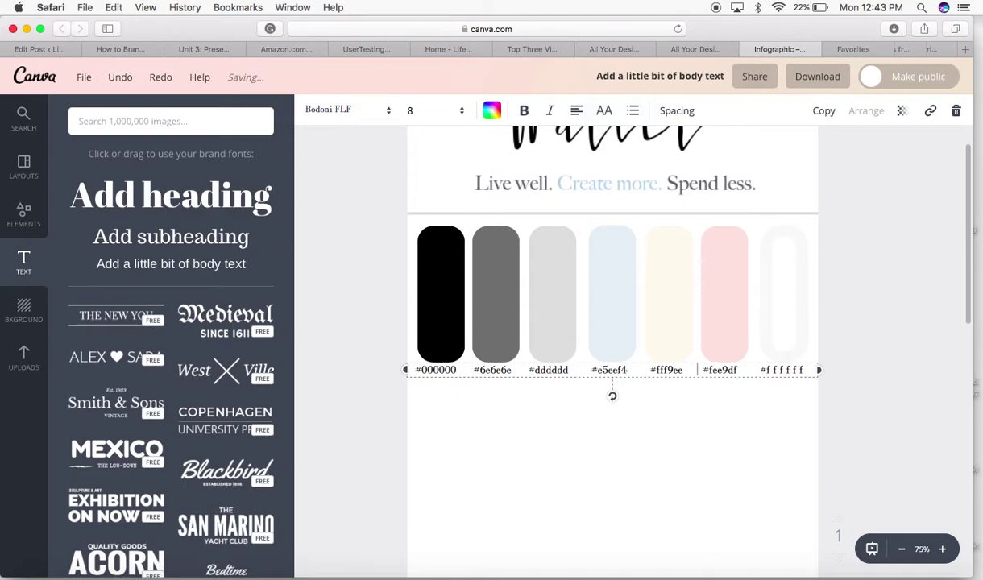
{"action": "left_click", "coordinate": [755, 370]}
{"action": "key", "text": "BackSpace"}
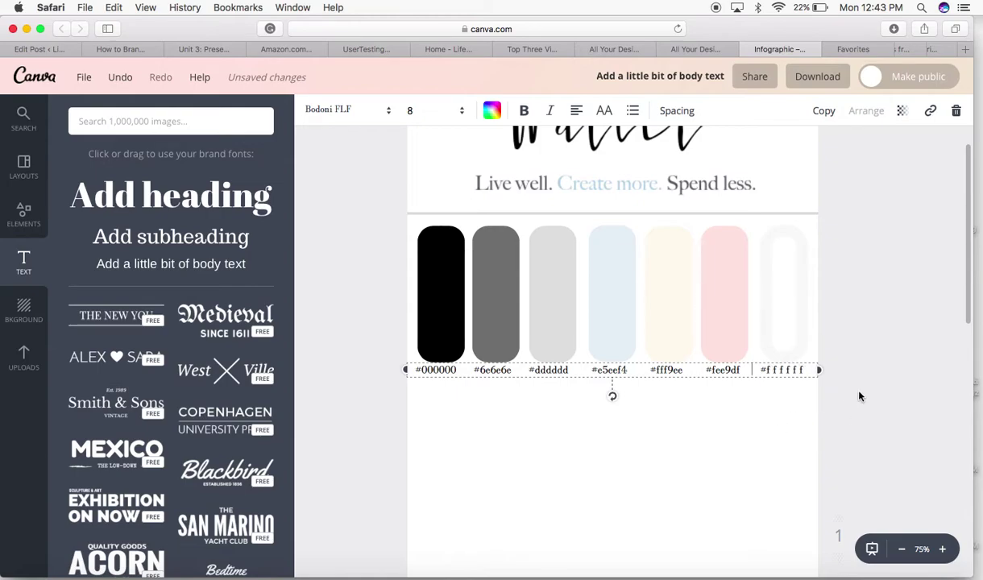
{"action": "left_click", "coordinate": [577, 465]}
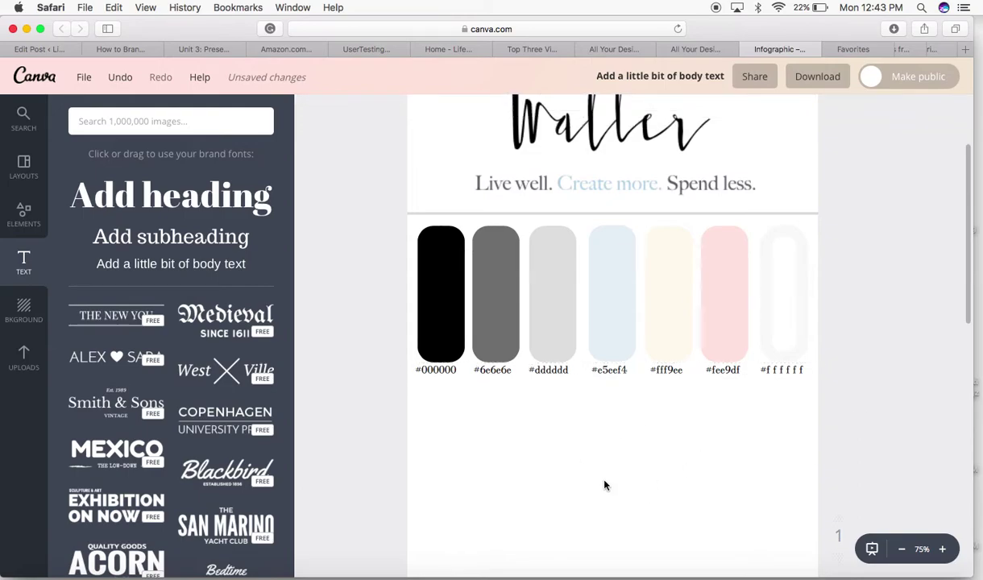
Add a line from Elements and stretch it across the page just below the hex codes
{"action": "scroll", "coordinate": [367, 369], "scroll_direction": "down", "scroll_amount": 2}
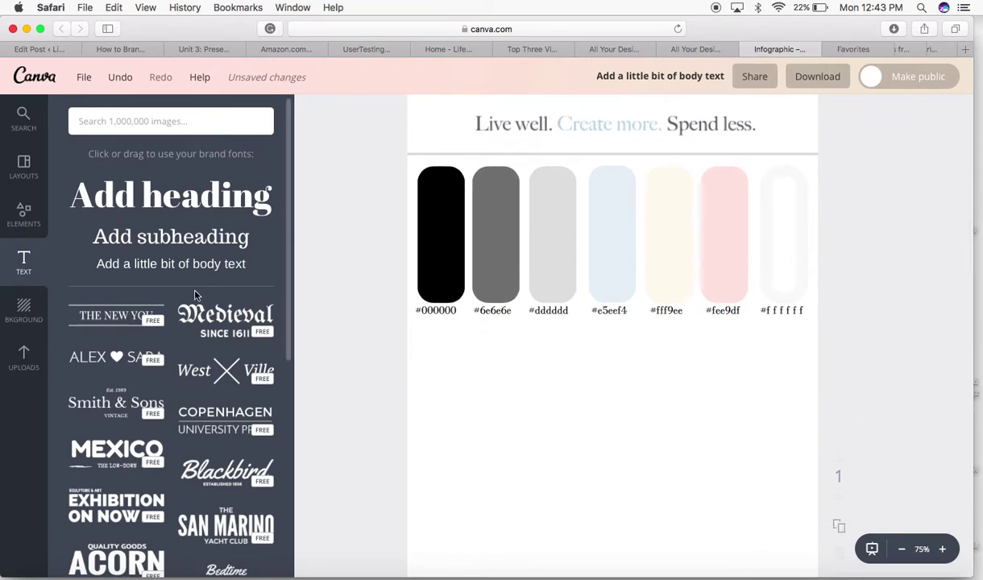
{"action": "left_click", "coordinate": [16, 228]}
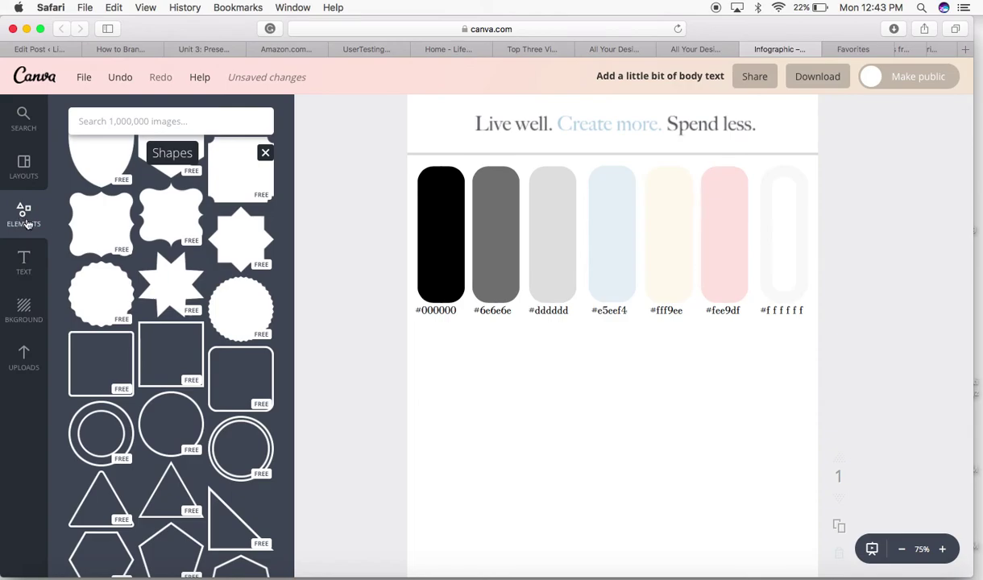
{"action": "scroll", "coordinate": [196, 302], "scroll_direction": "up", "scroll_amount": 5}
{"action": "left_click", "coordinate": [170, 275]}
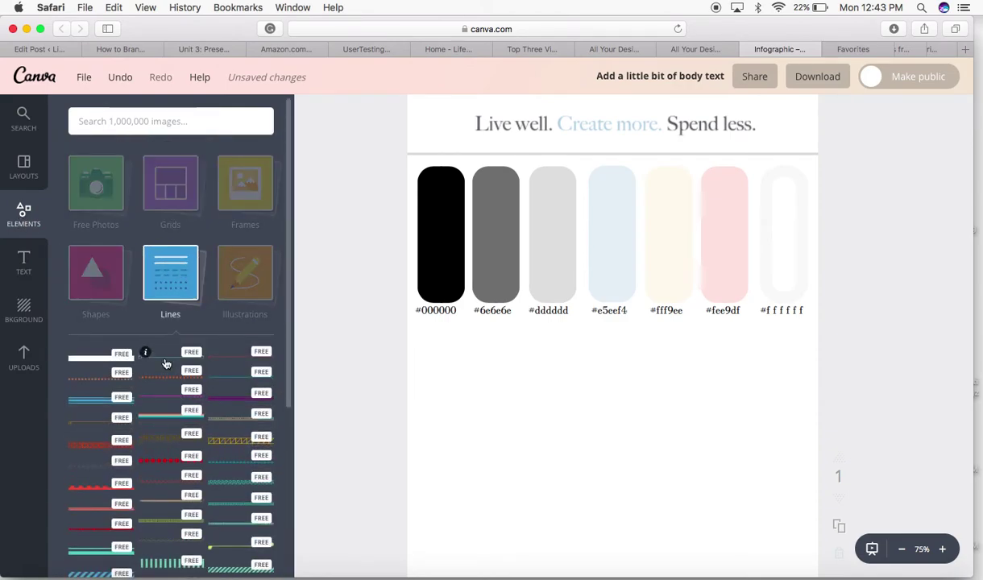
{"action": "left_click_drag", "start_coordinate": [434, 381], "coordinate": [559, 354]}
{"action": "left_click_drag", "start_coordinate": [413, 351], "coordinate": [338, 352]}
{"action": "left_click_drag", "start_coordinate": [804, 352], "coordinate": [882, 351]}
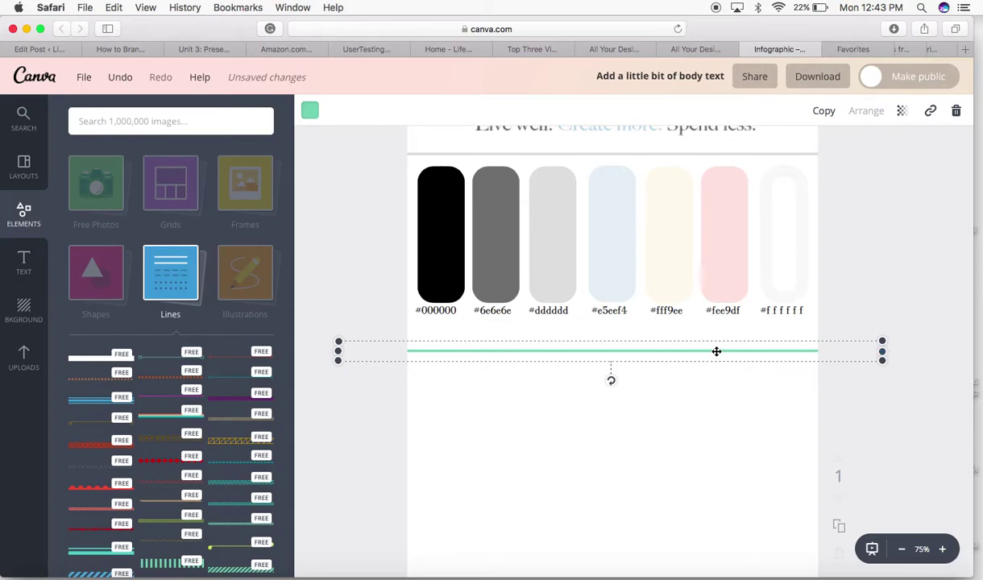
{"action": "left_click_drag", "start_coordinate": [715, 351], "coordinate": [716, 335]}
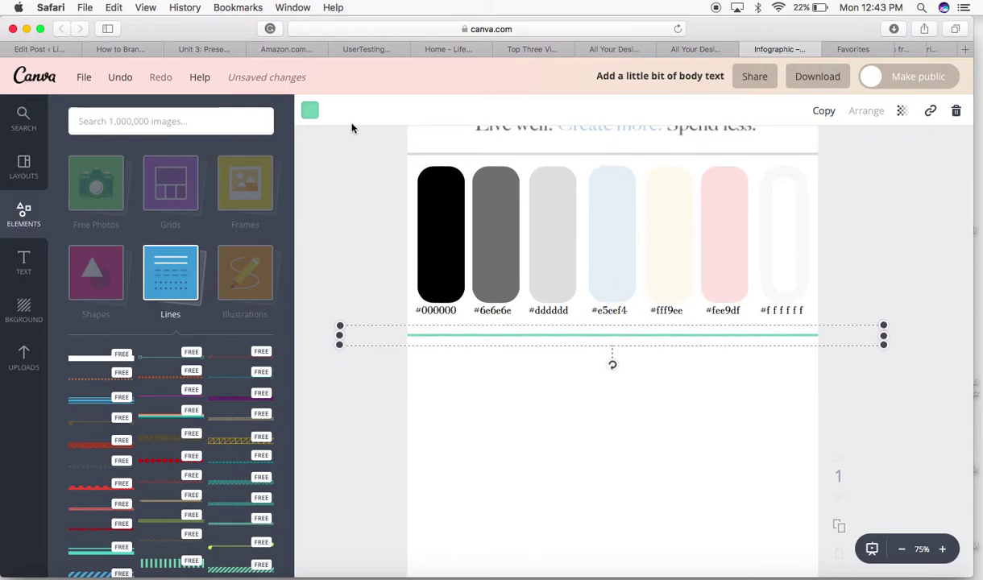
Colour the divider line light grey
{"action": "left_click", "coordinate": [309, 110]}
{"action": "scroll", "coordinate": [407, 288], "scroll_direction": "down", "scroll_amount": 2}
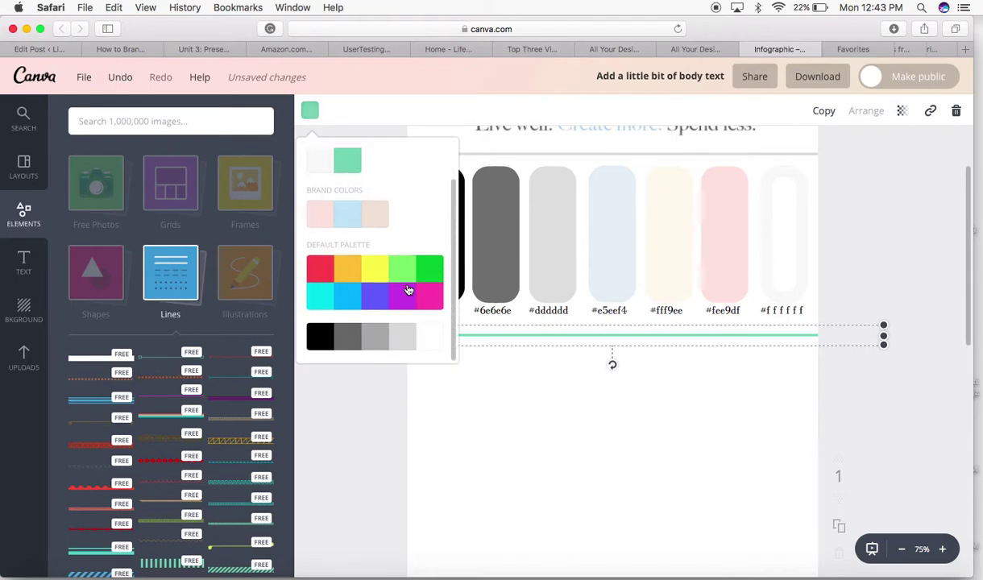
{"action": "left_click", "coordinate": [403, 337]}
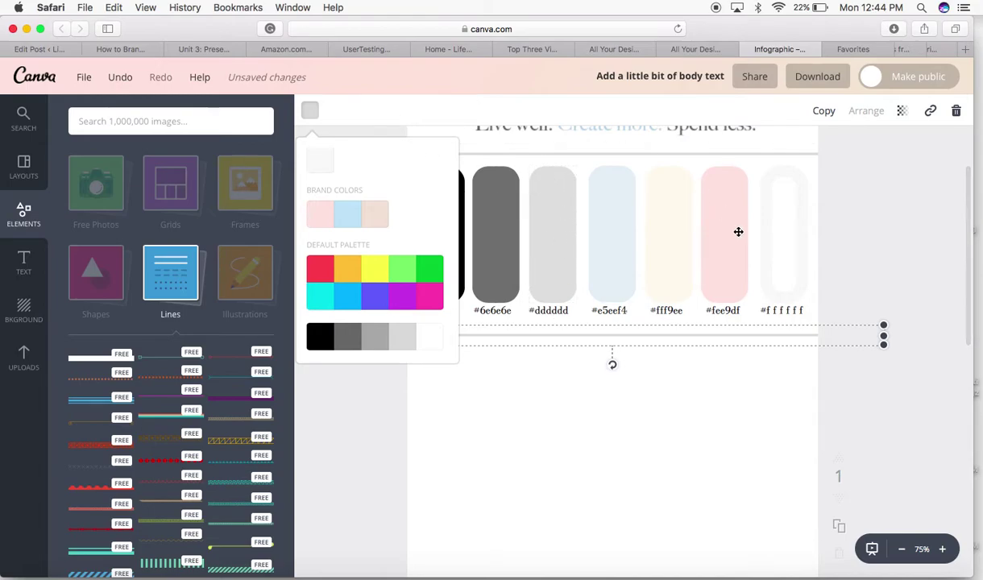
{"action": "left_click", "coordinate": [826, 414]}
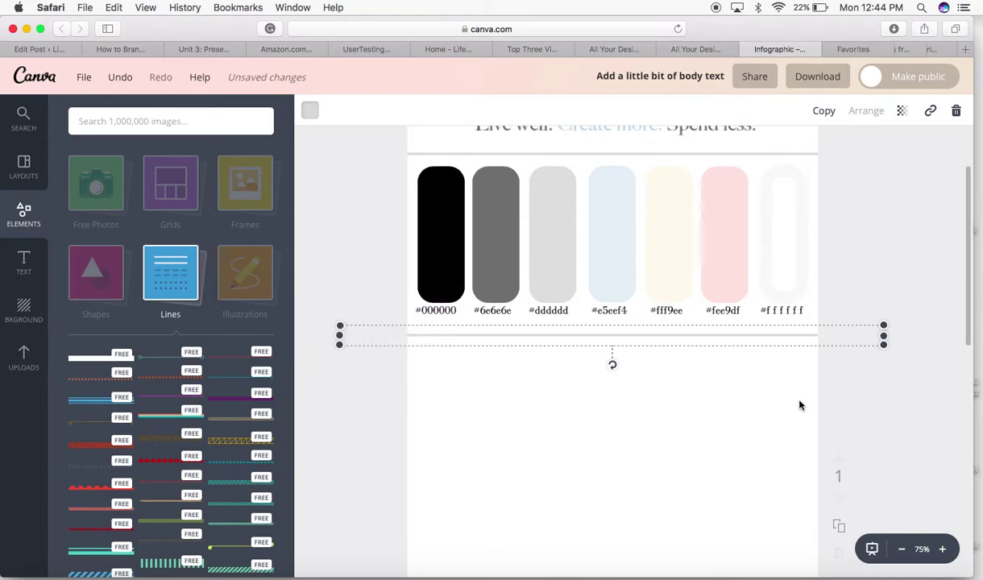
{"action": "scroll", "coordinate": [866, 391], "scroll_direction": "up", "scroll_amount": 4}
{"action": "scroll", "coordinate": [866, 392], "scroll_direction": "down", "scroll_amount": 5}
{"action": "left_click", "coordinate": [858, 334]}
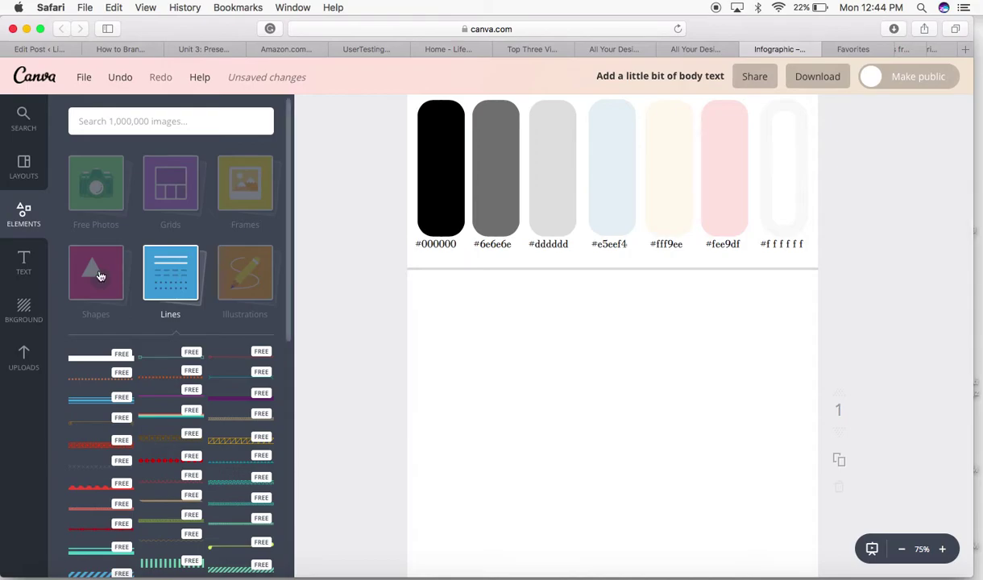
Add the black dash pattern image from Uploads, shrink it and position it
{"action": "left_click", "coordinate": [25, 360]}
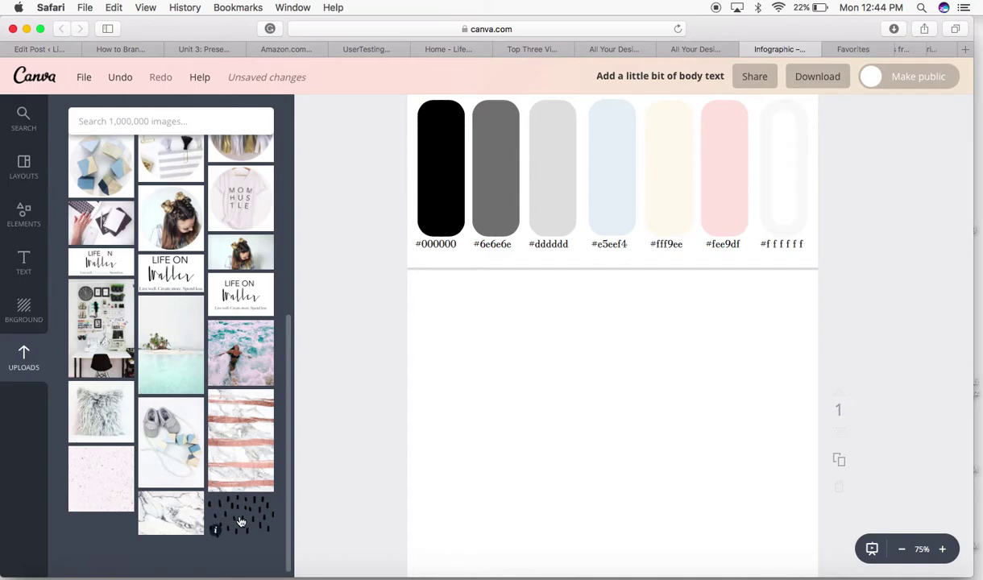
{"action": "left_click_drag", "start_coordinate": [205, 506], "coordinate": [544, 371]}
{"action": "scroll", "coordinate": [121, 258], "scroll_direction": "up", "scroll_amount": 5}
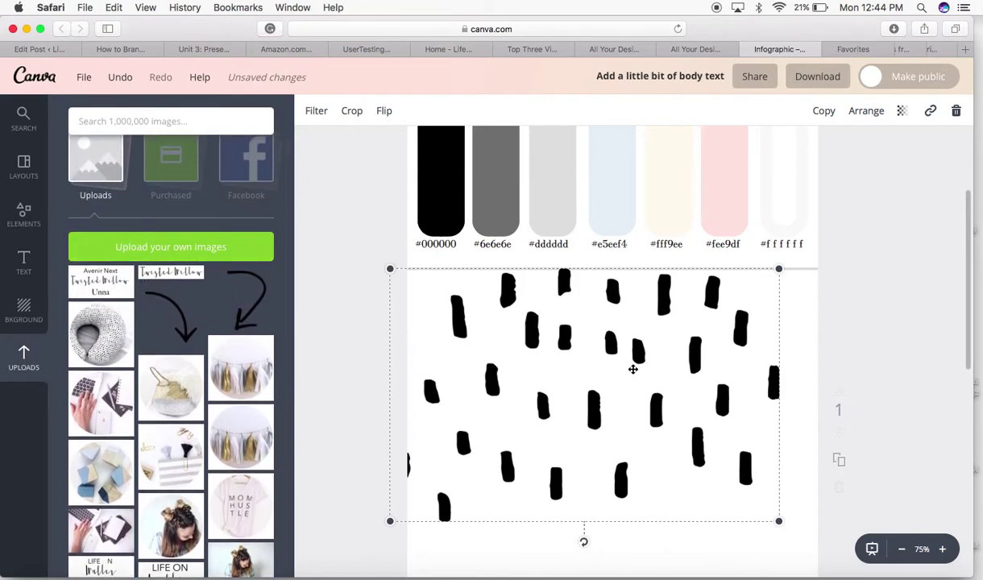
{"action": "left_click_drag", "start_coordinate": [778, 522], "coordinate": [618, 418]}
{"action": "left_click_drag", "start_coordinate": [488, 307], "coordinate": [527, 324]}
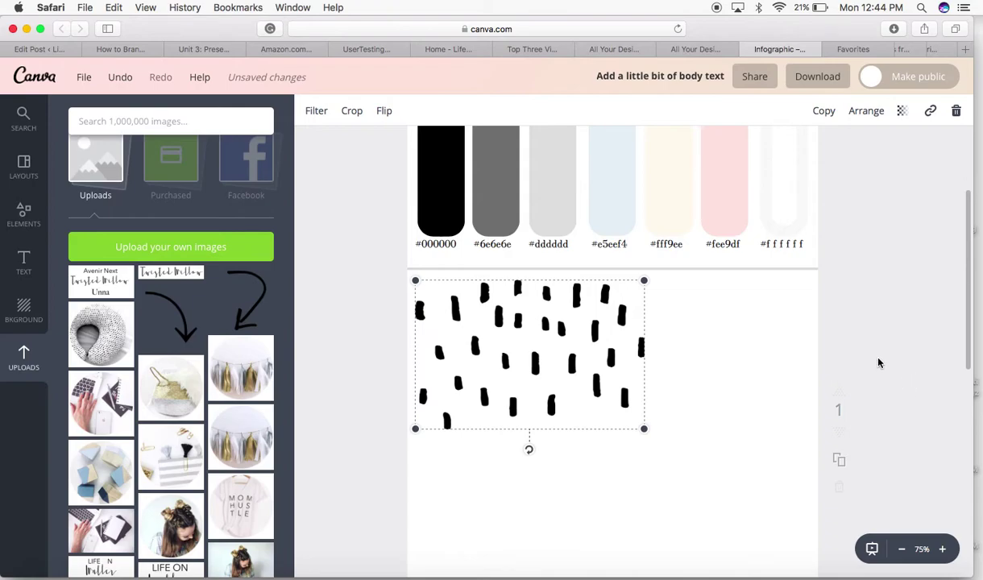
{"action": "scroll", "coordinate": [878, 362], "scroll_direction": "up", "scroll_amount": 3}
{"action": "scroll", "coordinate": [878, 363], "scroll_direction": "down", "scroll_amount": 3}
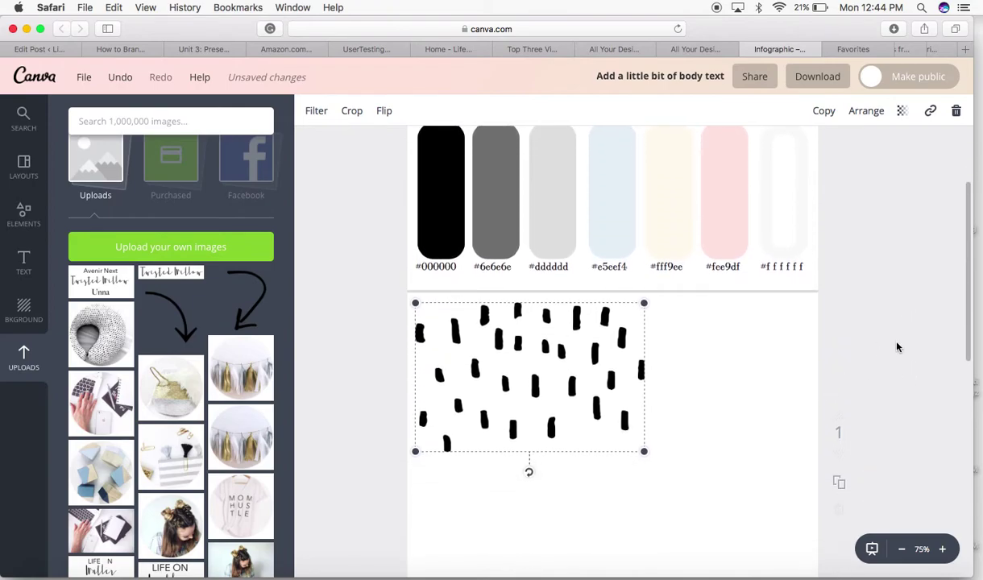
{"action": "left_click", "coordinate": [673, 385]}
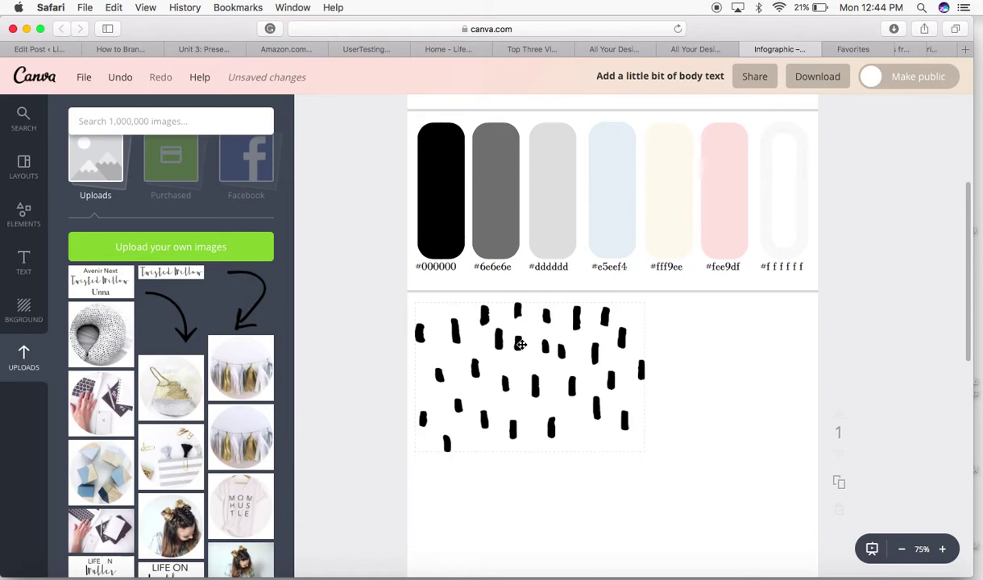
Place the fur pillow photo beside the dash pattern, resizing both to fit
{"action": "scroll", "coordinate": [266, 419], "scroll_direction": "down", "scroll_amount": 10}
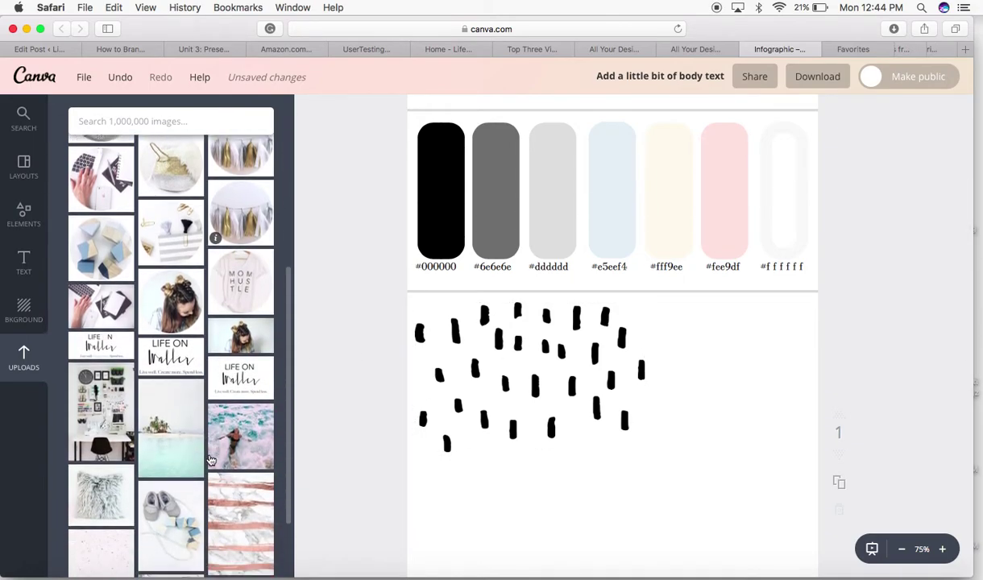
{"action": "left_click_drag", "start_coordinate": [113, 427], "coordinate": [547, 353]}
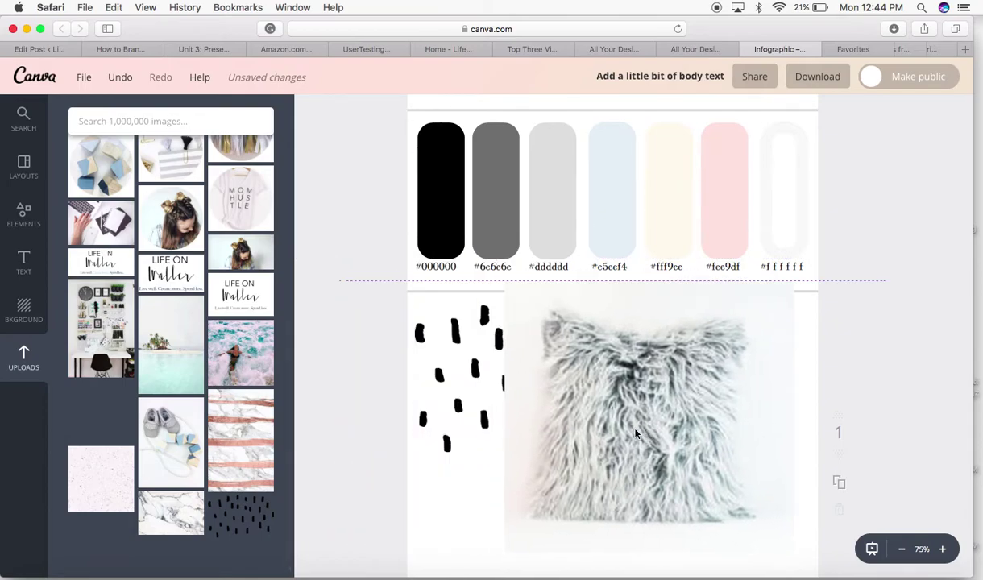
{"action": "left_click_drag", "start_coordinate": [518, 297], "coordinate": [689, 309]}
{"action": "left_click", "coordinate": [595, 355]}
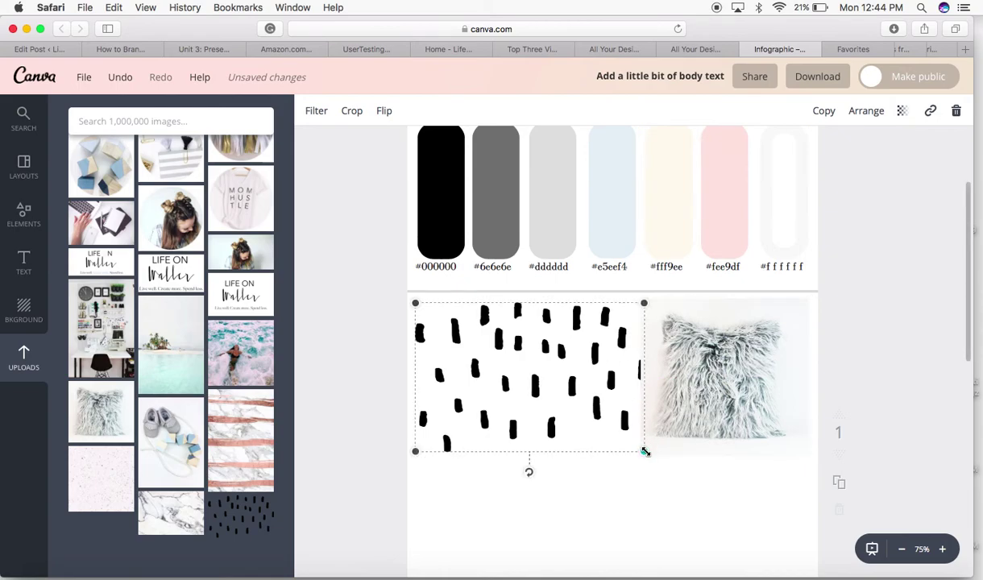
{"action": "left_click_drag", "start_coordinate": [644, 452], "coordinate": [625, 436]}
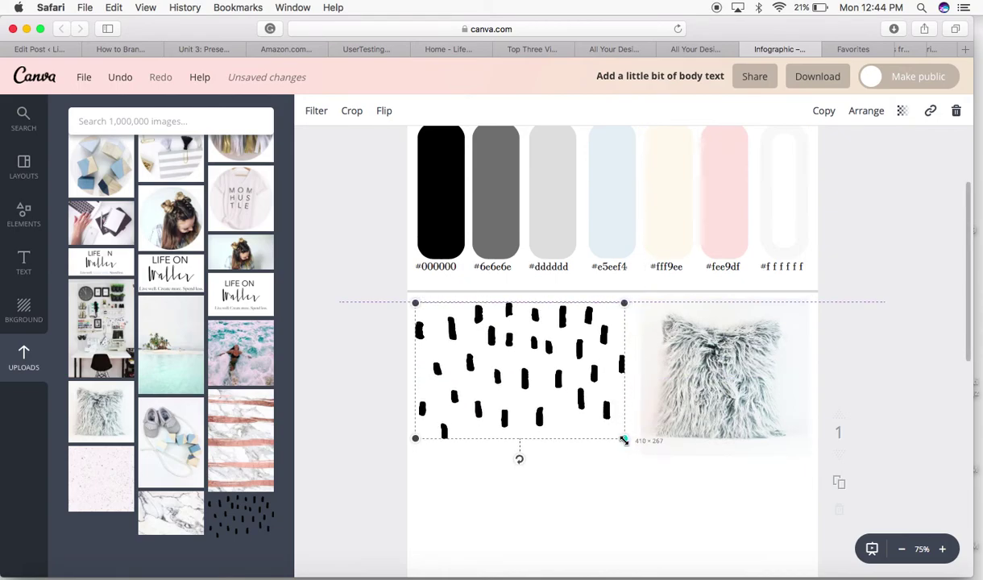
{"action": "left_click", "coordinate": [730, 394]}
{"action": "left_click_drag", "start_coordinate": [730, 394], "coordinate": [689, 373]}
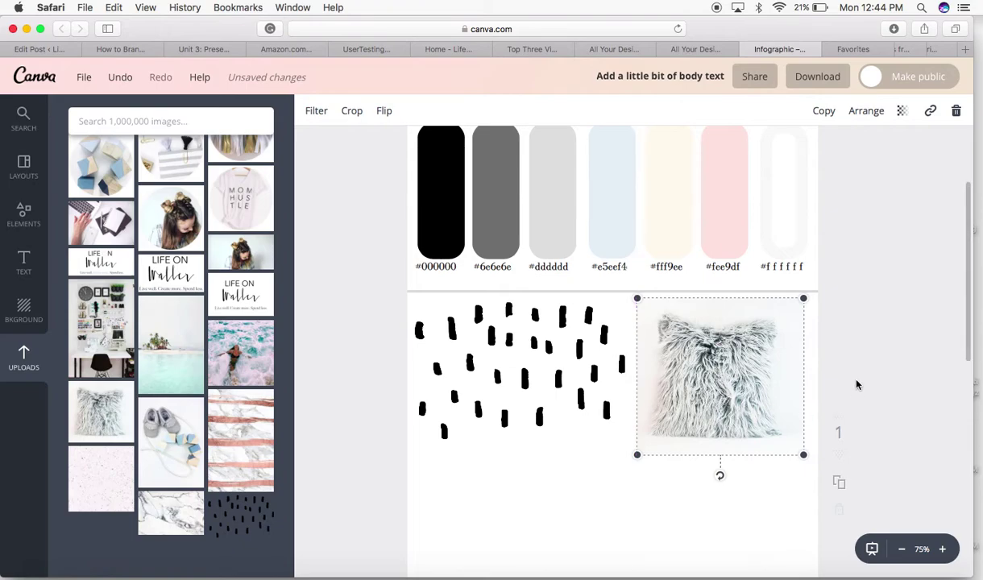
{"action": "left_click", "coordinate": [884, 395]}
{"action": "scroll", "coordinate": [885, 398], "scroll_direction": "down", "scroll_amount": 5}
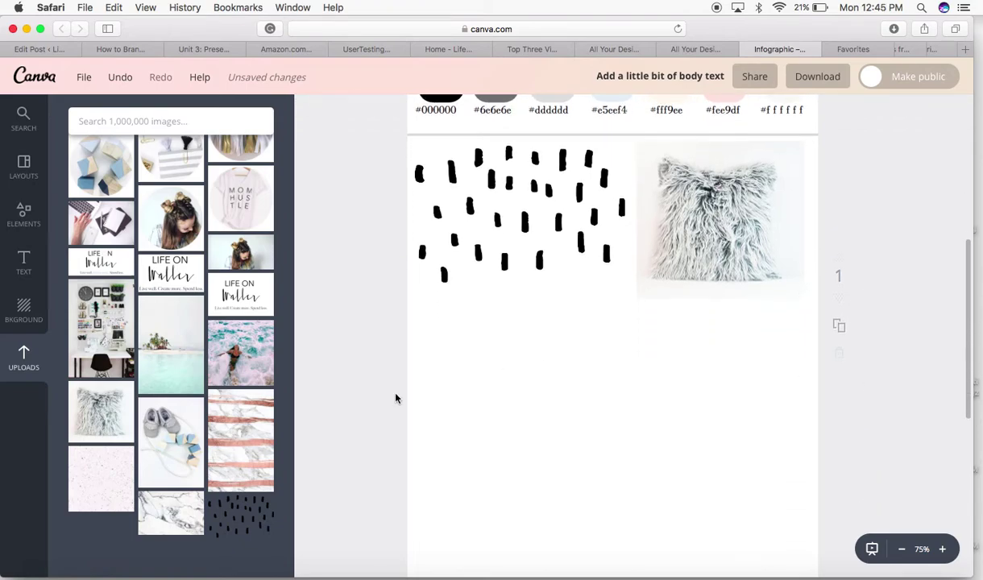
Place the pink speckled texture below the dash pattern
{"action": "left_click_drag", "start_coordinate": [98, 467], "coordinate": [503, 374]}
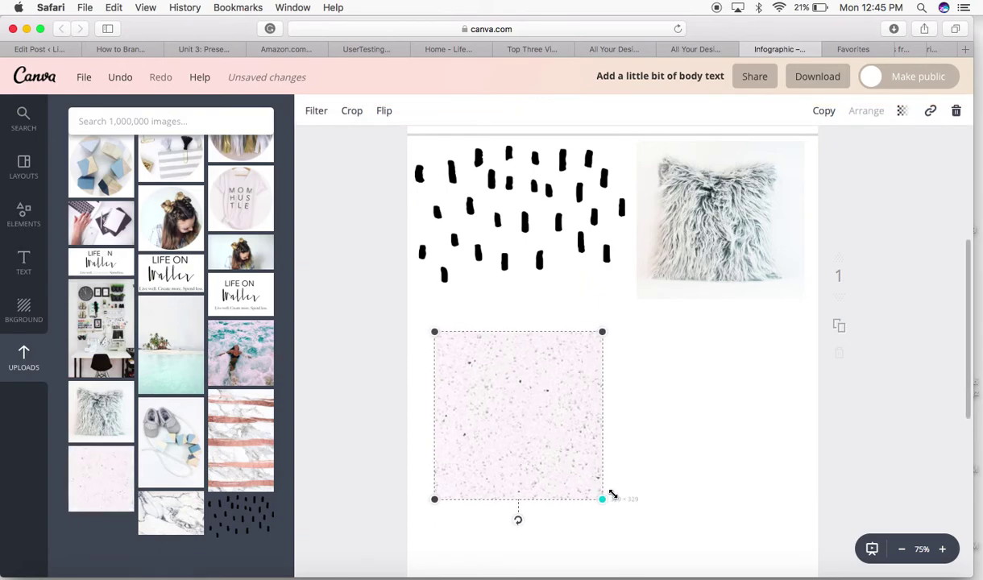
{"action": "left_click_drag", "start_coordinate": [553, 477], "coordinate": [540, 461]}
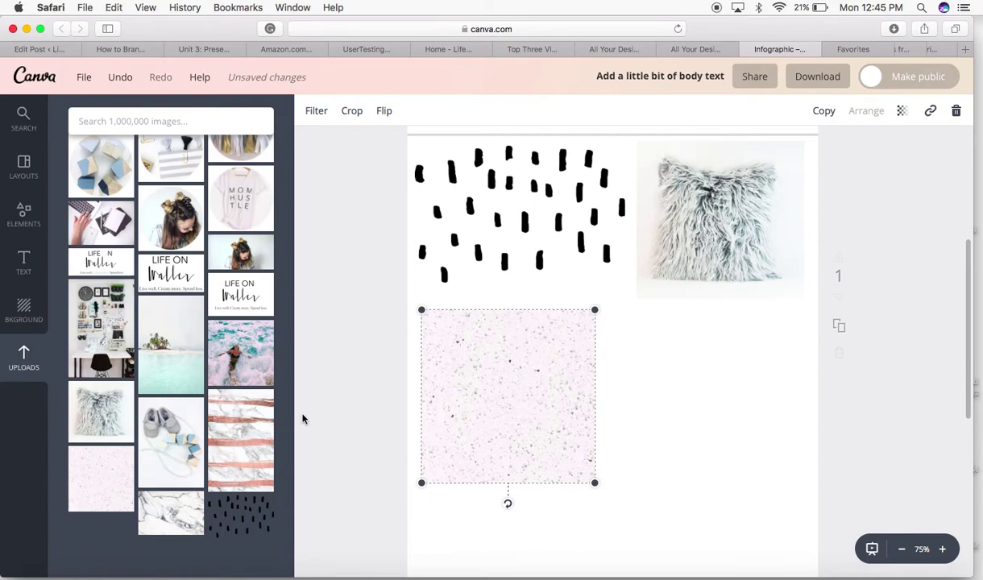
{"action": "scroll", "coordinate": [189, 435], "scroll_direction": "down", "scroll_amount": 1}
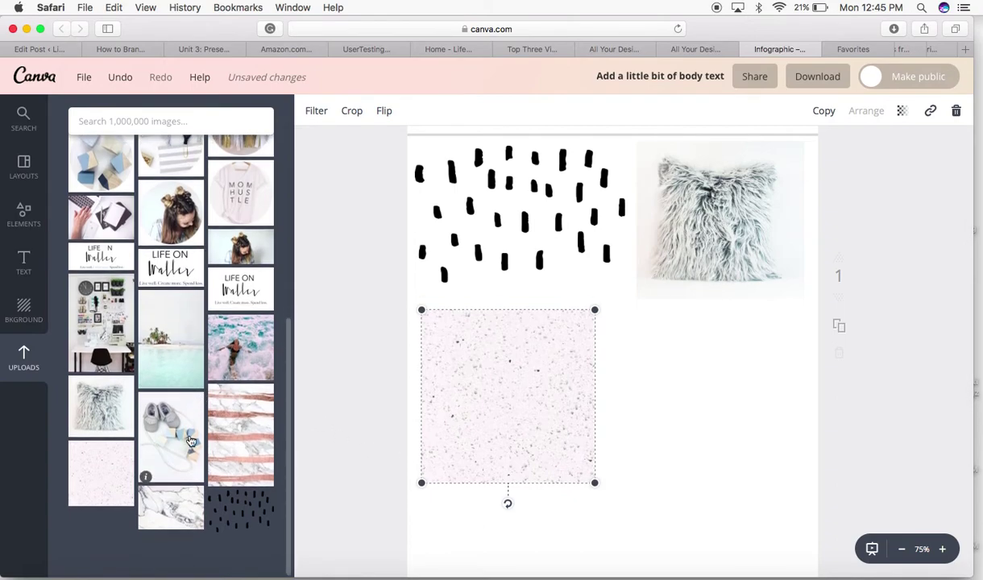
Add the shoes-and-blocks photo beside the pink texture, resizing both to align
{"action": "left_click_drag", "start_coordinate": [168, 447], "coordinate": [659, 379]}
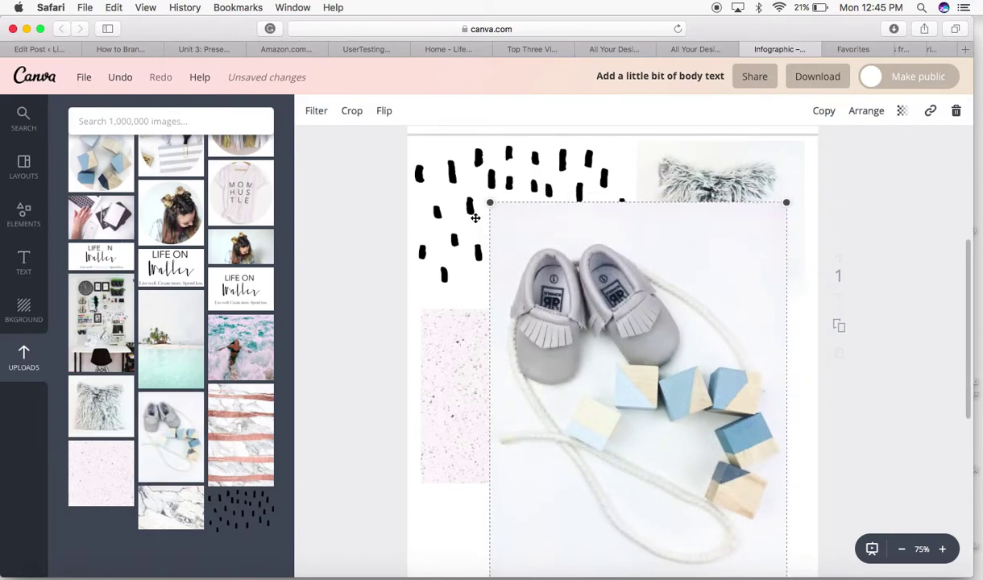
{"action": "left_click_drag", "start_coordinate": [486, 203], "coordinate": [610, 326]}
{"action": "left_click", "coordinate": [514, 376]}
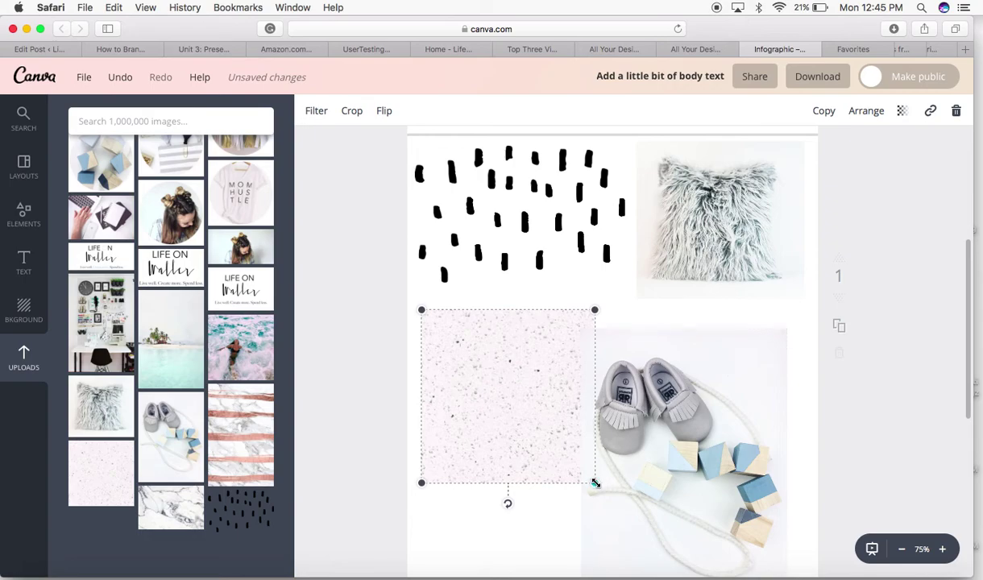
{"action": "left_click_drag", "start_coordinate": [593, 481], "coordinate": [561, 450]}
{"action": "left_click_drag", "start_coordinate": [676, 461], "coordinate": [643, 422]}
{"action": "left_click", "coordinate": [802, 446]}
{"action": "scroll", "coordinate": [802, 445], "scroll_direction": "down", "scroll_amount": 3}
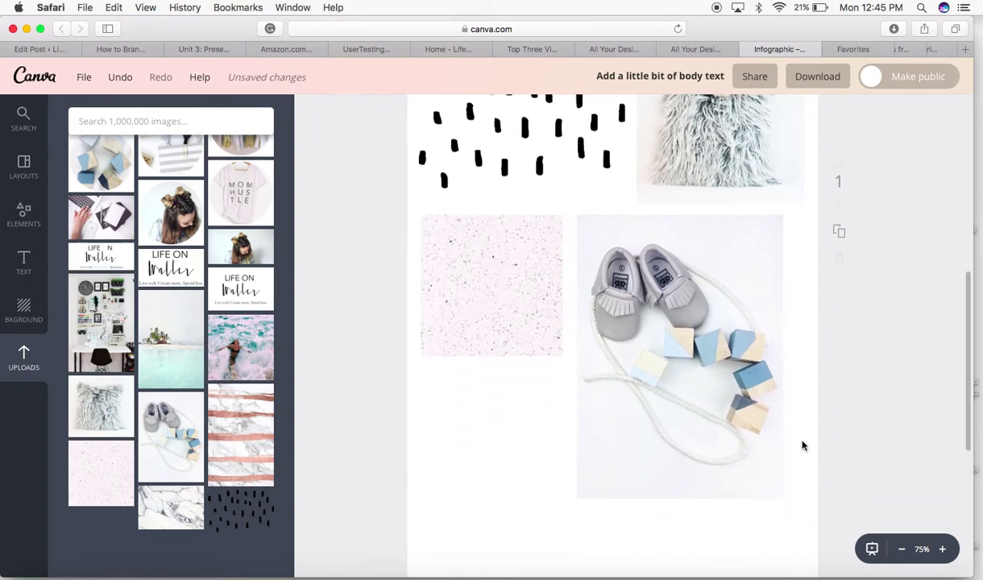
{"action": "left_click", "coordinate": [747, 443]}
{"action": "left_click_drag", "start_coordinate": [781, 489], "coordinate": [817, 510]}
{"action": "left_click", "coordinate": [886, 415]}
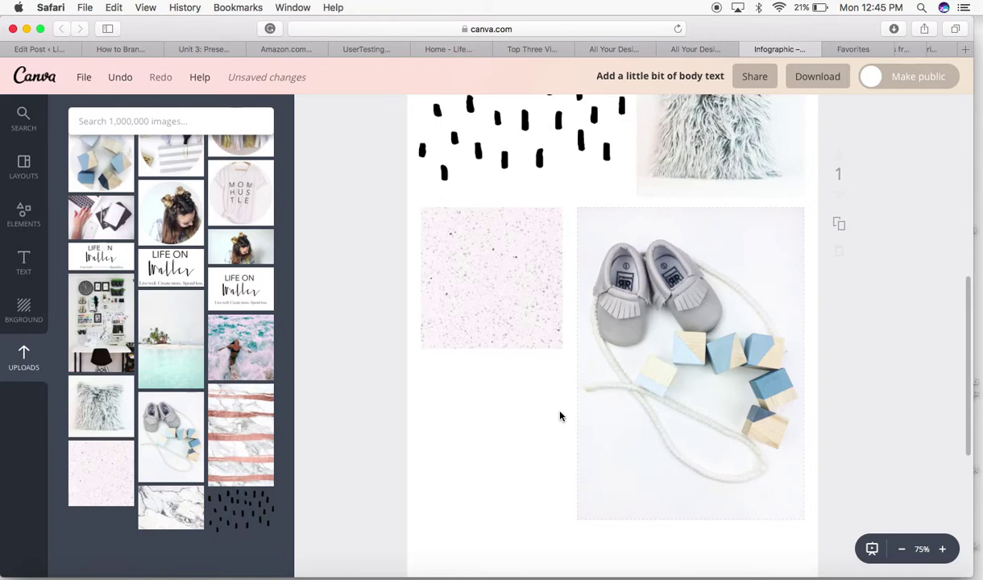
Add the beach photo under the pink texture and drop in the marble-stripes image
{"action": "left_click_drag", "start_coordinate": [153, 363], "coordinate": [509, 400]}
{"action": "left_click_drag", "start_coordinate": [636, 191], "coordinate": [494, 373]}
{"action": "left_click_drag", "start_coordinate": [464, 421], "coordinate": [511, 410]}
{"action": "scroll", "coordinate": [646, 400], "scroll_direction": "down", "scroll_amount": 1}
{"action": "scroll", "coordinate": [646, 401], "scroll_direction": "down", "scroll_amount": 3}
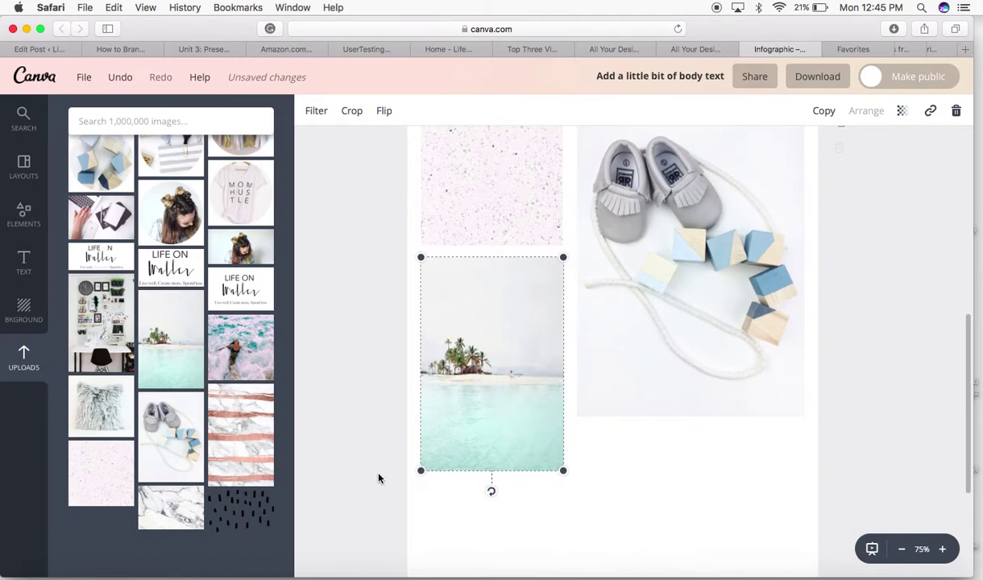
{"action": "left_click_drag", "start_coordinate": [489, 362], "coordinate": [489, 372]}
{"action": "left_click_drag", "start_coordinate": [267, 410], "coordinate": [652, 325]}
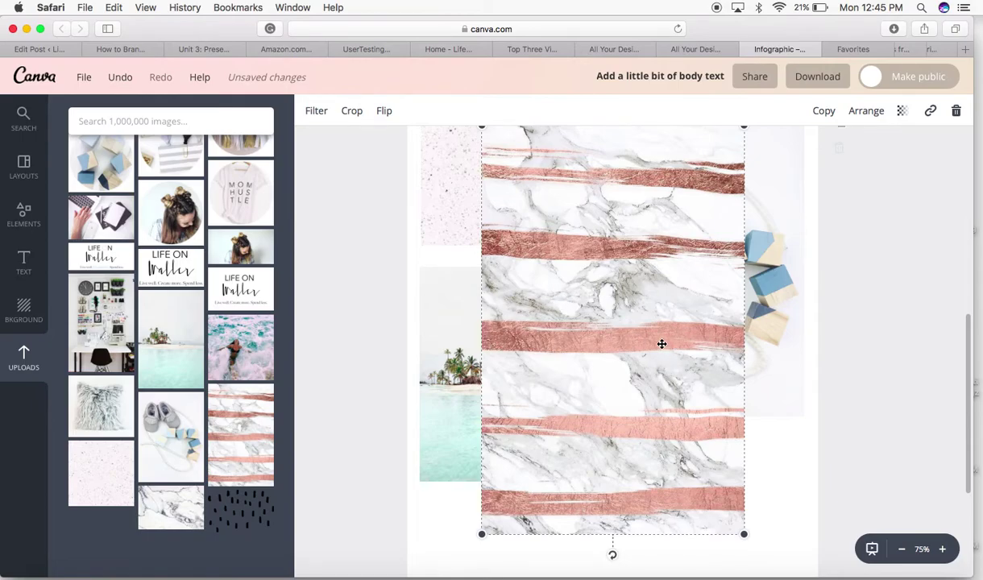
Crop the marble-stripes image to a short strip and fit it under the shoes photo
{"action": "scroll", "coordinate": [921, 331], "scroll_direction": "up", "scroll_amount": 10}
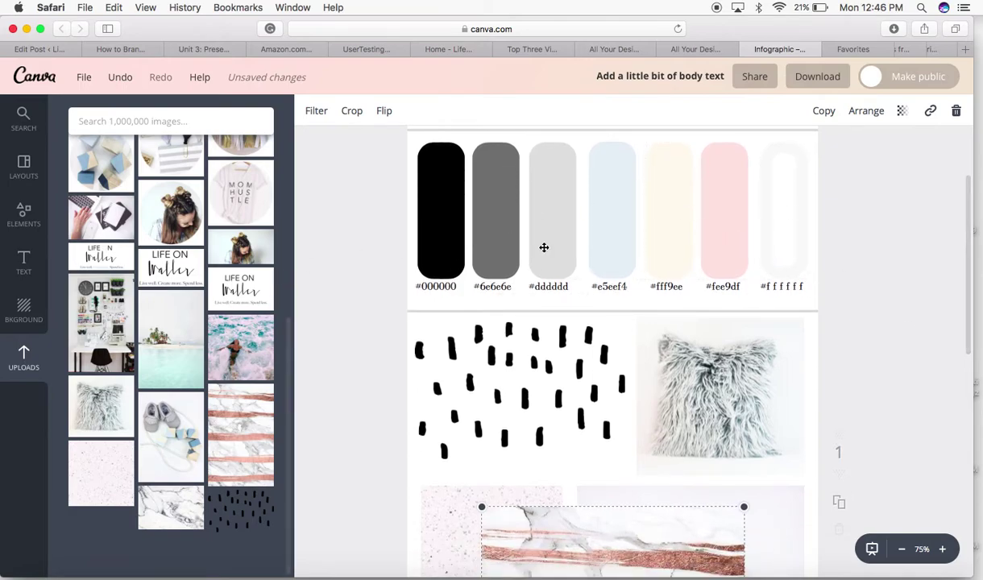
{"action": "scroll", "coordinate": [908, 337], "scroll_direction": "down", "scroll_amount": 5}
{"action": "scroll", "coordinate": [908, 337], "scroll_direction": "down", "scroll_amount": 3}
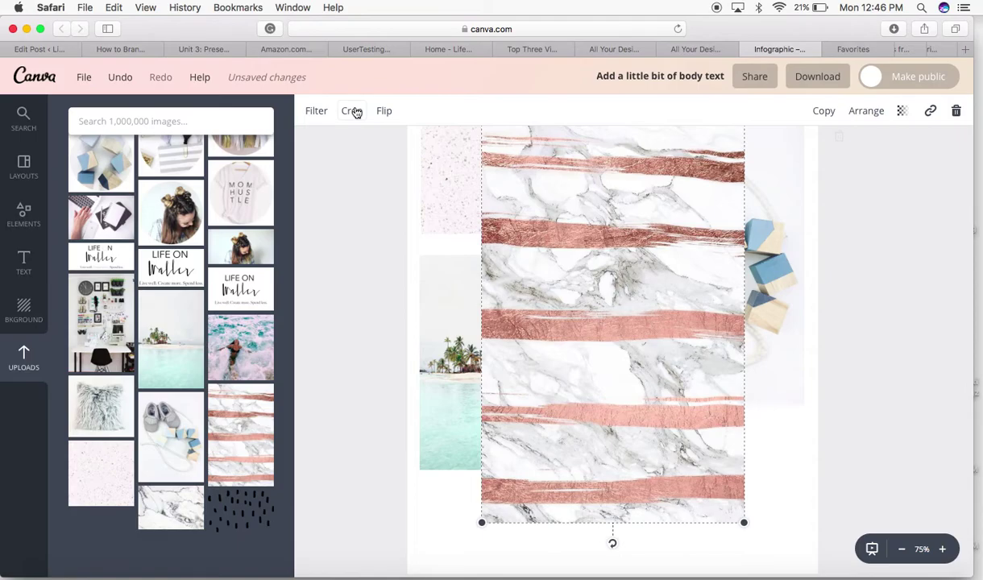
{"action": "left_click", "coordinate": [352, 111]}
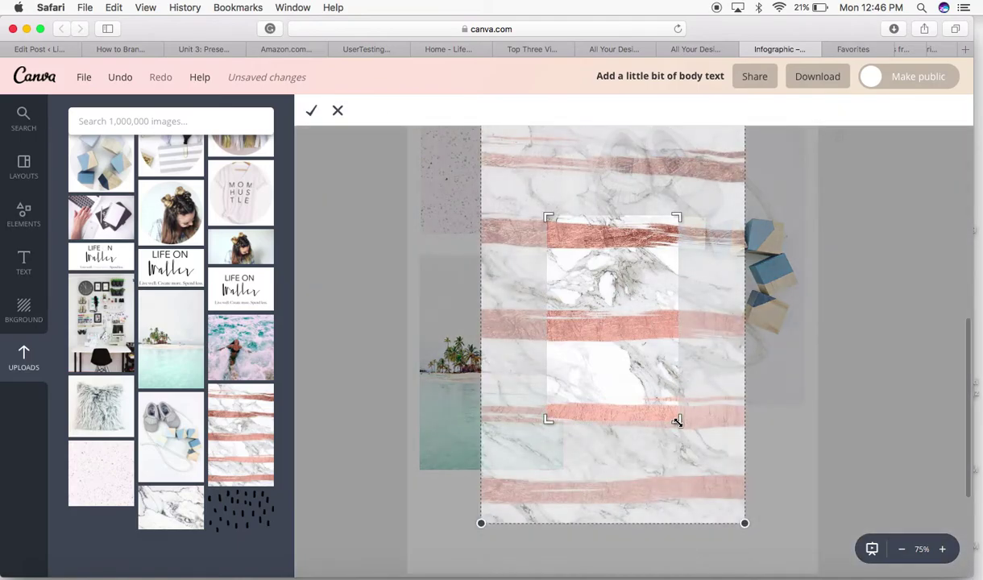
{"action": "left_click_drag", "start_coordinate": [677, 420], "coordinate": [740, 375]}
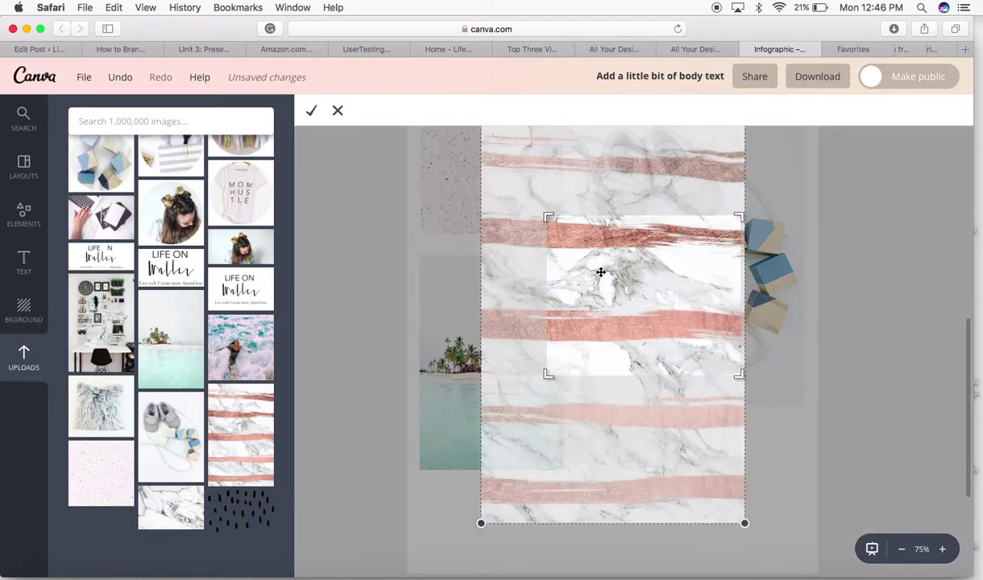
{"action": "left_click_drag", "start_coordinate": [545, 219], "coordinate": [477, 274]}
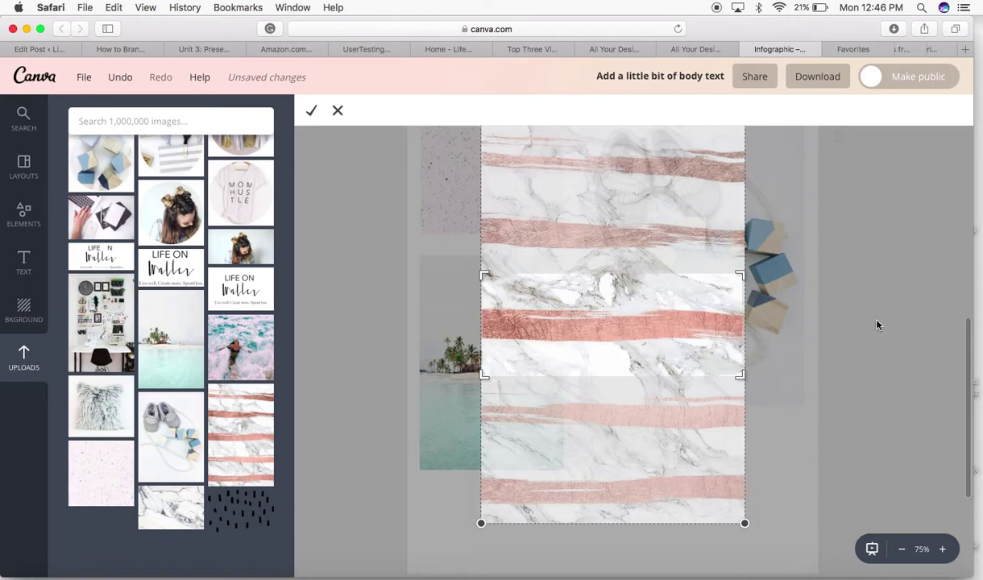
{"action": "left_click", "coordinate": [313, 112]}
{"action": "left_click_drag", "start_coordinate": [659, 338], "coordinate": [758, 491]}
{"action": "left_click_drag", "start_coordinate": [833, 518], "coordinate": [807, 507]}
{"action": "scroll", "coordinate": [803, 342], "scroll_direction": "up", "scroll_amount": 3}
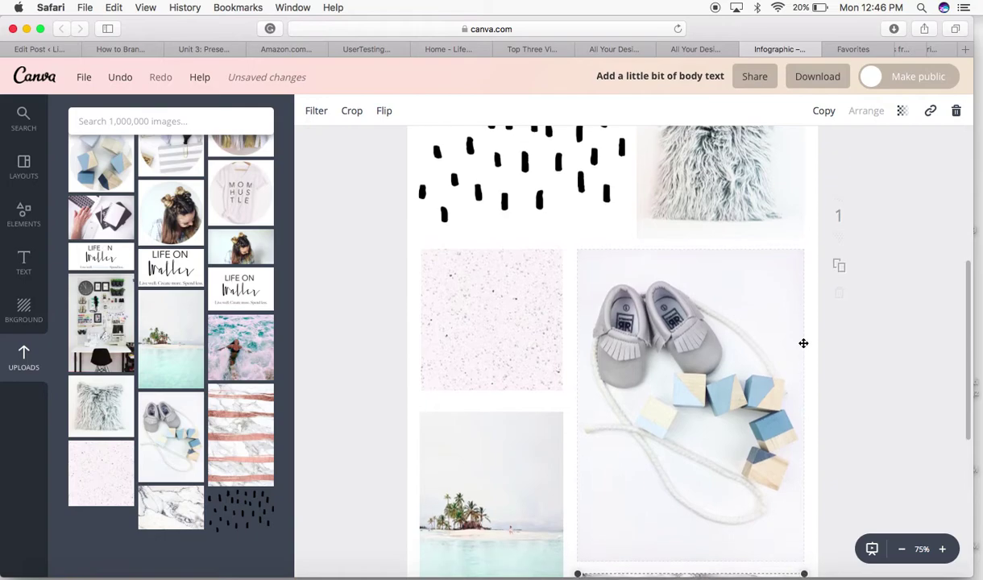
Recrop the marble strip thinner by trimming its top and bottom edges
{"action": "scroll", "coordinate": [803, 342], "scroll_direction": "down", "scroll_amount": 4}
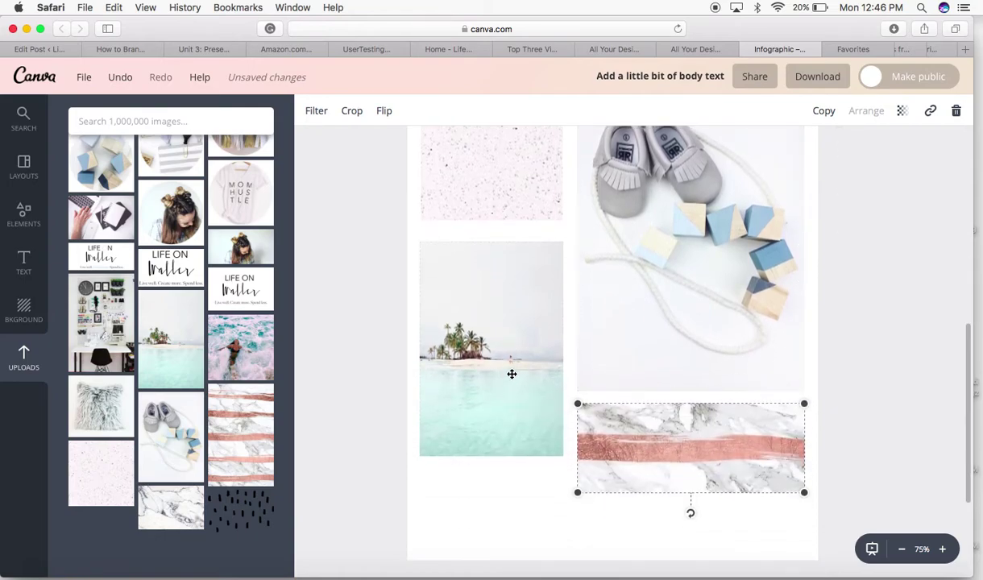
{"action": "double_click", "coordinate": [713, 457]}
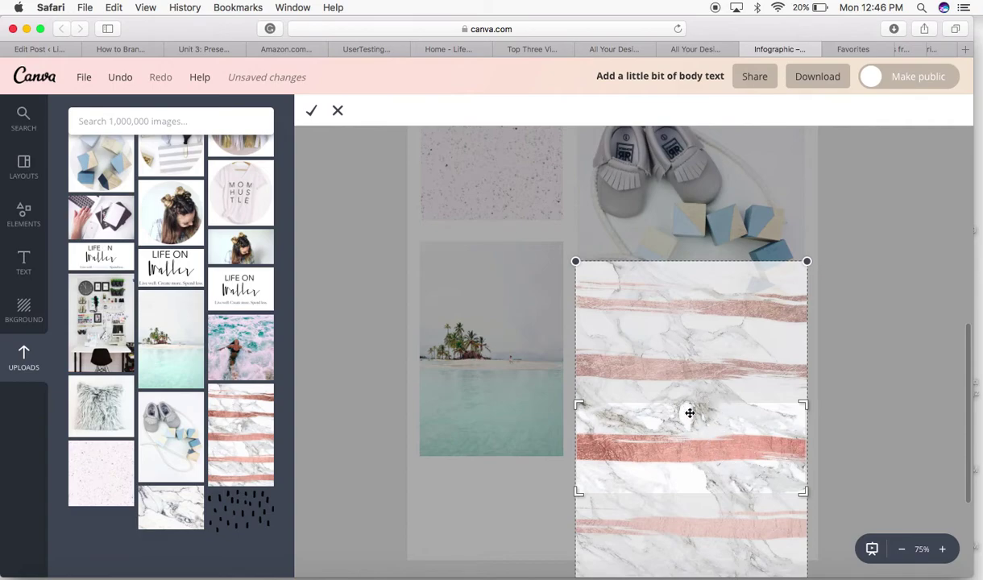
{"action": "left_click_drag", "start_coordinate": [804, 491], "coordinate": [805, 477]}
{"action": "left_click_drag", "start_coordinate": [803, 401], "coordinate": [804, 415]}
{"action": "key", "text": "Return"}
{"action": "key", "text": "Escape"}
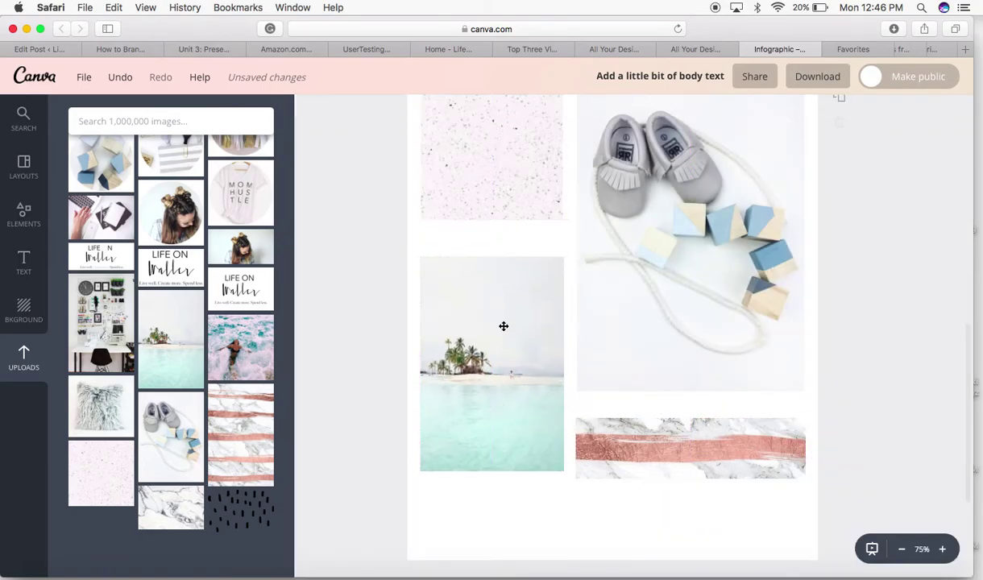
{"action": "scroll", "coordinate": [532, 257], "scroll_direction": "up", "scroll_amount": 3}
{"action": "mouse_move", "coordinate": [527, 272]}
{"action": "left_mouse_down"}
{"action": "mouse_move", "coordinate": [527, 289]}
{"action": "mouse_move", "coordinate": [528, 275]}
{"action": "left_mouse_up"}
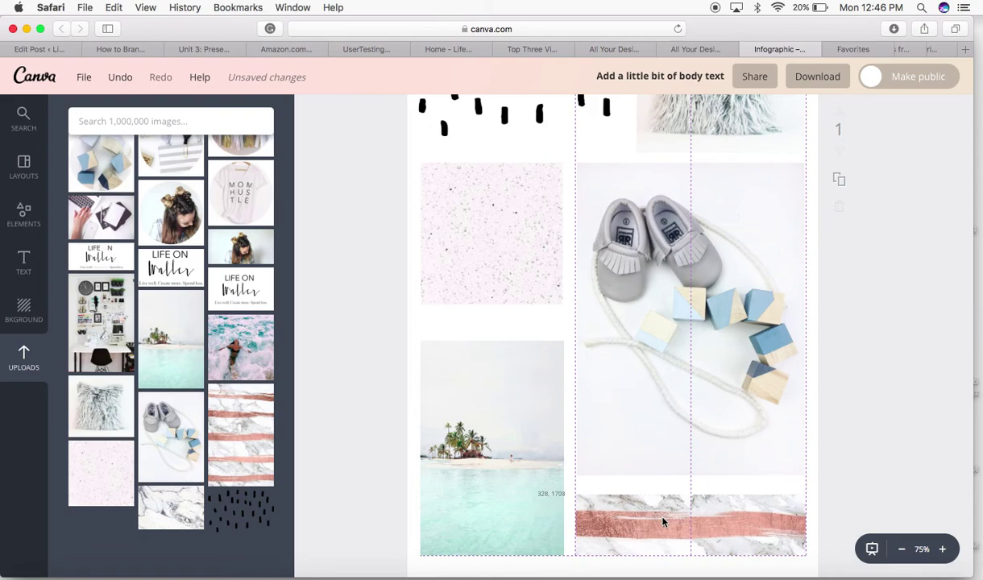
{"action": "scroll", "coordinate": [854, 443], "scroll_direction": "down", "scroll_amount": 2}
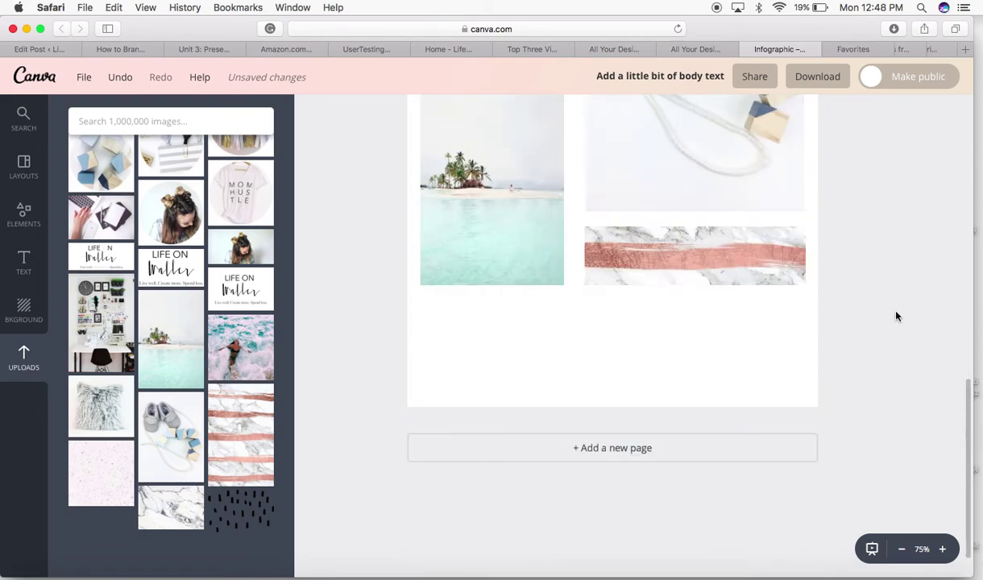
Add a thin line below the collage photos and stretch it across the page
{"action": "scroll", "coordinate": [907, 287], "scroll_direction": "up", "scroll_amount": 5}
{"action": "scroll", "coordinate": [907, 287], "scroll_direction": "down", "scroll_amount": 3}
{"action": "scroll", "coordinate": [907, 287], "scroll_direction": "down", "scroll_amount": 1}
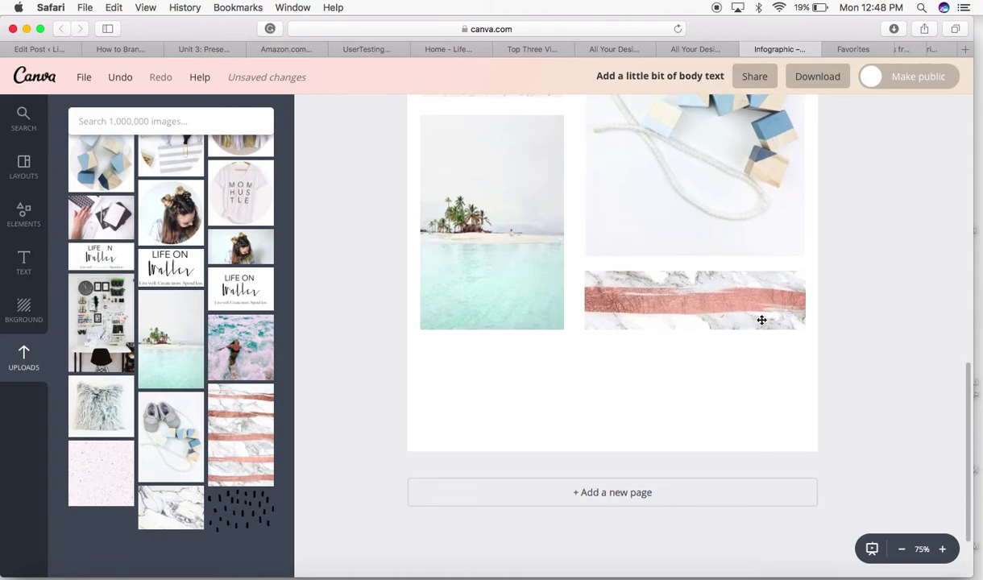
{"action": "left_click", "coordinate": [24, 213]}
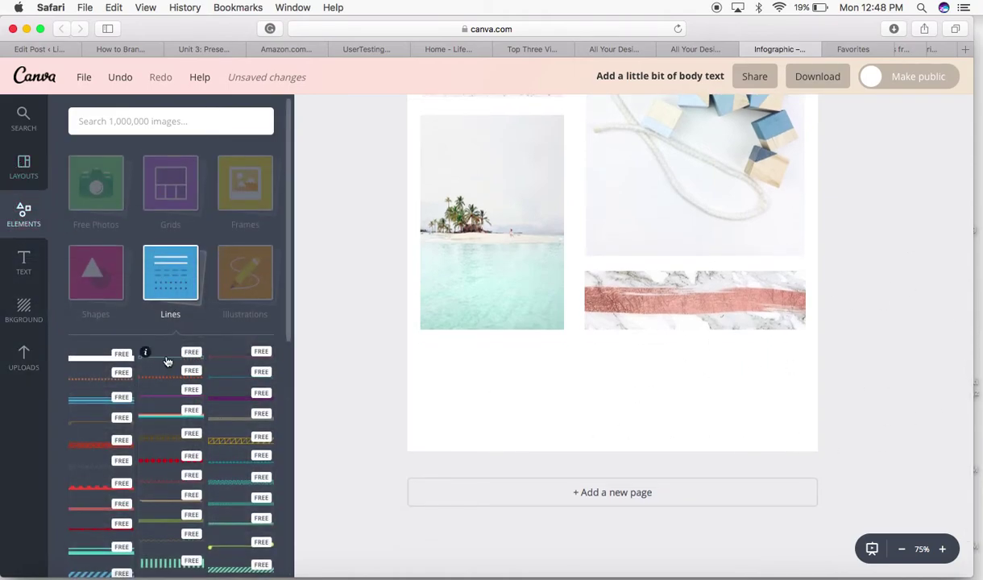
{"action": "left_click_drag", "start_coordinate": [165, 362], "coordinate": [592, 337]}
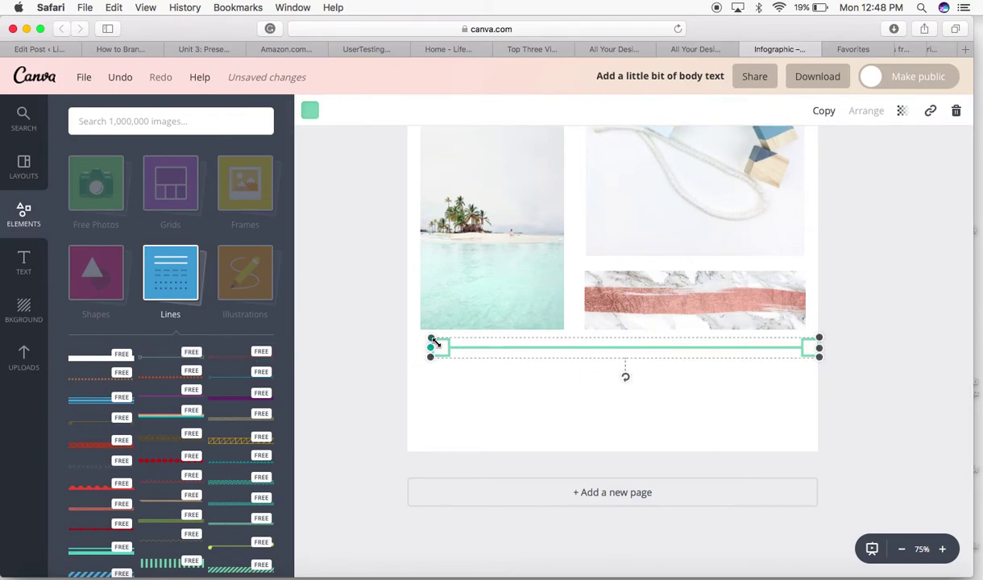
{"action": "left_click_drag", "start_coordinate": [419, 348], "coordinate": [317, 348]}
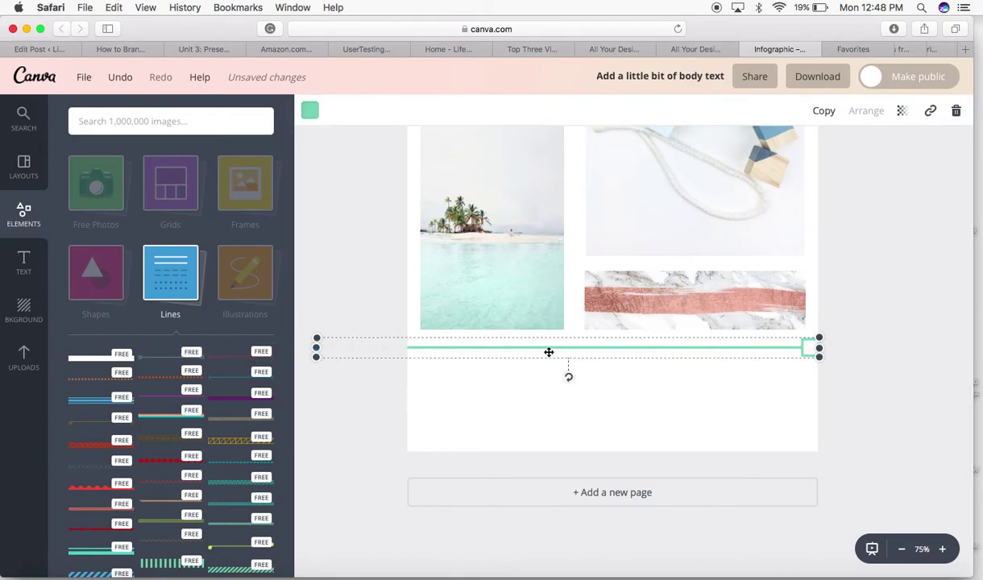
{"action": "mouse_move", "coordinate": [563, 352]}
{"action": "left_mouse_down"}
{"action": "mouse_move", "coordinate": [582, 351]}
{"action": "mouse_move", "coordinate": [574, 352]}
{"action": "left_mouse_up"}
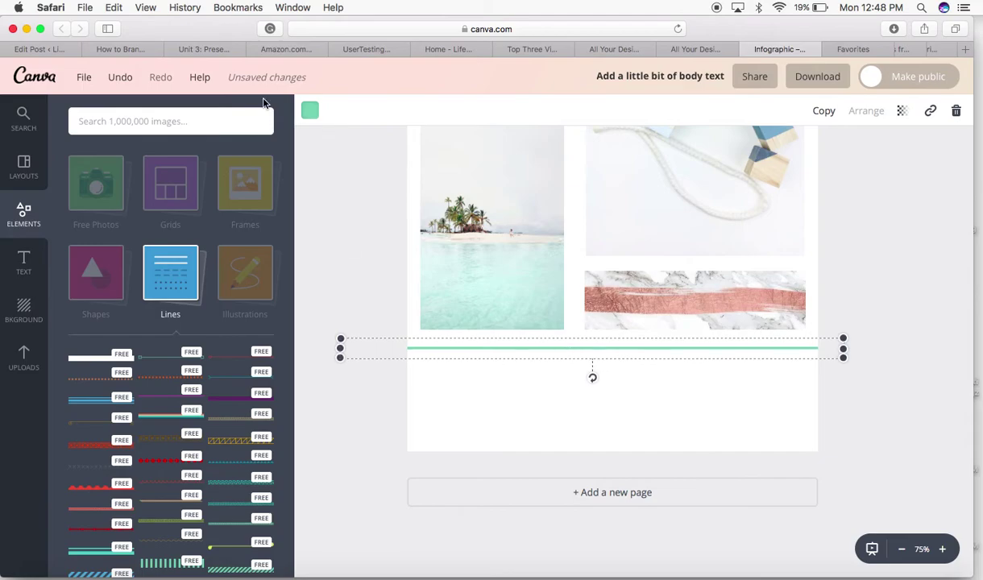
Colour the new line light grey
{"action": "left_click", "coordinate": [309, 111]}
{"action": "scroll", "coordinate": [402, 322], "scroll_direction": "down", "scroll_amount": 2}
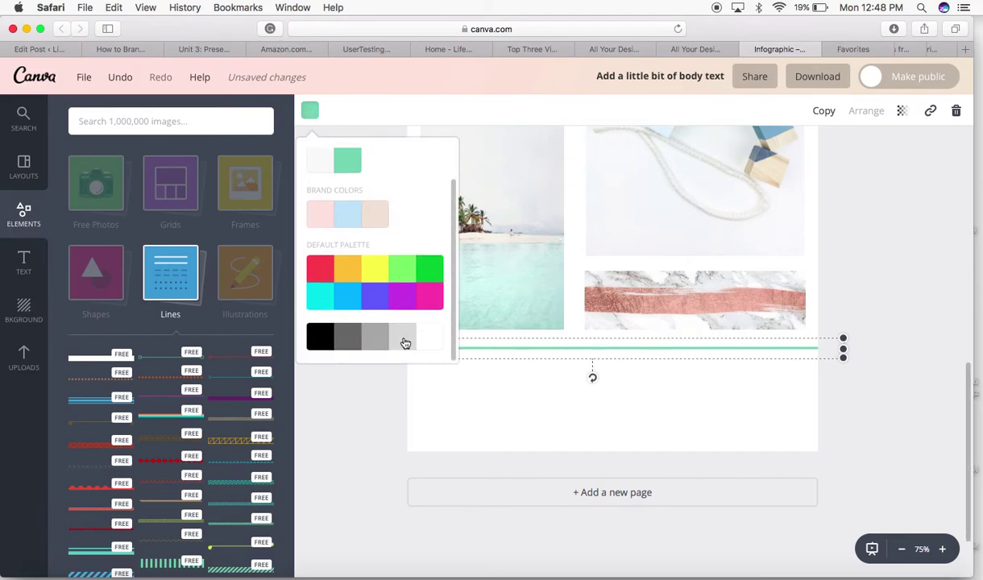
{"action": "left_click", "coordinate": [406, 343]}
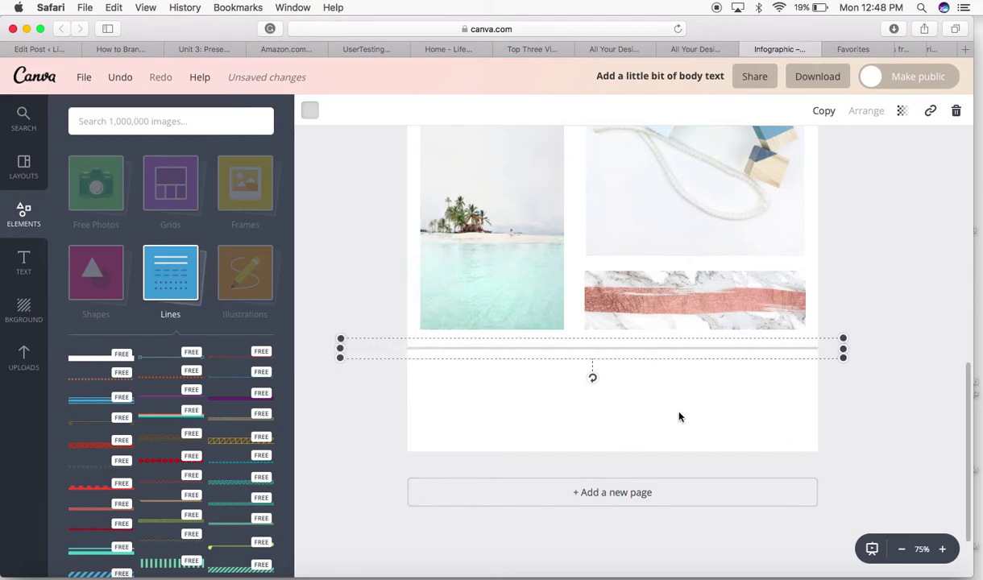
{"action": "left_click", "coordinate": [395, 397]}
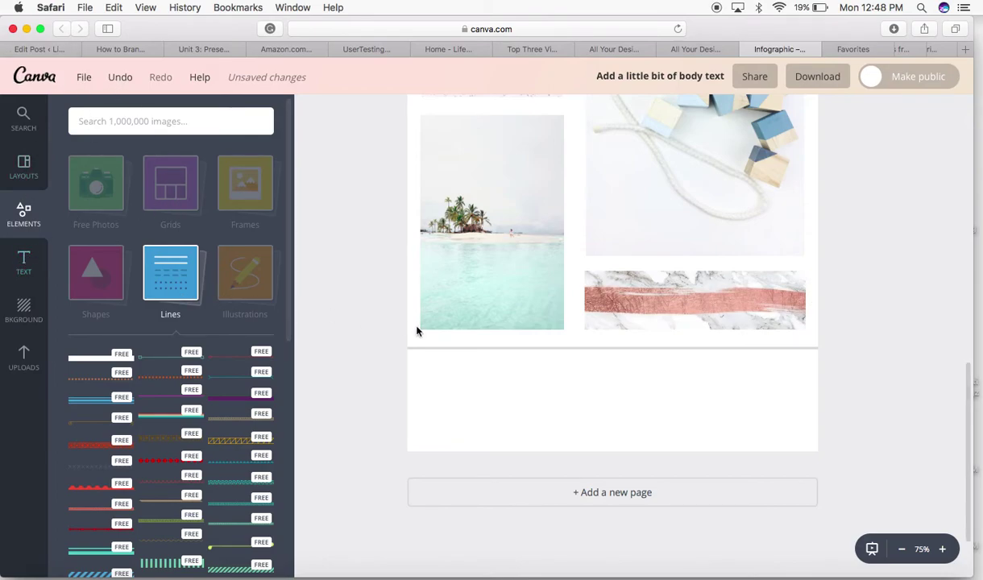
{"action": "left_click", "coordinate": [31, 256]}
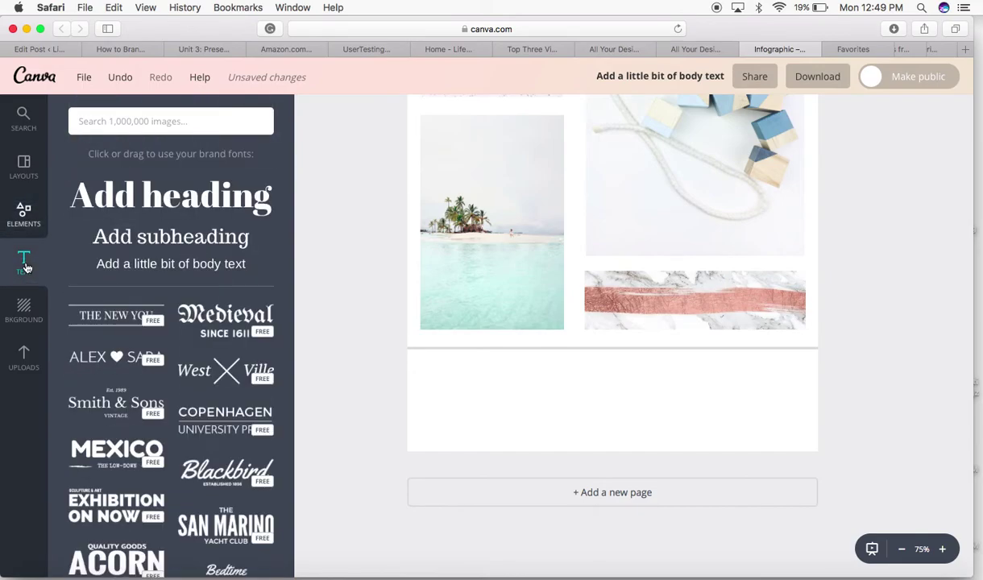
{"action": "scroll", "coordinate": [239, 263], "scroll_direction": "down", "scroll_amount": 2}
{"action": "scroll", "coordinate": [233, 263], "scroll_direction": "up", "scroll_amount": 2}
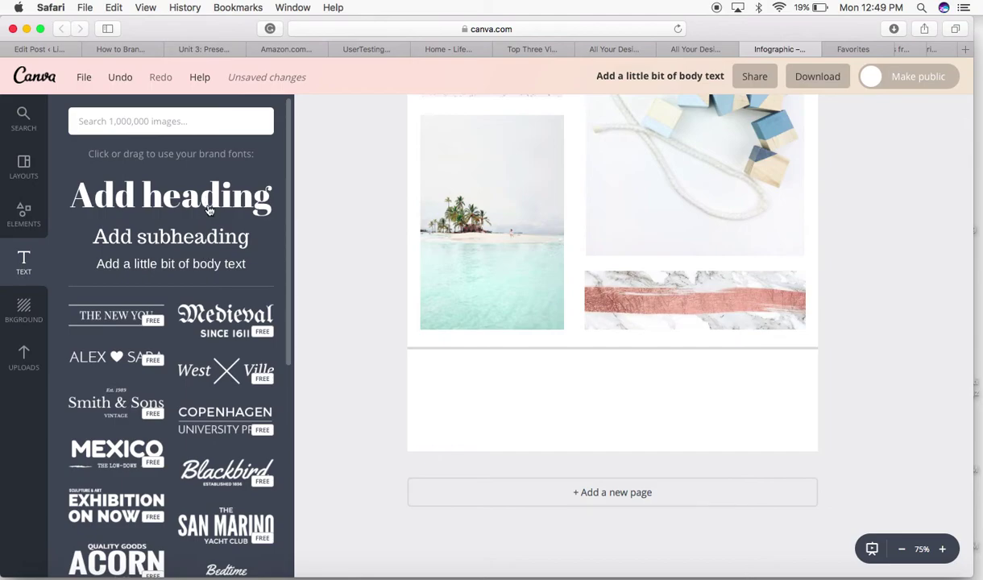
{"action": "left_click", "coordinate": [211, 200]}
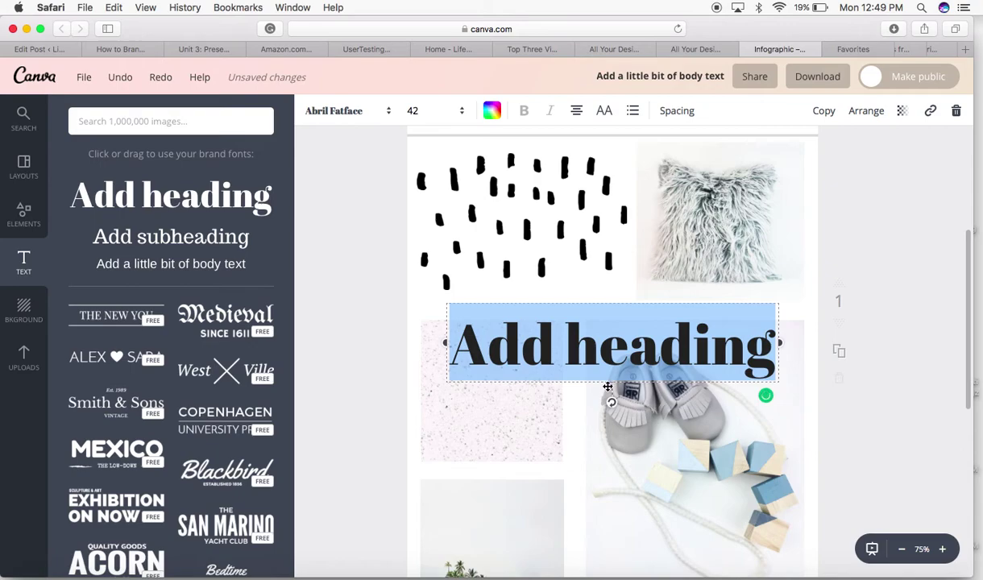
{"action": "scroll", "coordinate": [608, 386], "scroll_direction": "down", "scroll_amount": 5}
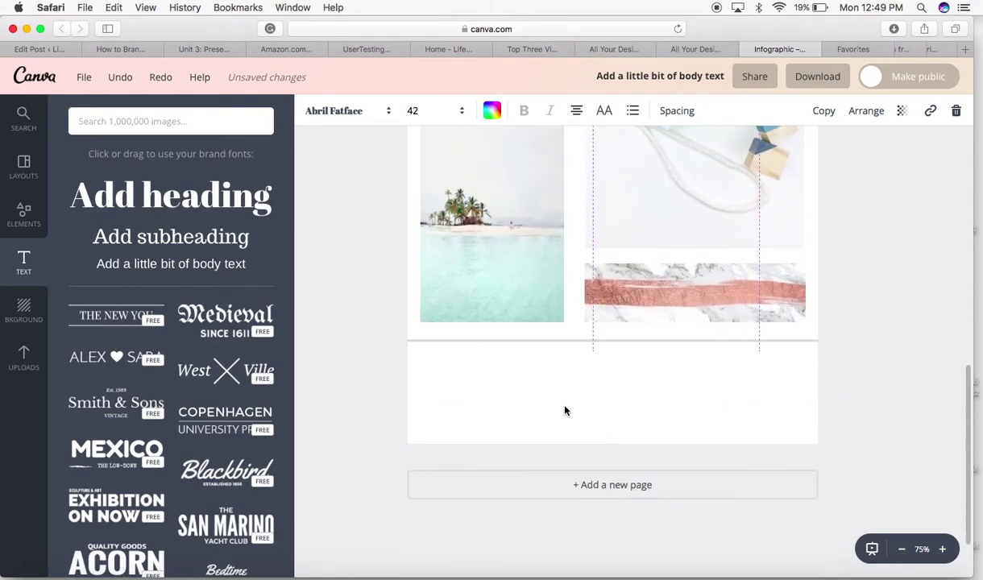
{"action": "scroll", "coordinate": [566, 411], "scroll_direction": "up", "scroll_amount": 5}
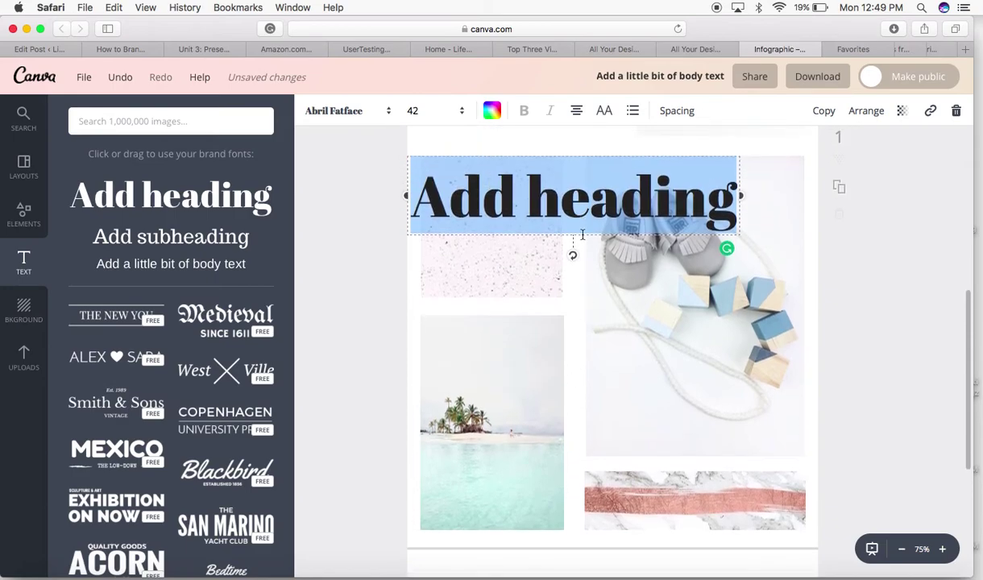
{"action": "left_click_drag", "start_coordinate": [582, 236], "coordinate": [626, 575]}
{"action": "scroll", "coordinate": [623, 470], "scroll_direction": "down", "scroll_amount": 5}
{"action": "left_click", "coordinate": [622, 470]}
{"action": "scroll", "coordinate": [623, 471], "scroll_direction": "up", "scroll_amount": 3}
{"action": "left_click_drag", "start_coordinate": [584, 120], "coordinate": [620, 516]}
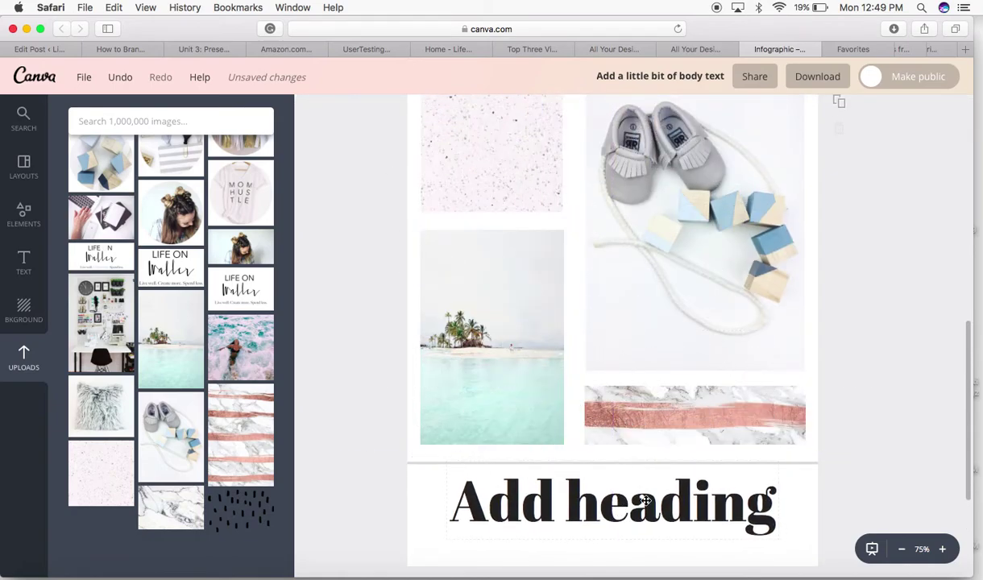
{"action": "double_click", "coordinate": [616, 483]}
{"action": "left_click", "coordinate": [355, 110]}
{"action": "scroll", "coordinate": [363, 355], "scroll_direction": "down", "scroll_amount": 10}
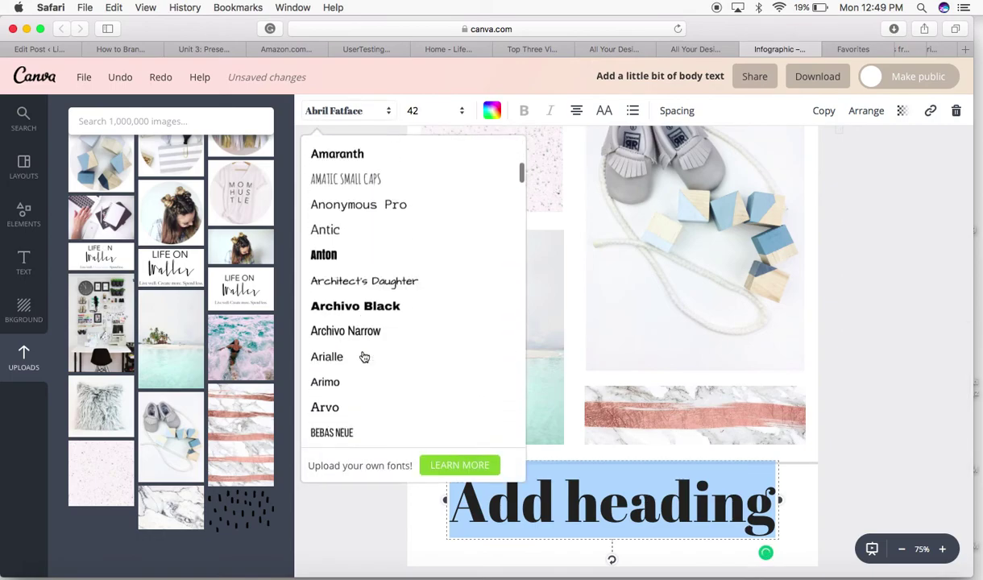
{"action": "scroll", "coordinate": [363, 356], "scroll_direction": "down", "scroll_amount": 12}
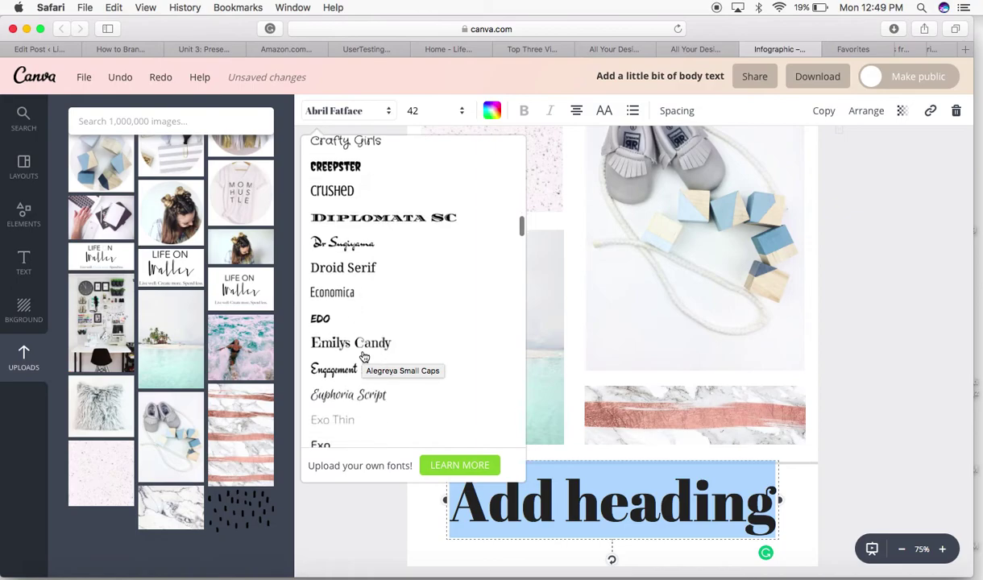
{"action": "scroll", "coordinate": [363, 357], "scroll_direction": "up", "scroll_amount": 20}
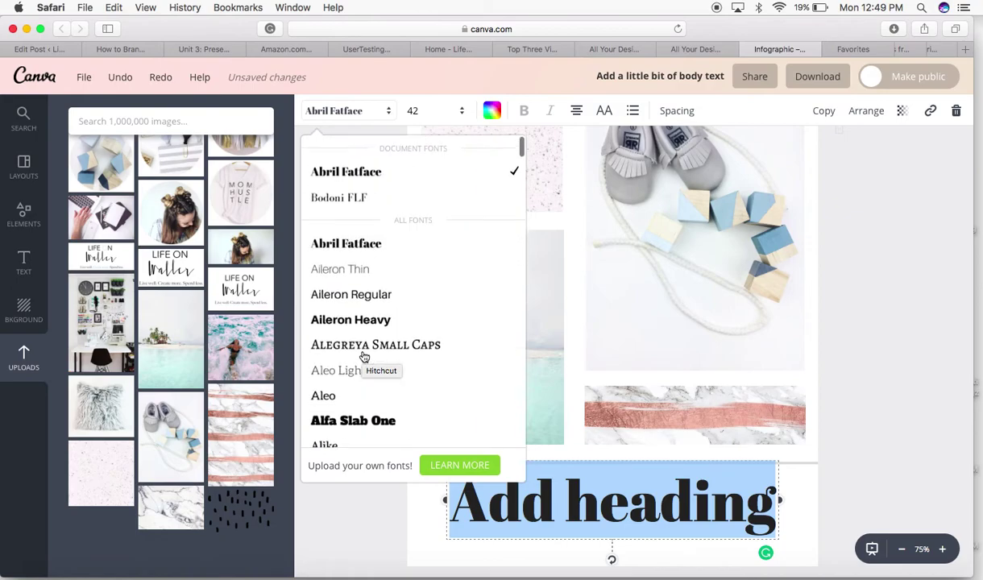
{"action": "left_click", "coordinate": [363, 519]}
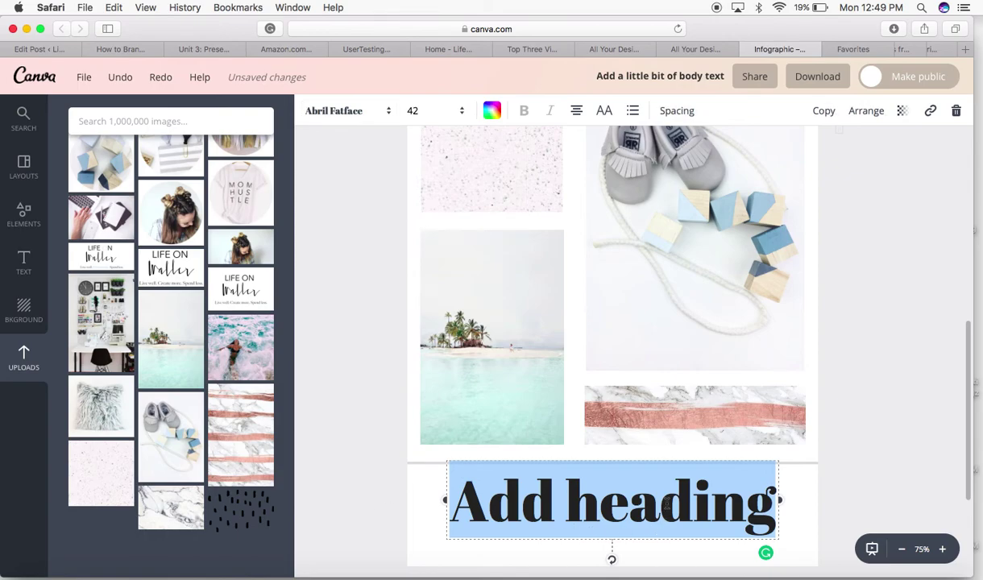
{"action": "key", "text": "BackSpace"}
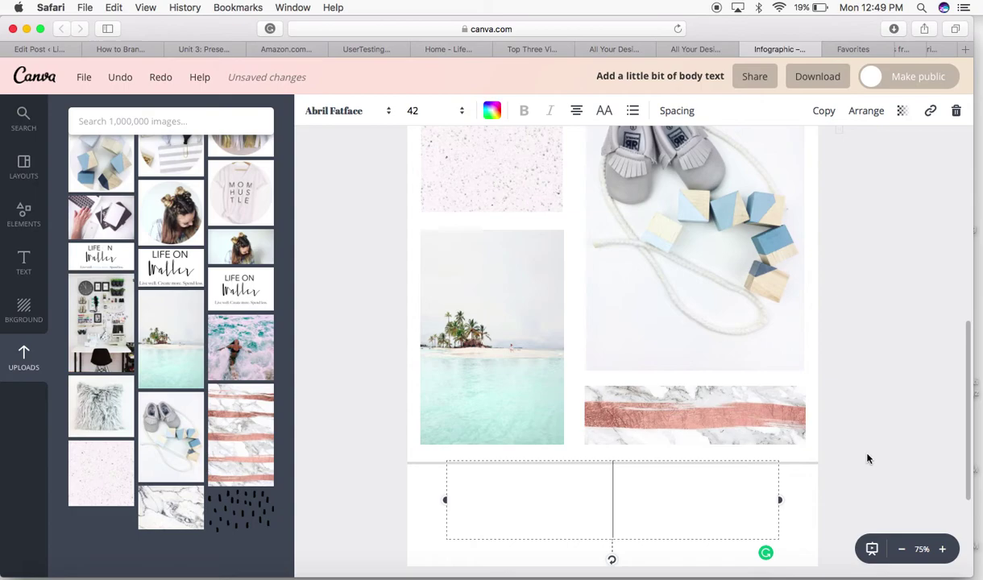
{"action": "left_click", "coordinate": [869, 456]}
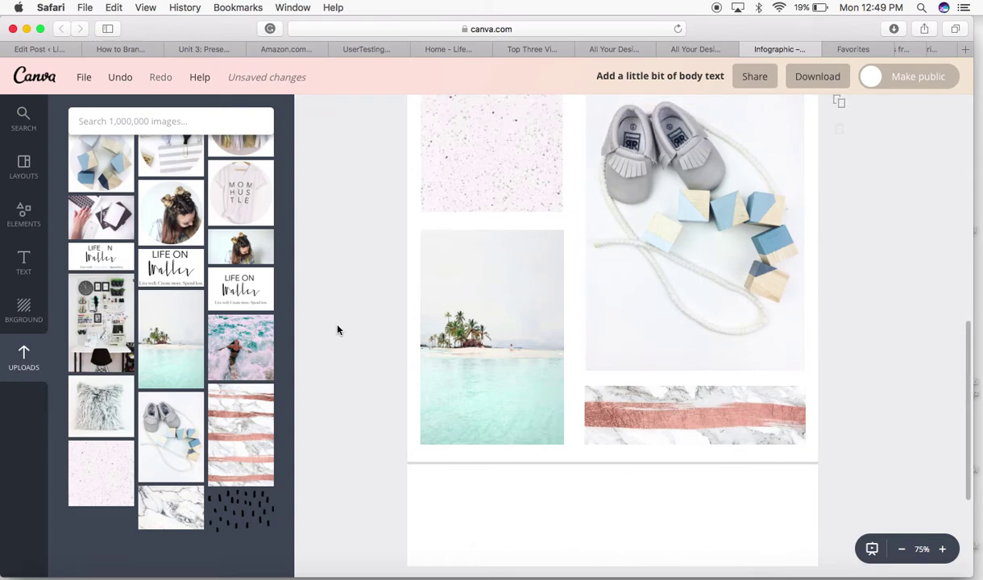
Place the Avenir Next / Twisted Willow / Unna fonts image in the bottom strip, shrunk and centred
{"action": "scroll", "coordinate": [337, 328], "scroll_direction": "down", "scroll_amount": 2}
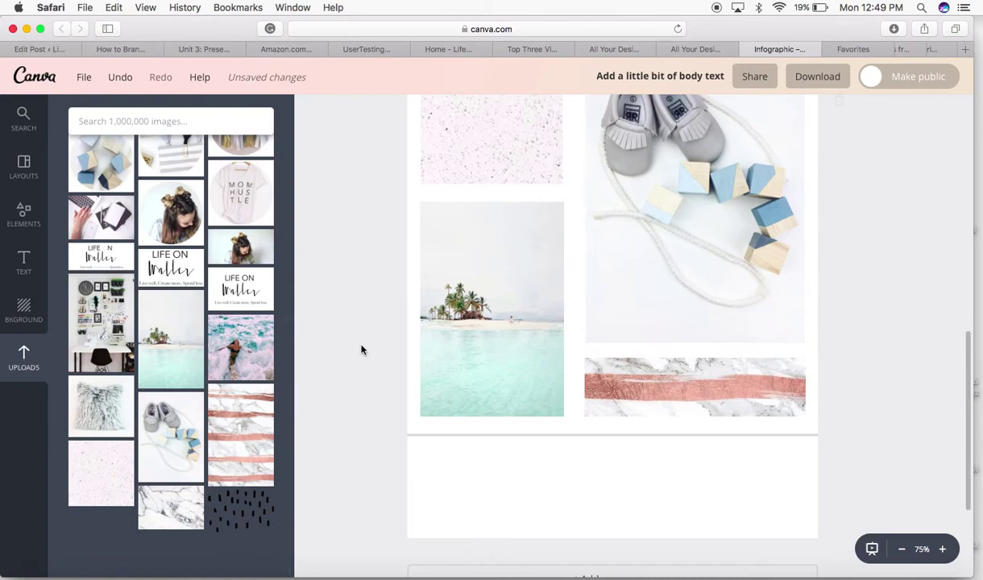
{"action": "scroll", "coordinate": [219, 312], "scroll_direction": "up", "scroll_amount": 5}
{"action": "scroll", "coordinate": [223, 309], "scroll_direction": "up", "scroll_amount": 2}
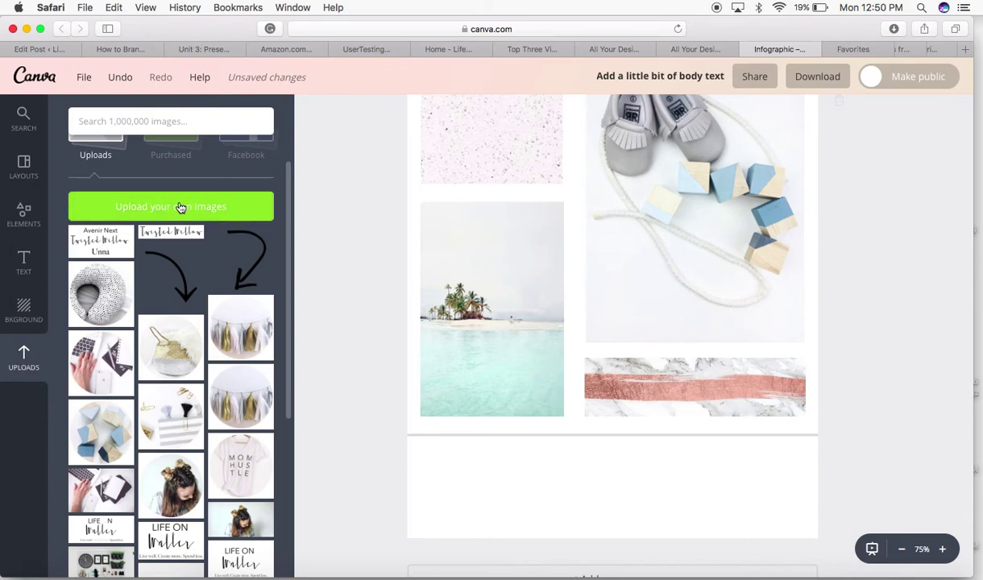
{"action": "left_click_drag", "start_coordinate": [90, 239], "coordinate": [601, 474]}
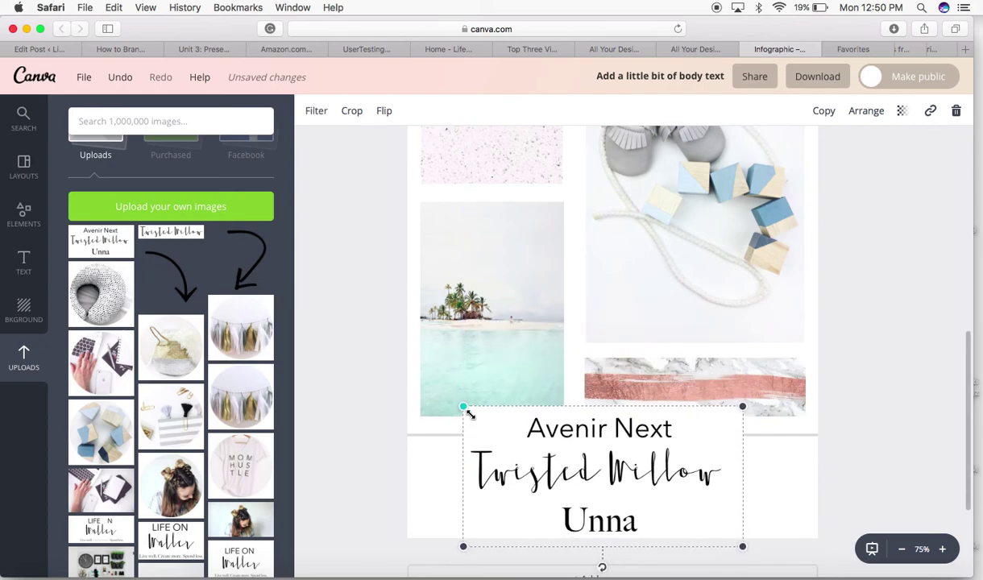
{"action": "left_click_drag", "start_coordinate": [470, 413], "coordinate": [526, 437]}
{"action": "left_click_drag", "start_coordinate": [639, 494], "coordinate": [608, 490]}
{"action": "left_click", "coordinate": [803, 479]}
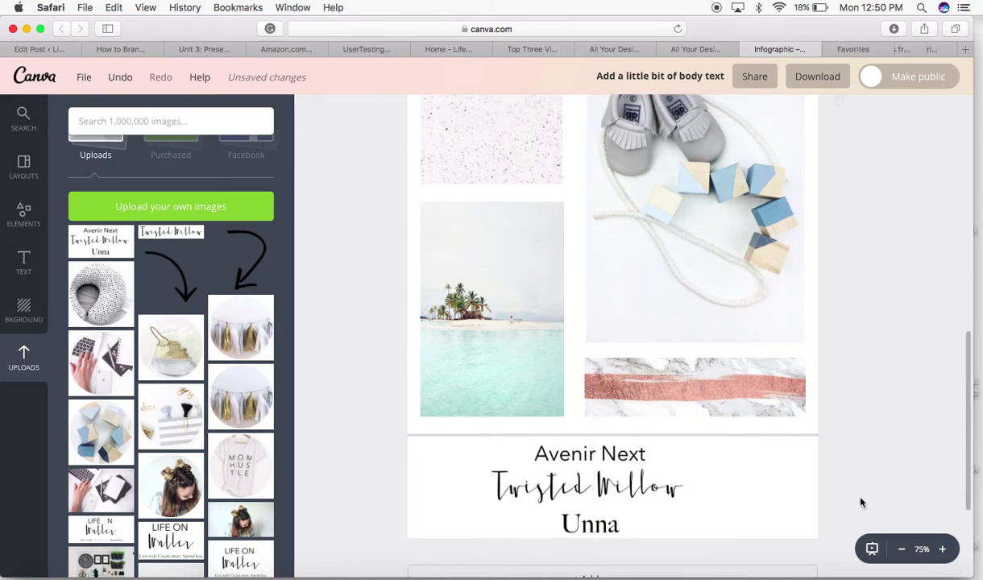
{"action": "left_click_drag", "start_coordinate": [601, 489], "coordinate": [619, 488]}
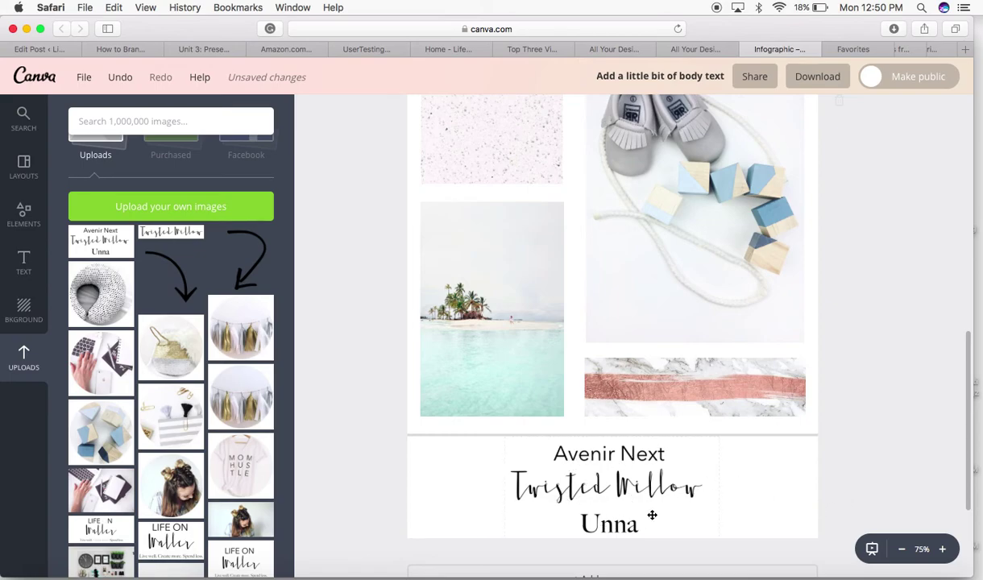
Zoom out to 25% to see the whole brand board
{"action": "scroll", "coordinate": [859, 435], "scroll_direction": "up", "scroll_amount": 5}
{"action": "scroll", "coordinate": [859, 435], "scroll_direction": "down", "scroll_amount": 3}
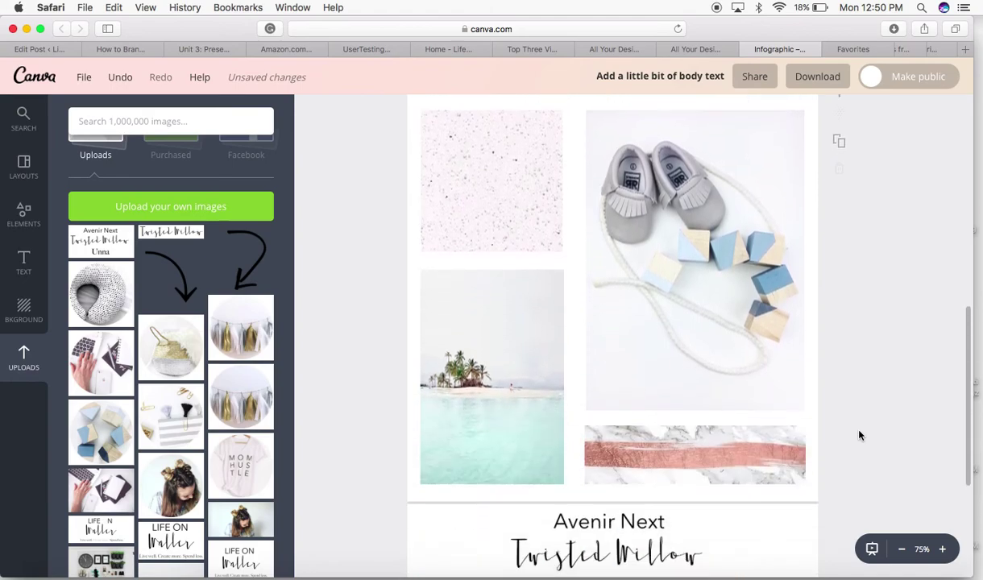
{"action": "left_click", "coordinate": [902, 550]}
{"action": "left_click", "coordinate": [903, 551]}
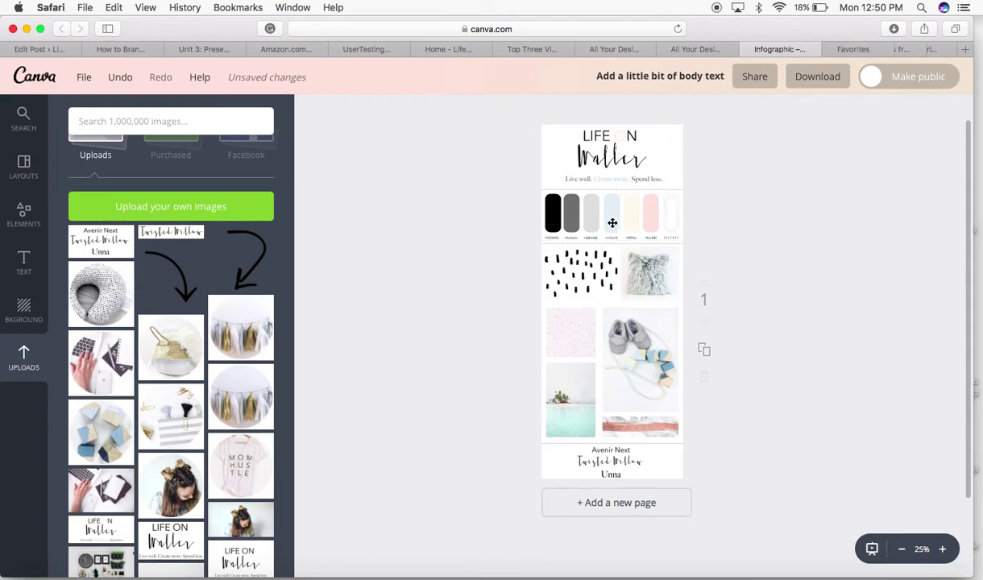
Download the board as a PNG (Recommended) file
{"action": "left_click", "coordinate": [818, 76]}
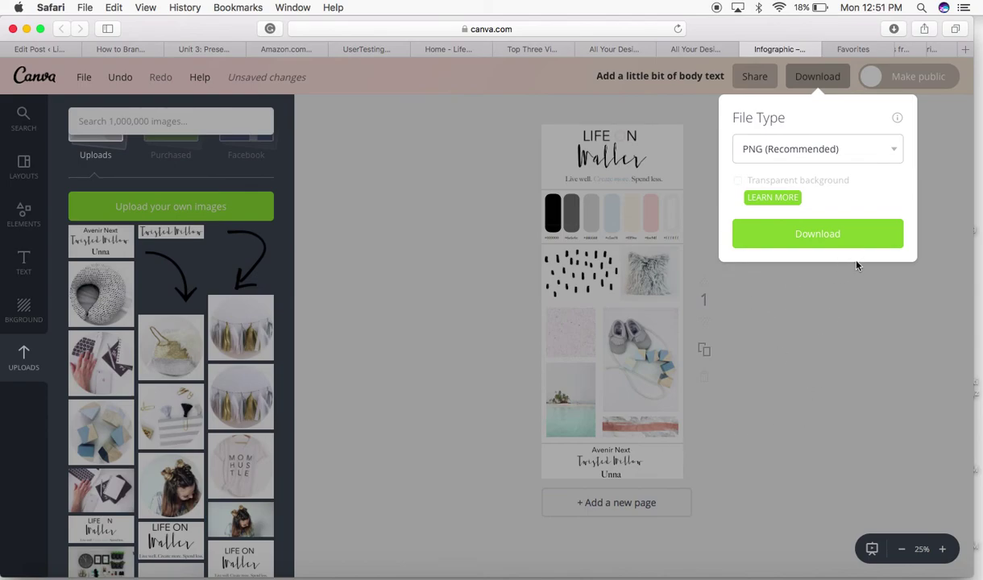
{"action": "left_click", "coordinate": [838, 239]}
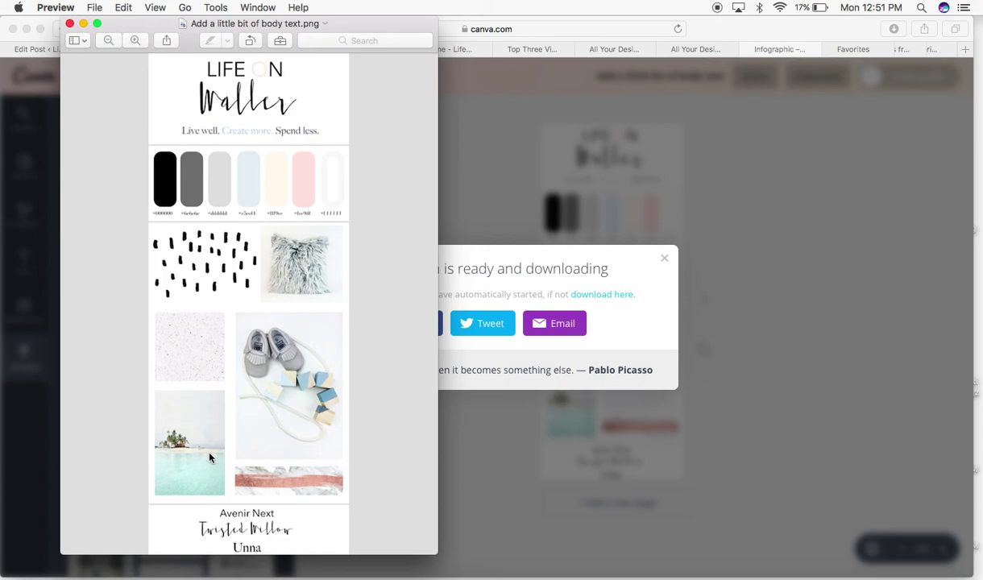
Rename the downloaded image in Preview to 'Life on Waller Brand Board'
{"action": "left_click", "coordinate": [317, 24]}
{"action": "type", "text": "Life on Waller Brand Board."}
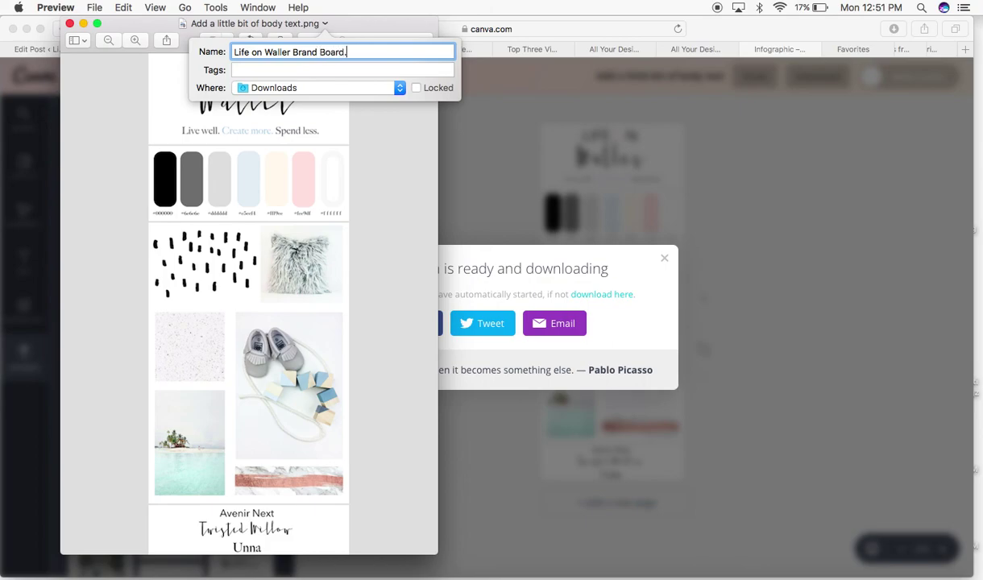
{"action": "key", "text": "Return"}
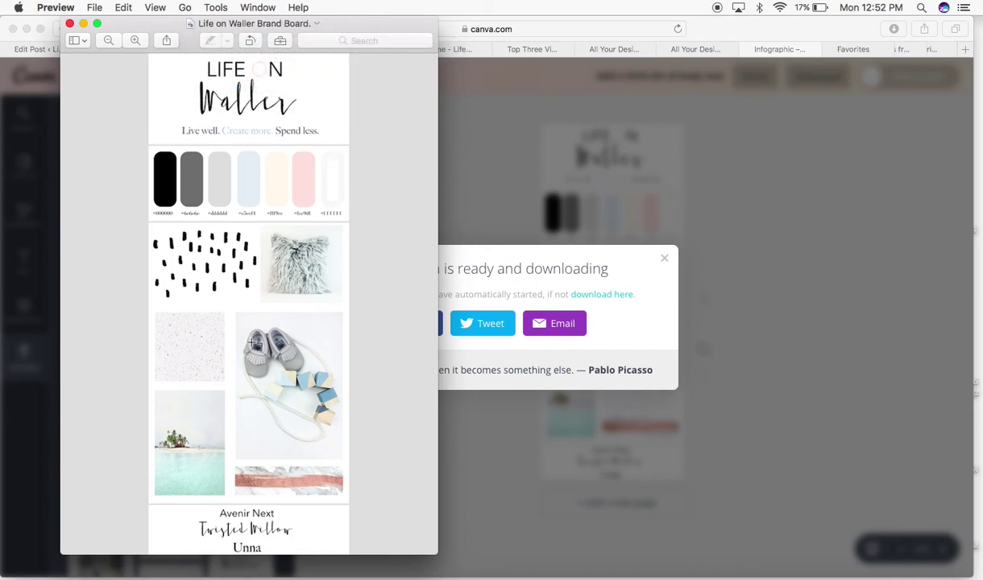
Close the Preview window and dismiss Canva's download confirmation
{"action": "left_click", "coordinate": [69, 24]}
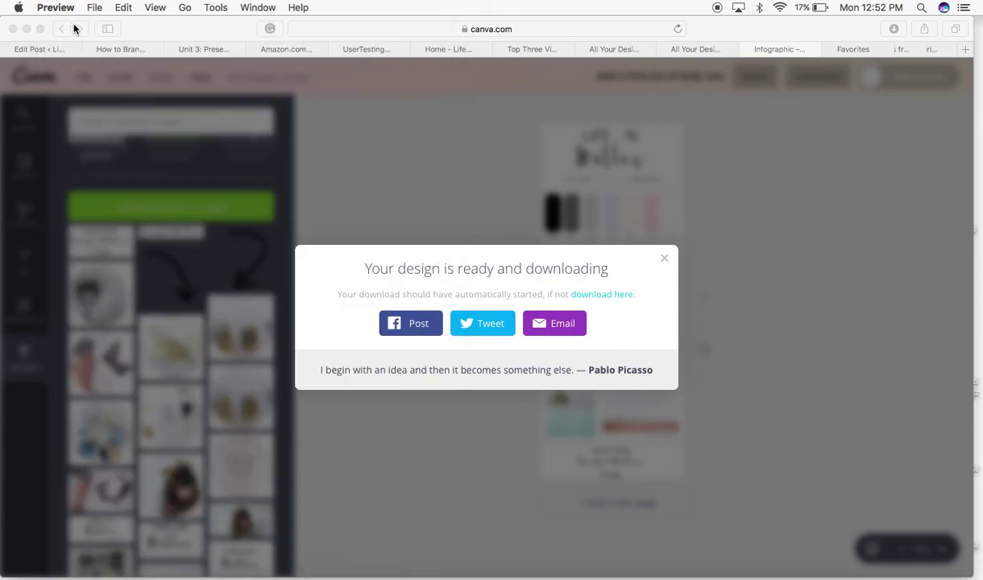
{"action": "left_click", "coordinate": [666, 260]}
{"action": "left_click", "coordinate": [666, 260]}
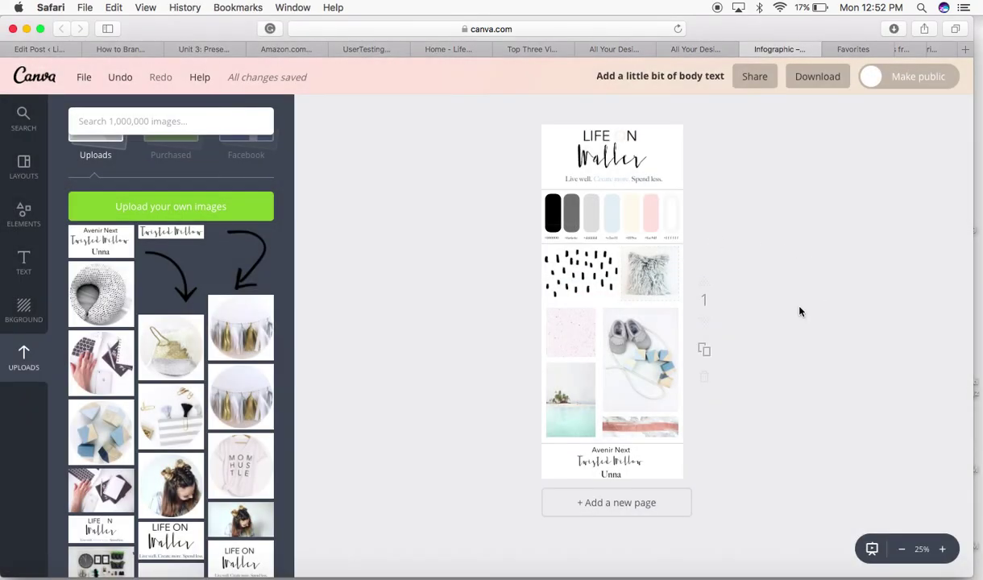